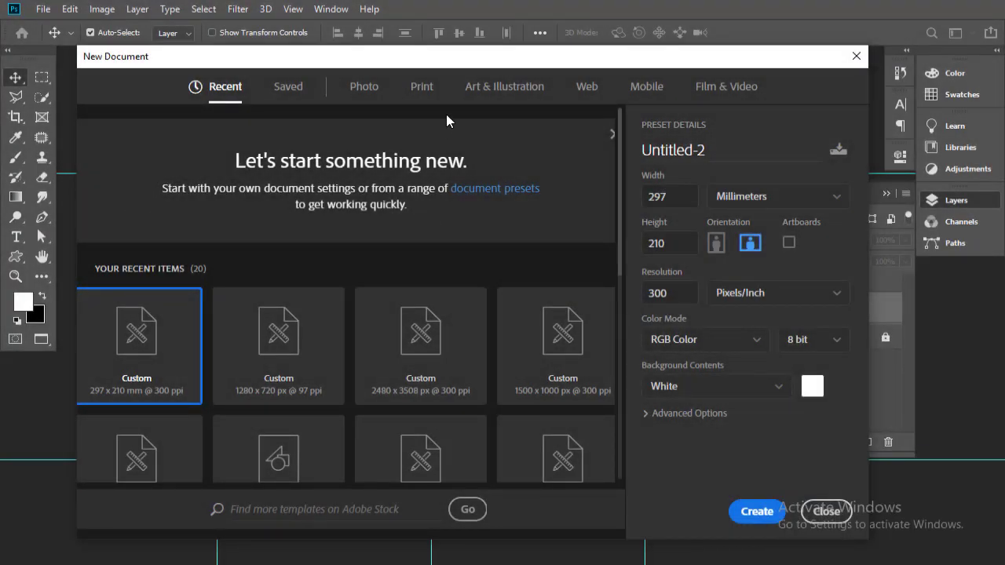
# - Create a landscape A4 document in pixels, 3508 × 2480 at 300 ppi
pyautogui.click(424, 92)
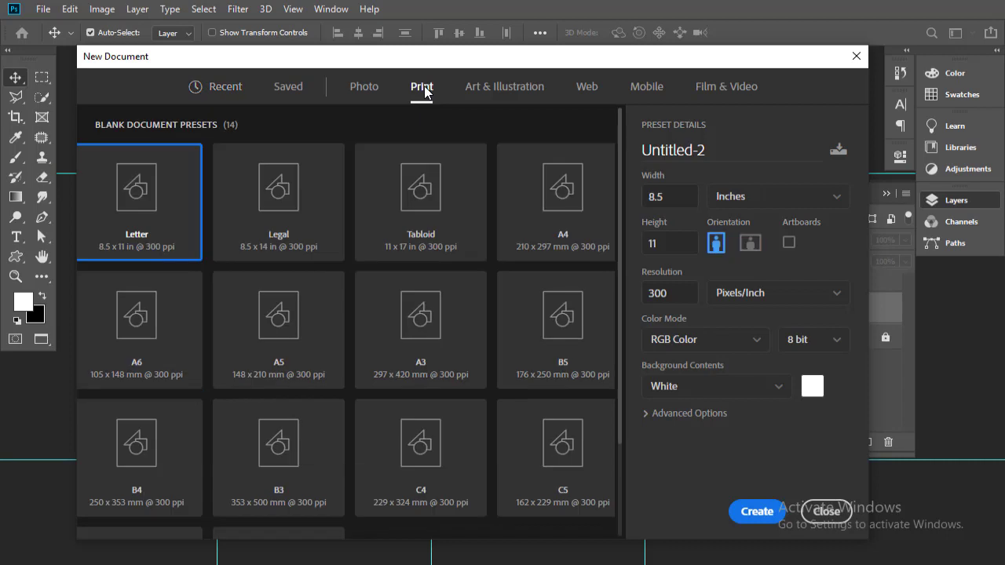
pyautogui.click(563, 232)
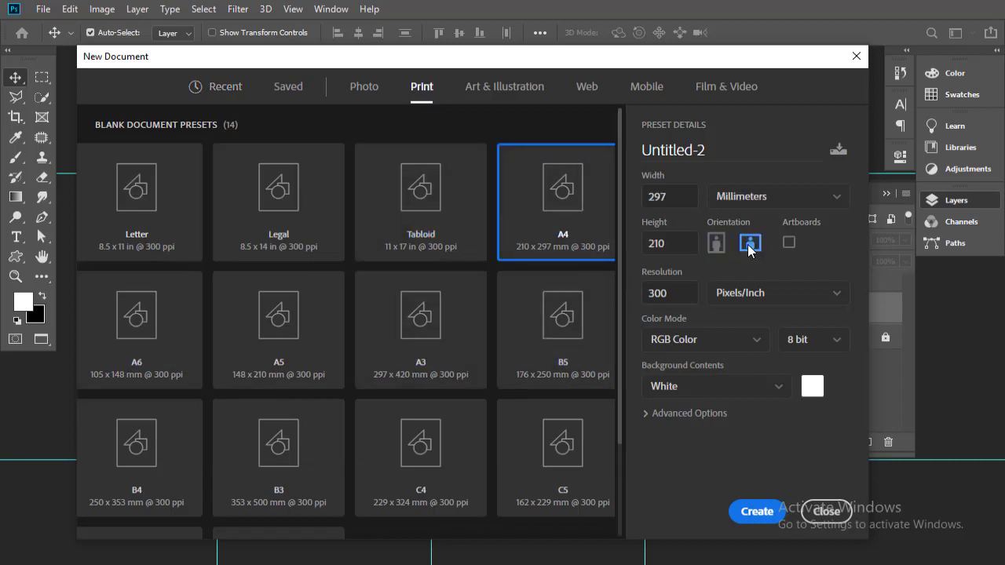
pyautogui.click(677, 245)
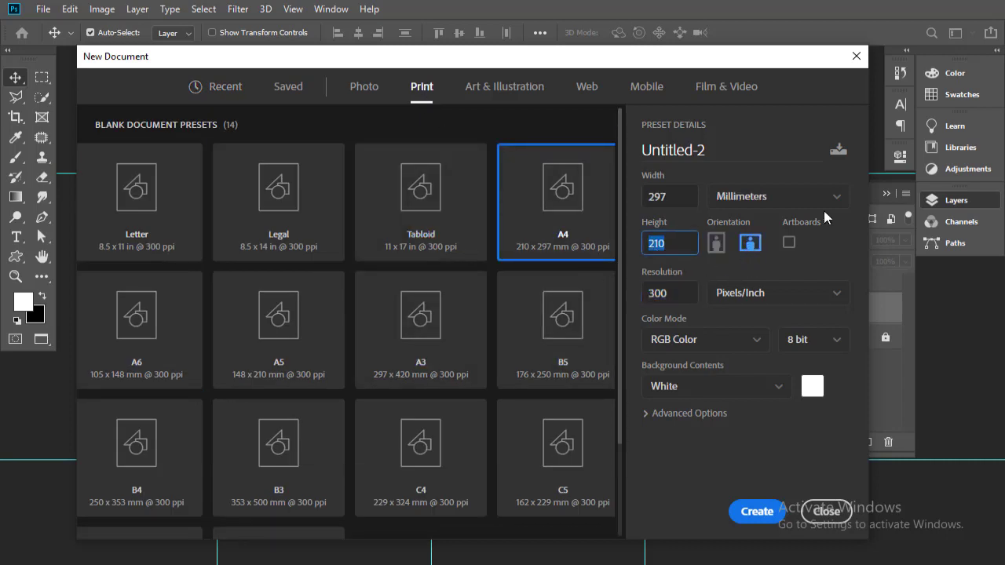
pyautogui.click(824, 205)
pyautogui.click(730, 222)
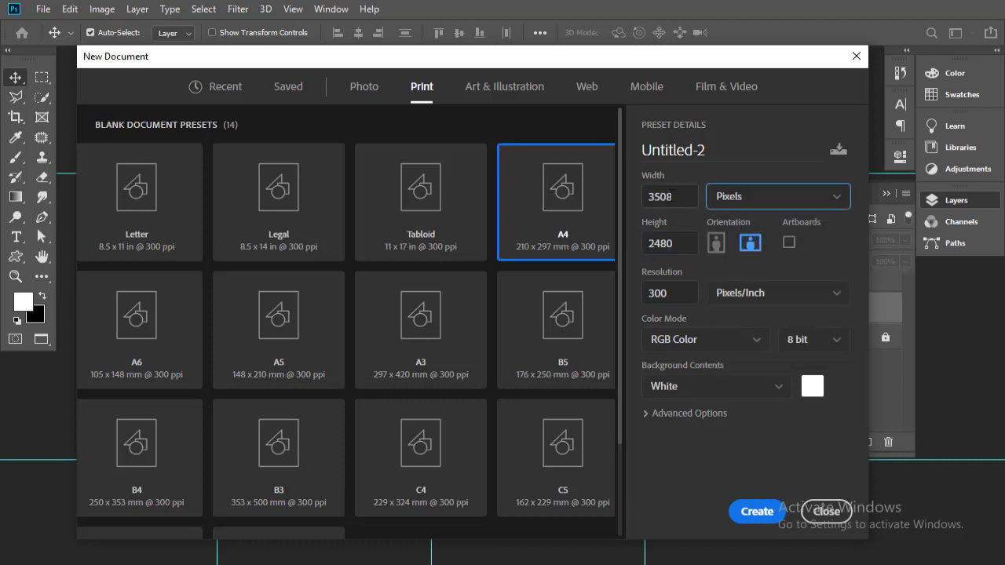
pyautogui.doubleClick(671, 196)
pyautogui.moveTo(687, 251); pyautogui.dragTo(642, 253)
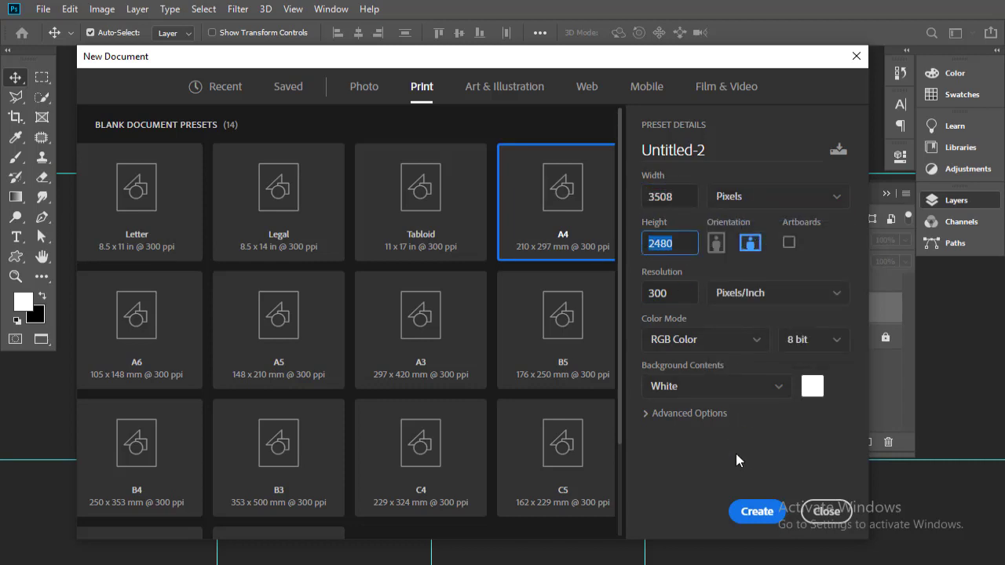
pyautogui.click(756, 511)
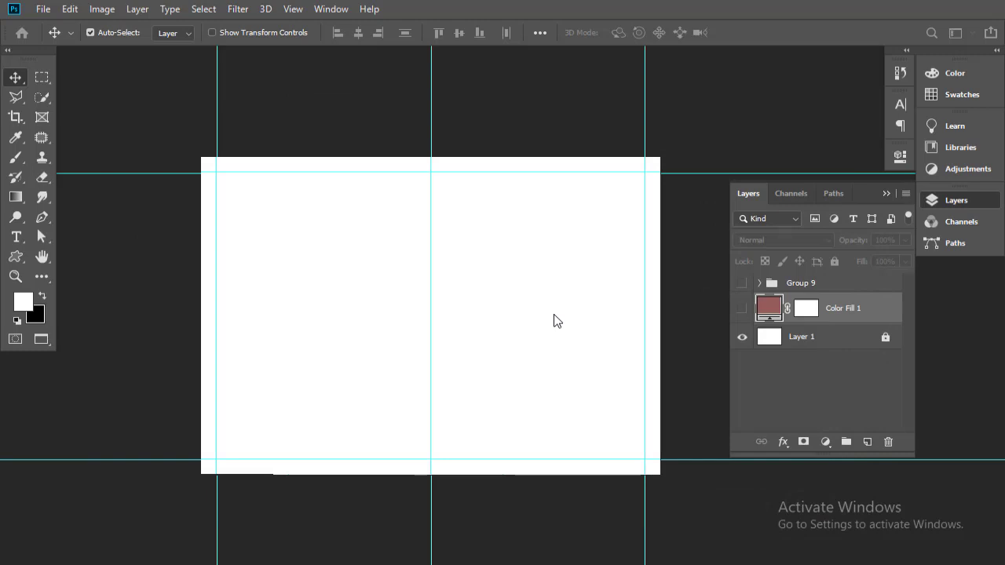
pyautogui.moveTo(493, 261); pyautogui.dragTo(463, 253)
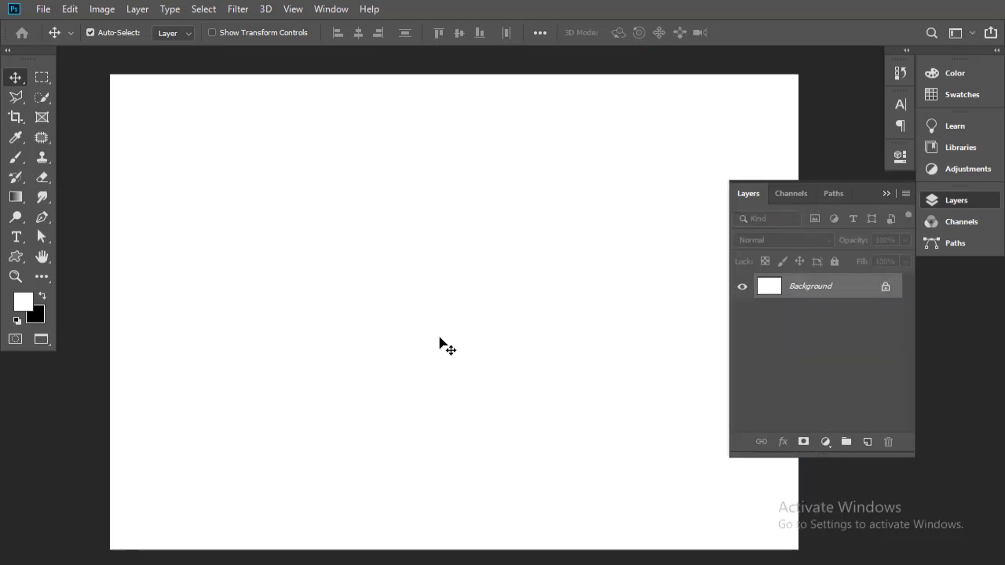
pyautogui.keyDown('alt'); pyautogui.click(429, 252); pyautogui.keyUp('alt')
pyautogui.moveTo(478, 291); pyautogui.dragTo(462, 308)
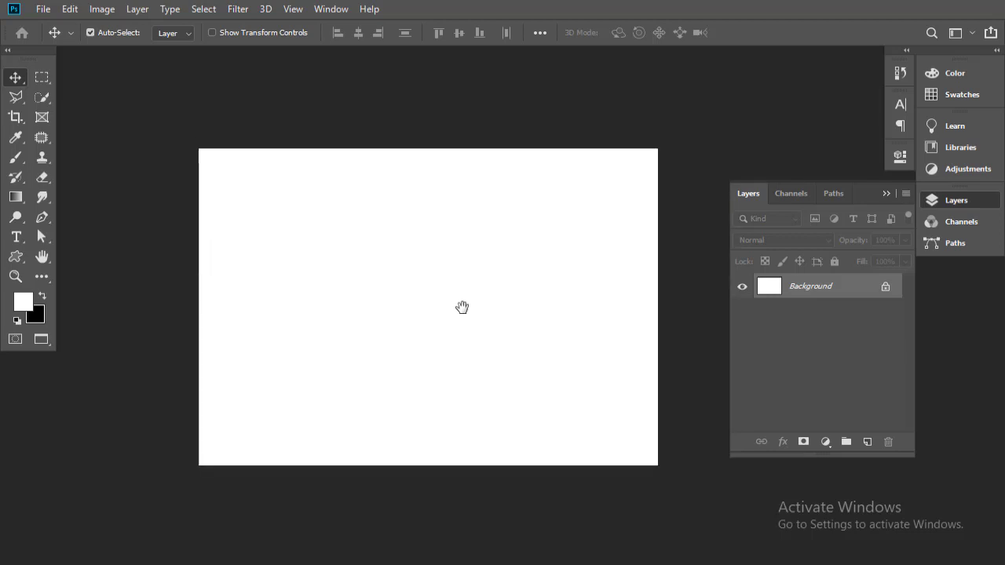
# - Add a New Guide Layout of 2 columns with 1 cm margins on all four sides
pyautogui.click(292, 9)
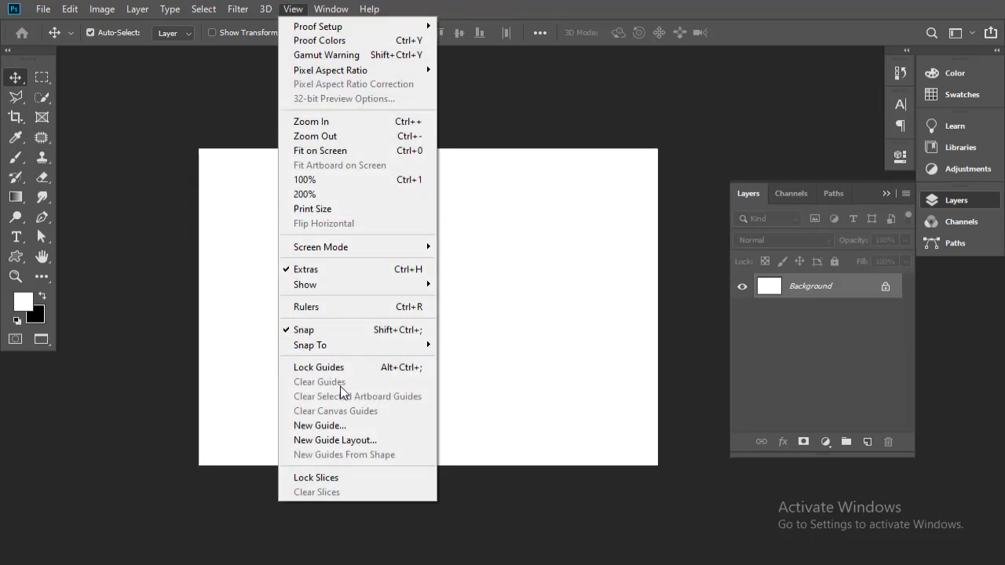
pyautogui.click(344, 442)
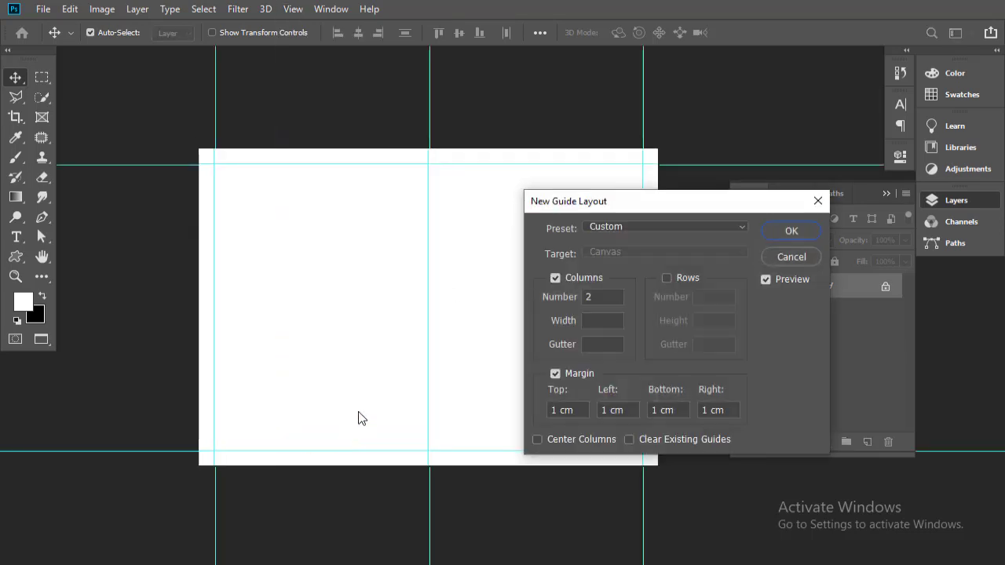
pyautogui.click(788, 238)
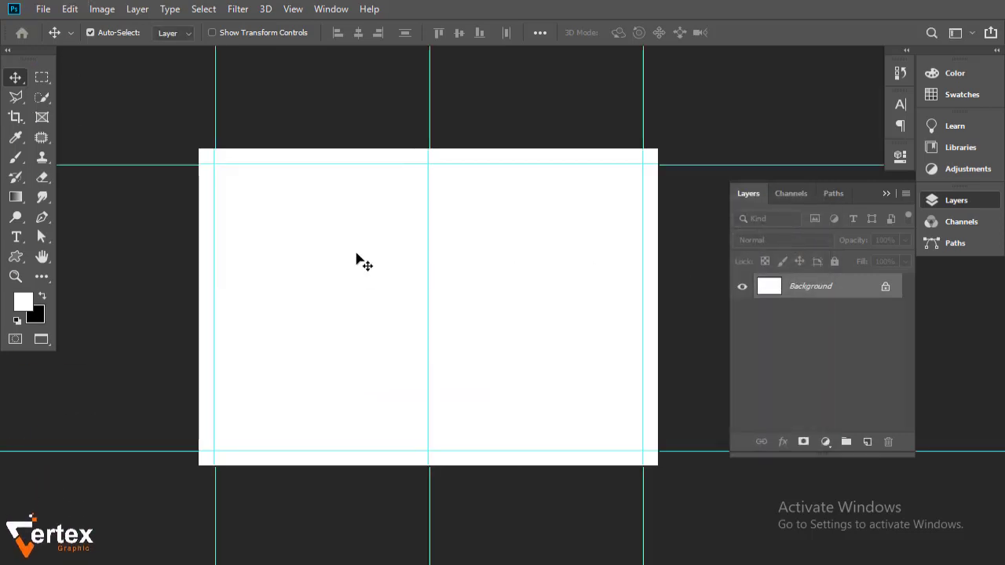
pyautogui.keyDown('ctrl'); pyautogui.click(385, 263); pyautogui.keyUp('ctrl')
pyautogui.keyDown('alt'); pyautogui.click(432, 265); pyautogui.keyUp('alt')
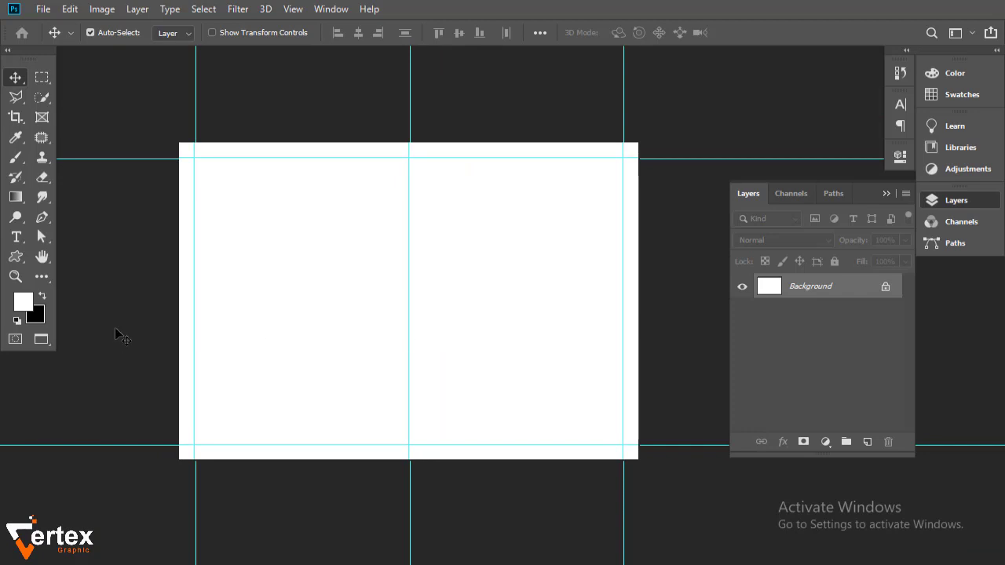
# - Start a Pen shape path at the left edge with a curved anchor on the centre guide
pyautogui.click(42, 217)
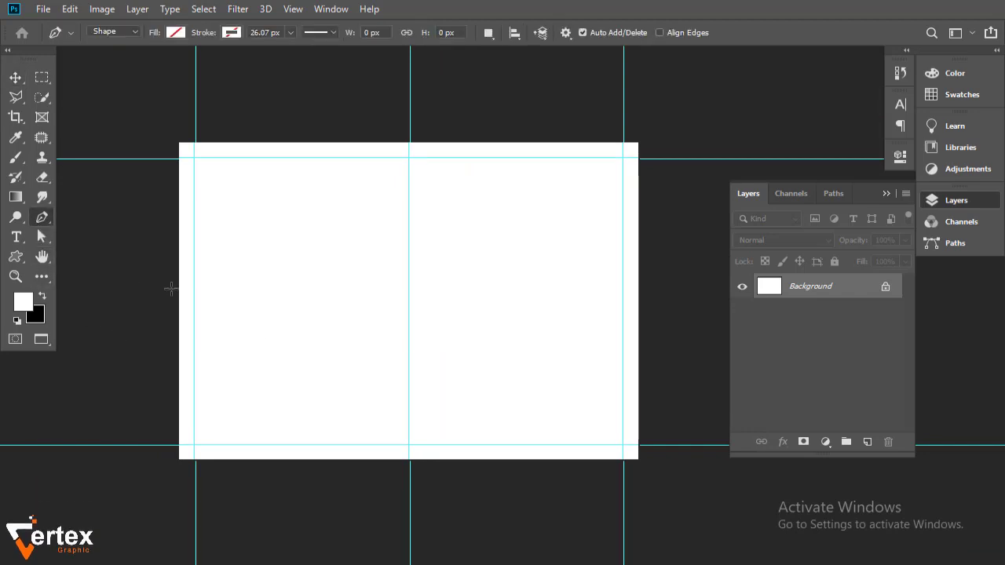
pyautogui.click(42, 218)
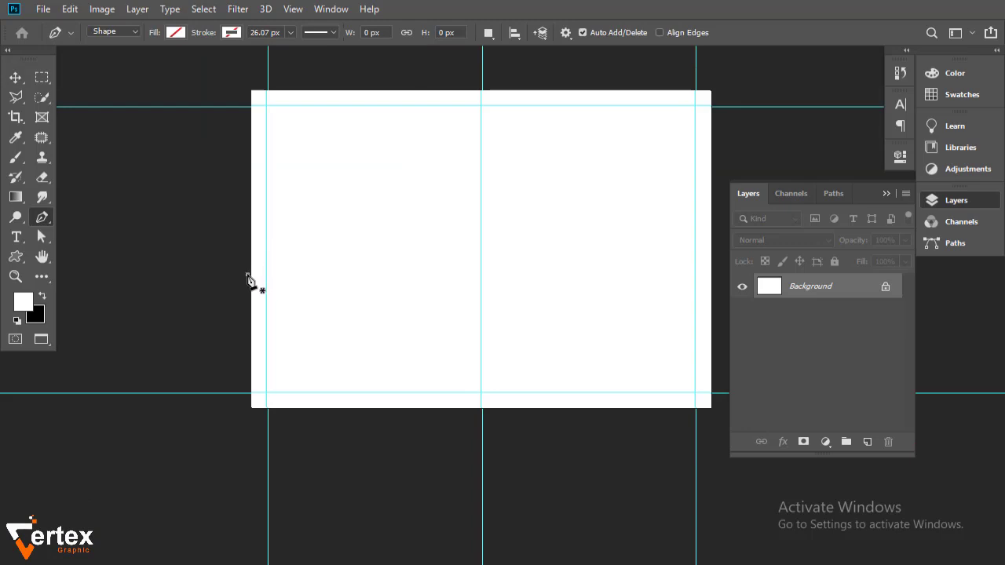
pyautogui.click(248, 275)
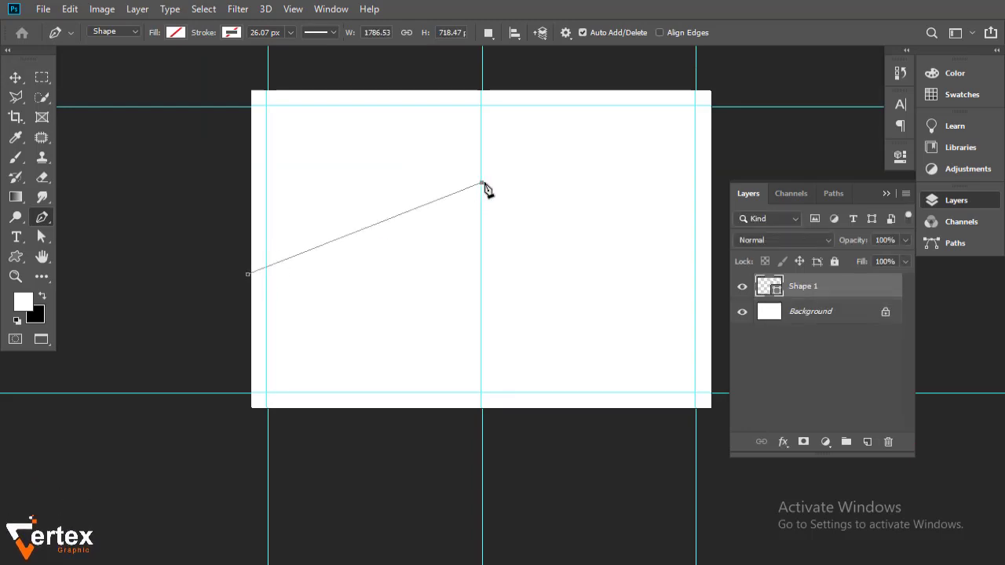
pyautogui.moveTo(481, 182); pyautogui.dragTo(724, 122)
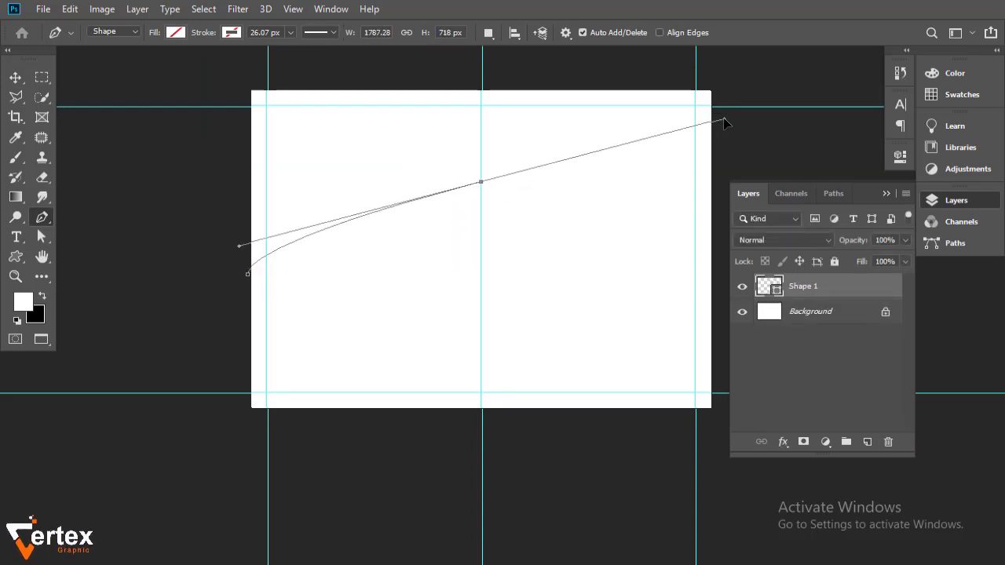
pyautogui.hotkey('ctrl', 'z')
pyautogui.hotkey('ctrl', 'z')
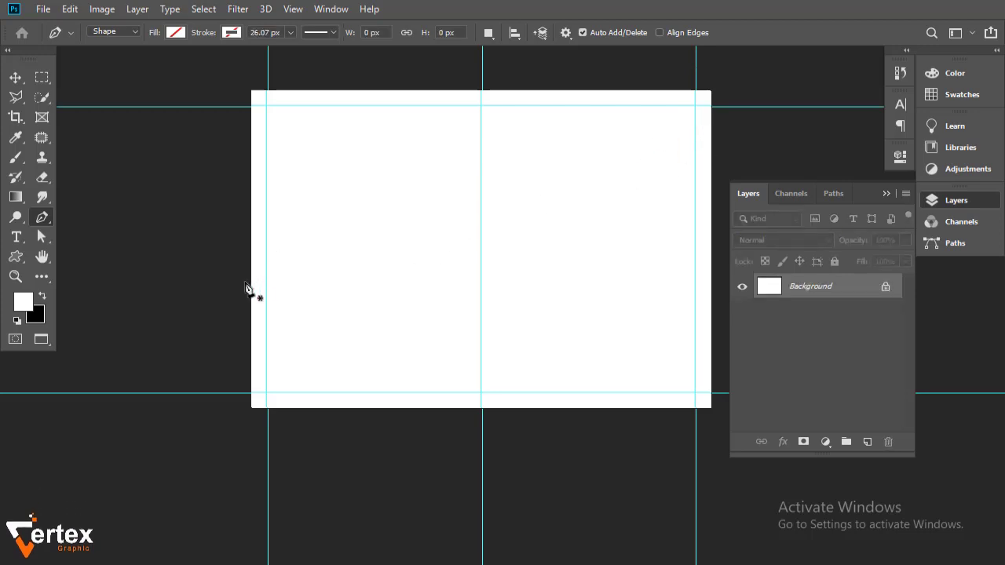
pyautogui.click(274, 241)
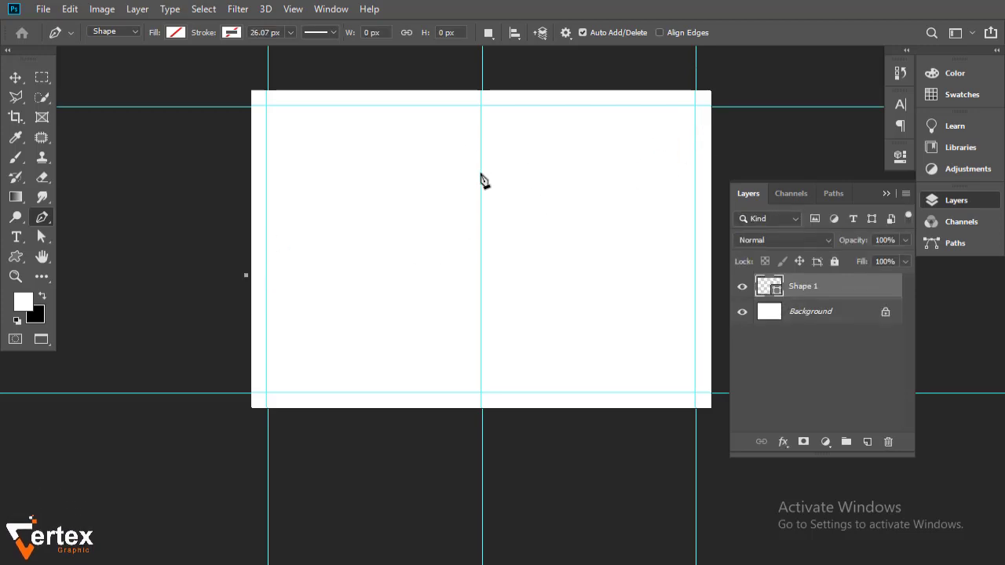
pyautogui.moveTo(482, 179)
pyautogui.mouseDown()
pyautogui.moveTo(790, 135)
pyautogui.moveTo(731, 150)
pyautogui.mouseUp()
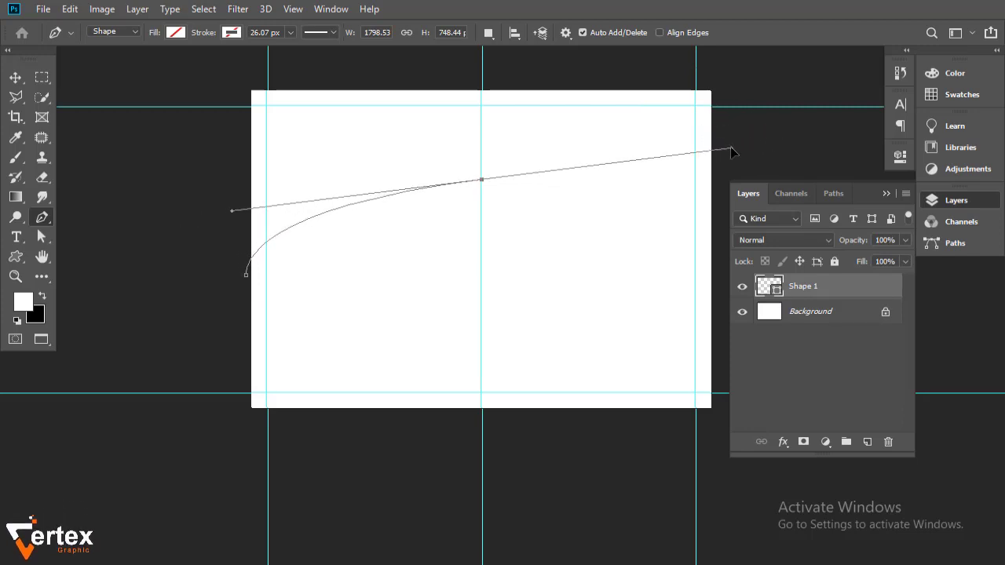
# - Extend the curve past the top-right corner and bring the return edge back through the centre
pyautogui.keyDown('alt'); pyautogui.click(481, 180); pyautogui.keyUp('alt')
pyautogui.moveTo(699, 113); pyautogui.dragTo(632, 213)
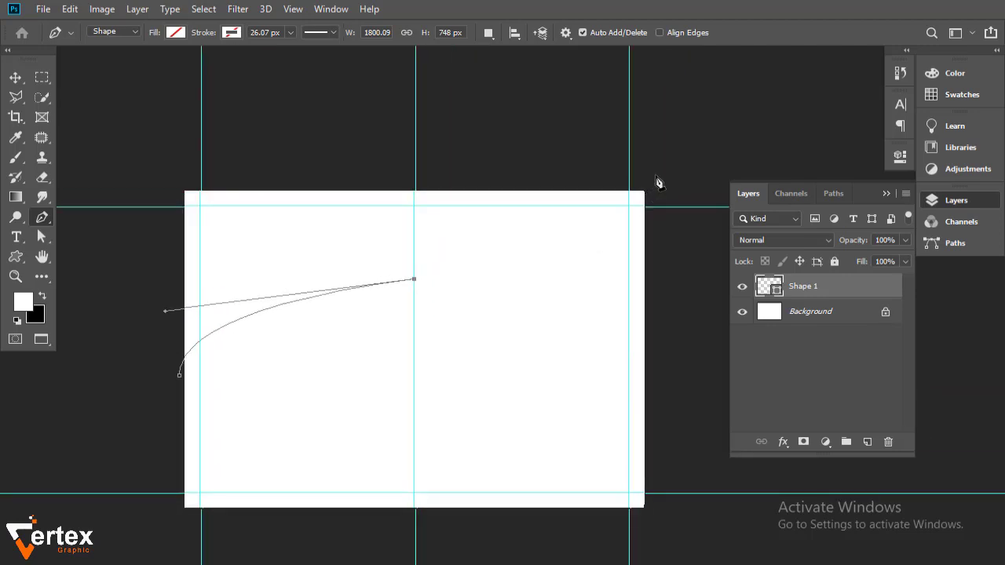
pyautogui.moveTo(659, 176); pyautogui.dragTo(731, 93)
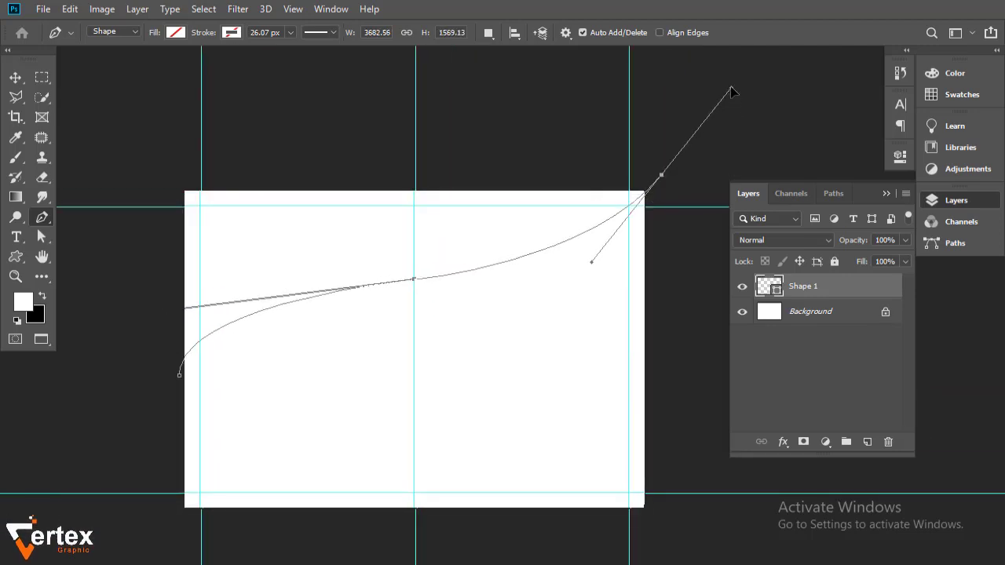
pyautogui.moveTo(731, 92); pyautogui.dragTo(723, 88)
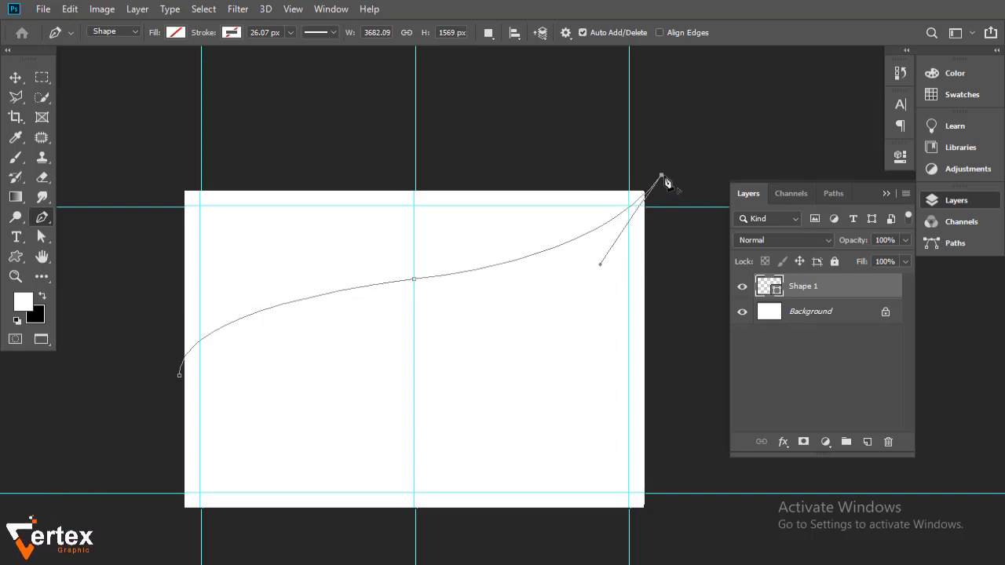
pyautogui.moveTo(662, 176); pyautogui.dragTo(657, 169)
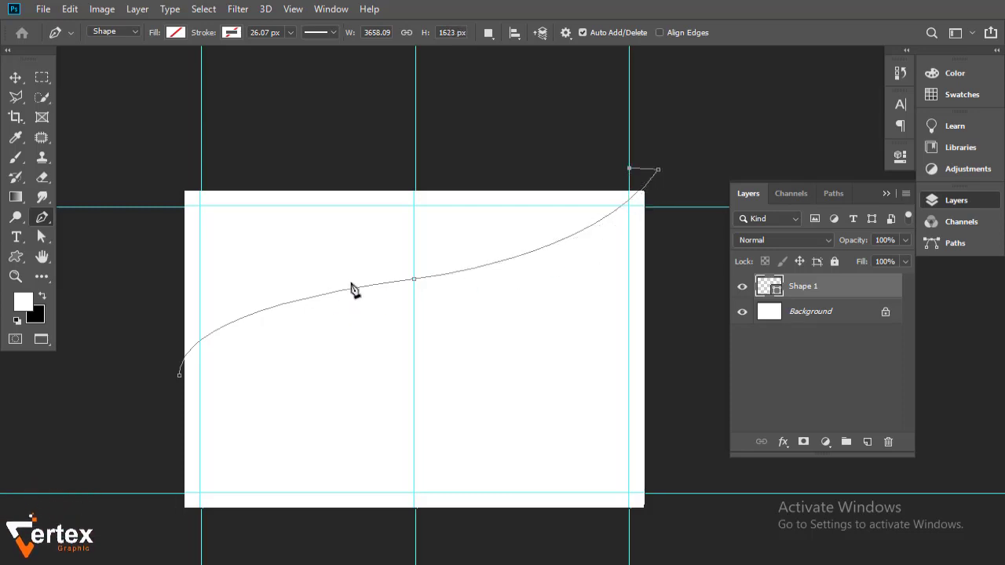
pyautogui.moveTo(350, 281); pyautogui.dragTo(99, 292)
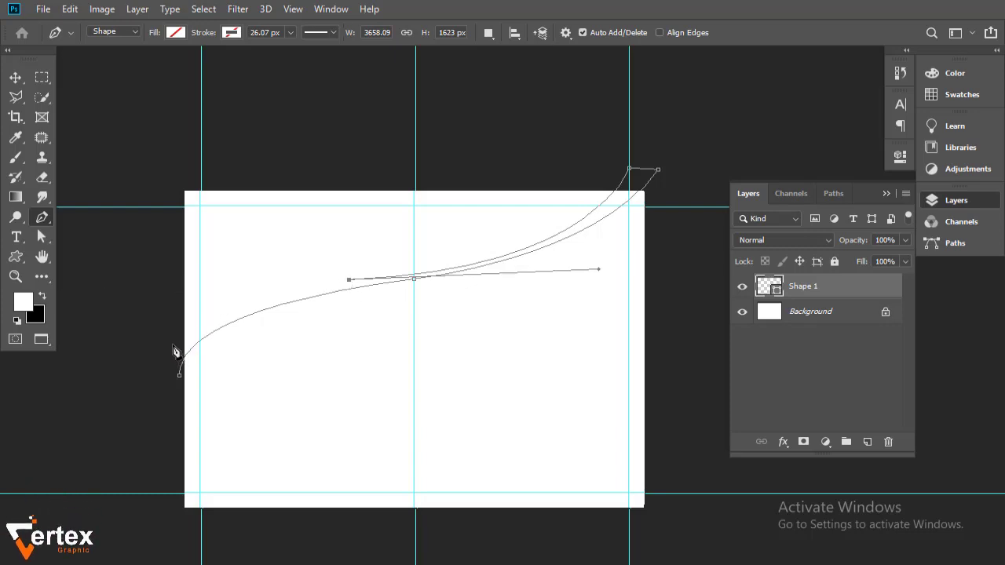
# - Add a smooth anchor near the left edge and close the thin ribbon outline
pyautogui.moveTo(174, 346); pyautogui.dragTo(66, 401)
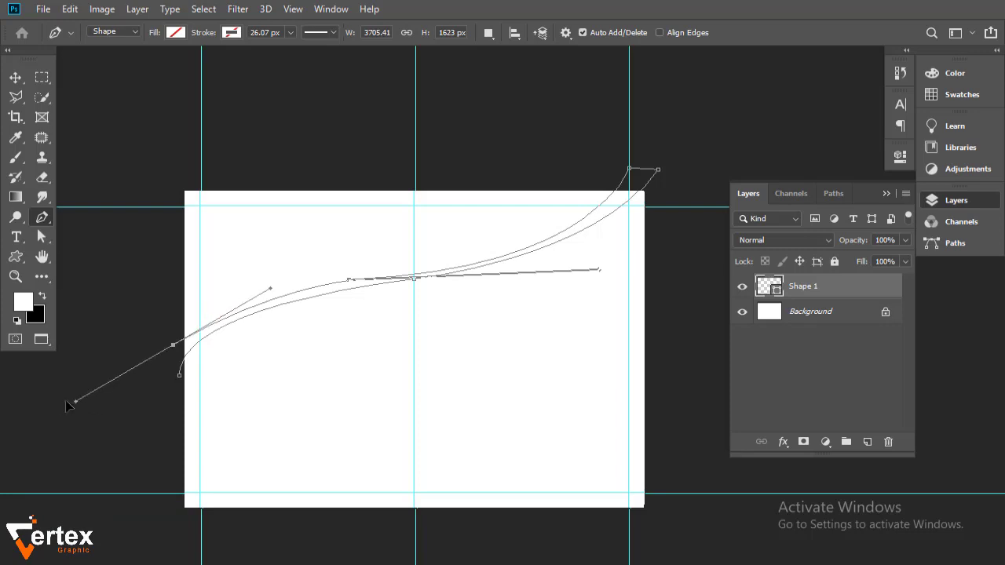
pyautogui.moveTo(66, 399)
pyautogui.mouseDown()
pyautogui.moveTo(133, 412)
pyautogui.moveTo(134, 425)
pyautogui.moveTo(139, 412)
pyautogui.moveTo(164, 421)
pyautogui.moveTo(181, 406)
pyautogui.mouseUp()
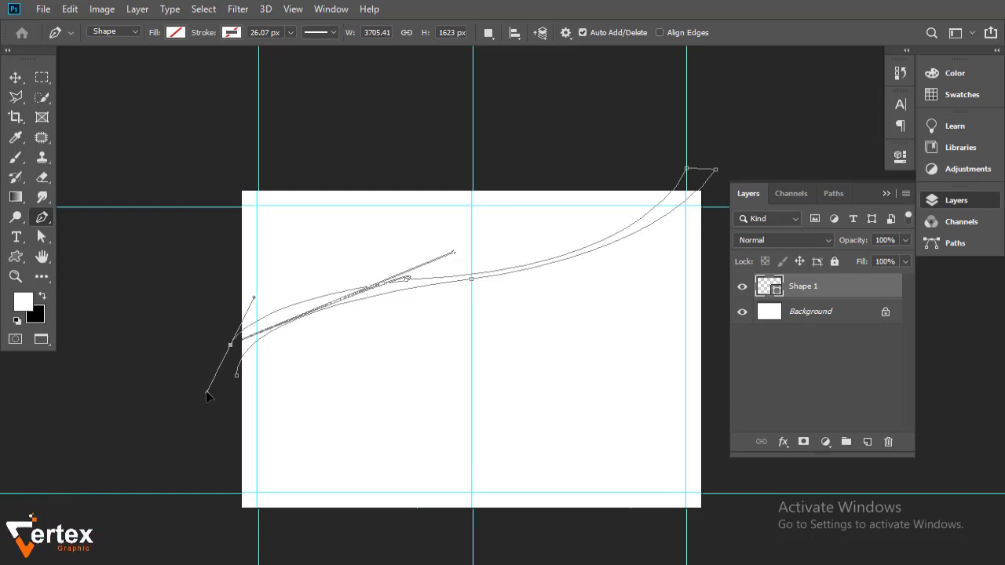
pyautogui.moveTo(202, 405); pyautogui.dragTo(213, 399)
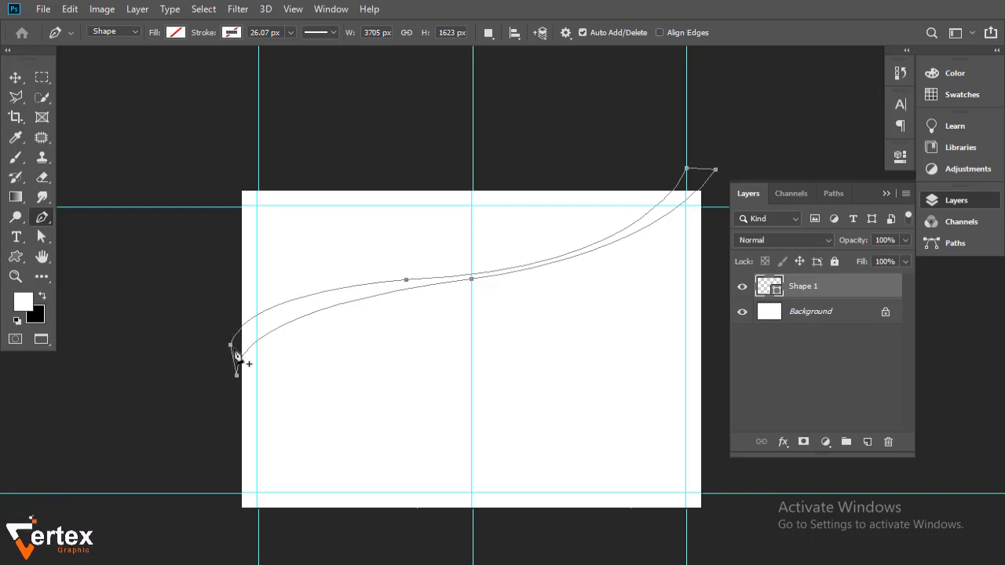
# - Fill the ribbon shape with 45% Gray
pyautogui.click(175, 33)
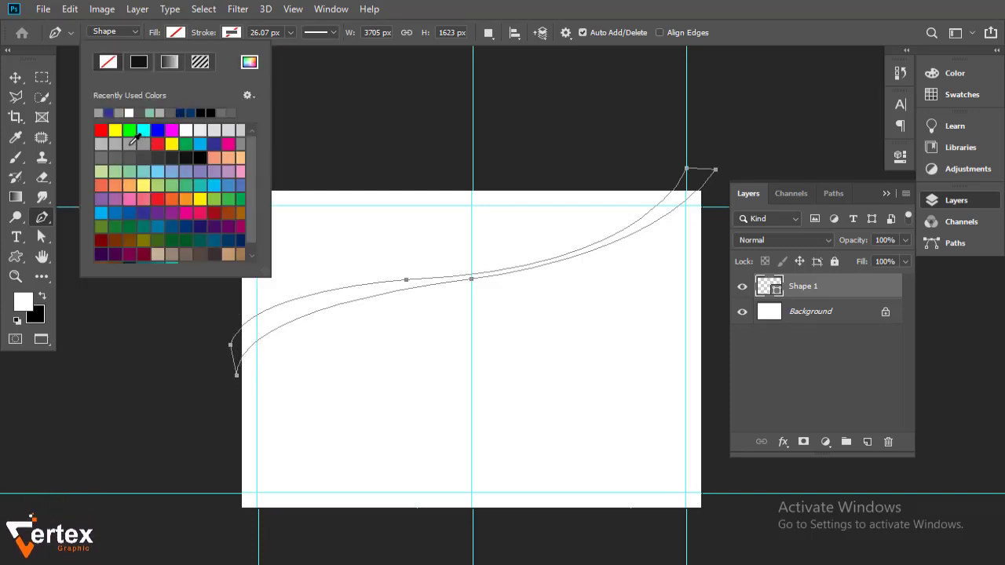
pyautogui.click(128, 144)
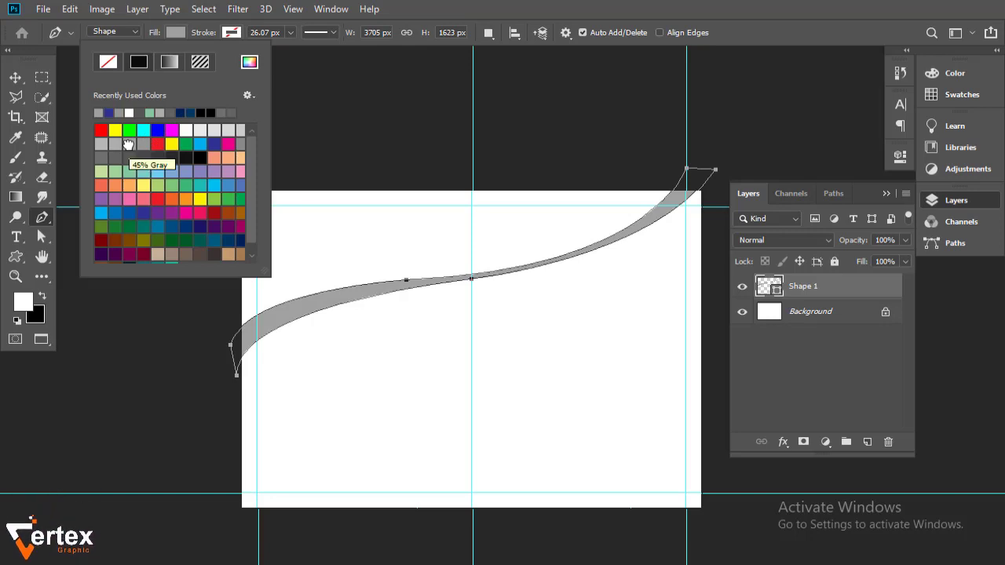
pyautogui.press('v')
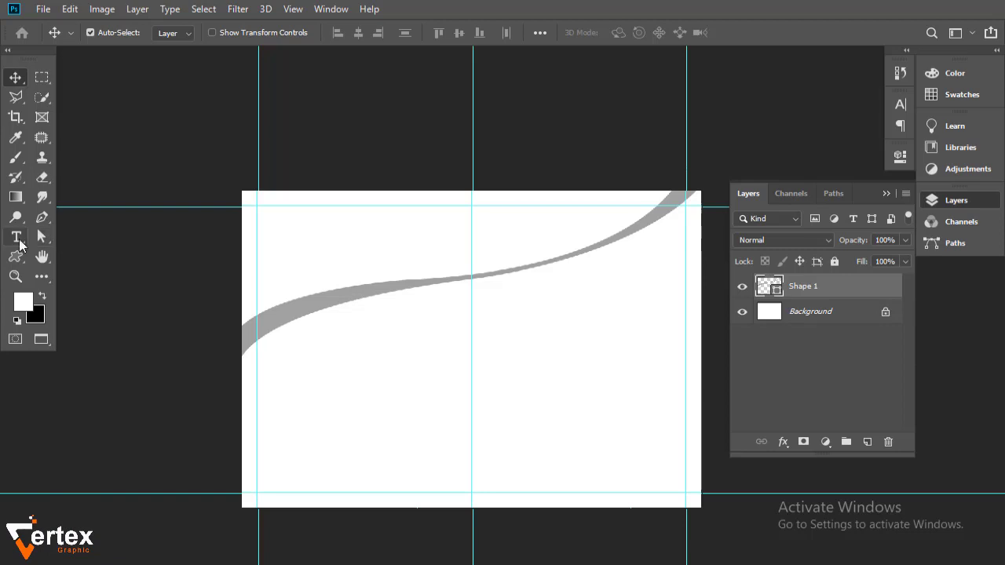
# - Drag the ribbon path's handles so it sweeps smoothly into the top-right corner
pyautogui.click(19, 260)
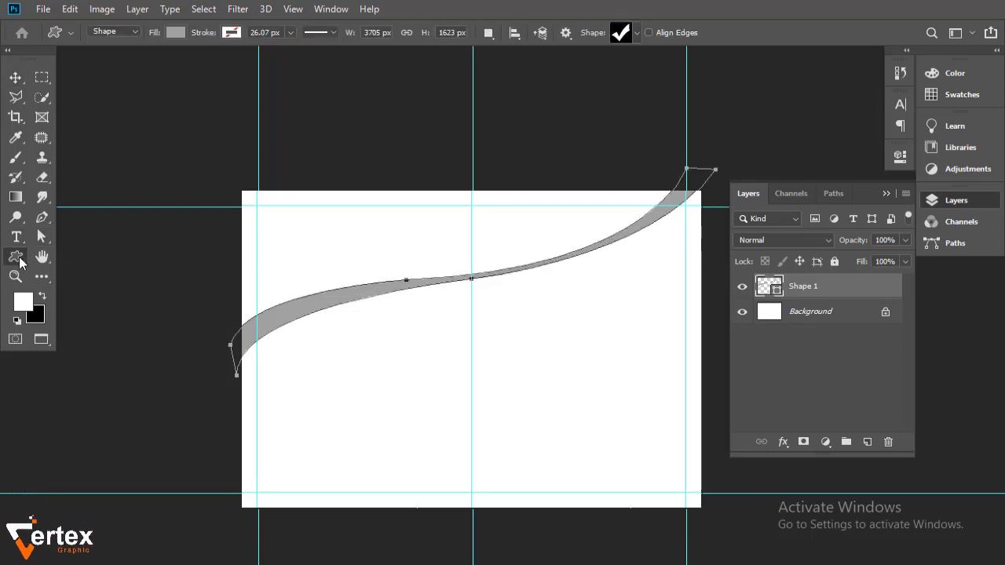
pyautogui.click(41, 237)
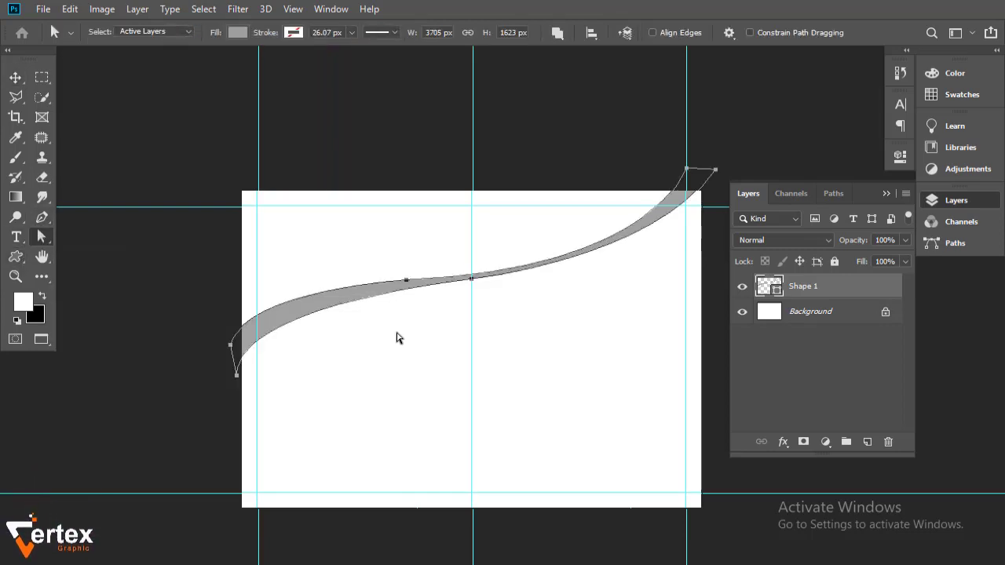
pyautogui.click(703, 176)
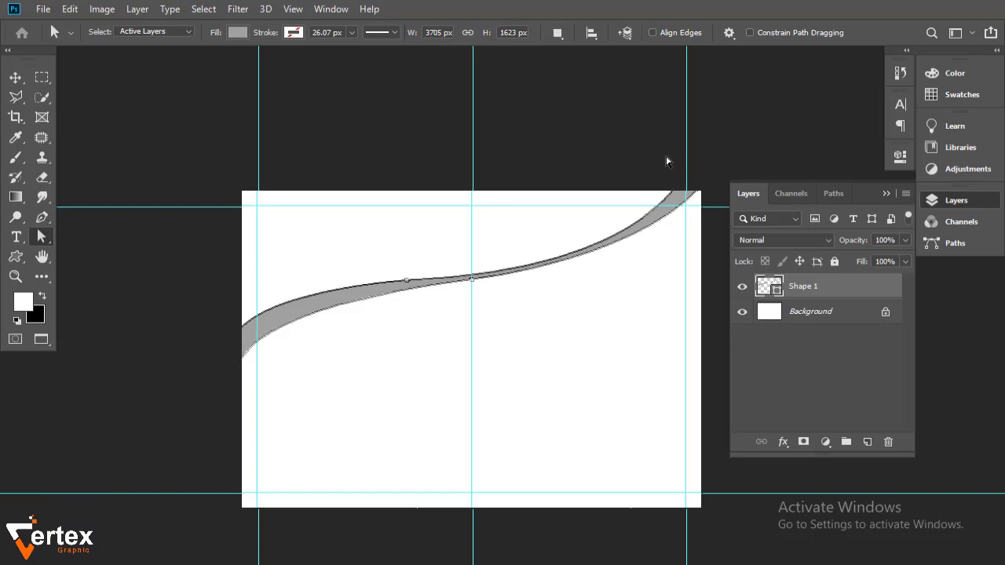
pyautogui.click(668, 211)
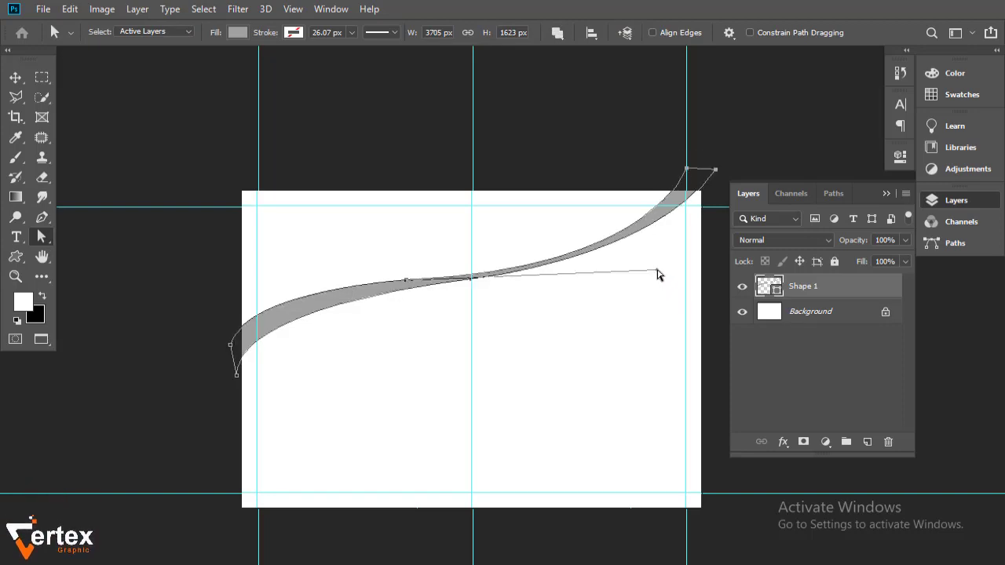
pyautogui.moveTo(660, 273); pyautogui.dragTo(684, 261)
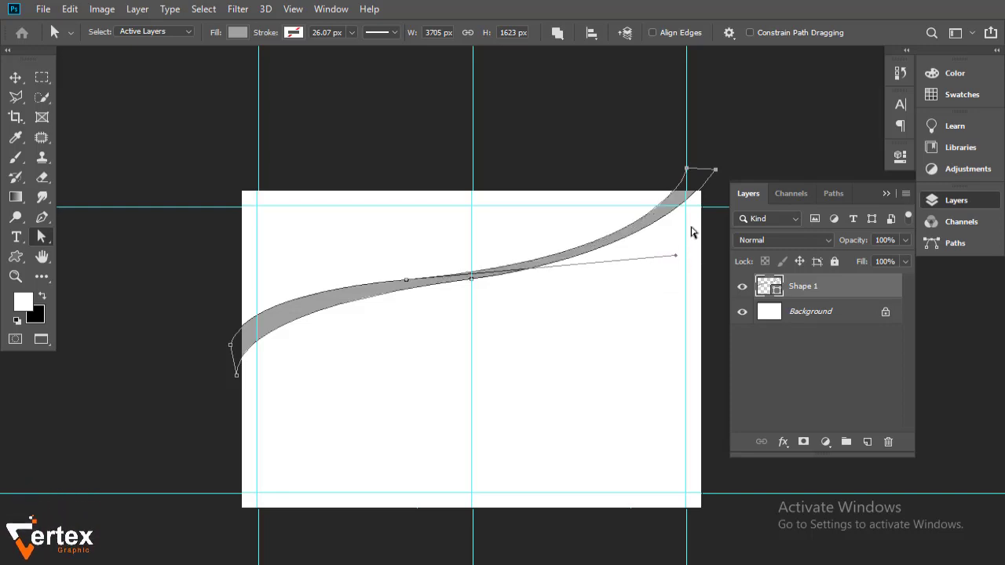
pyautogui.moveTo(715, 169); pyautogui.dragTo(735, 190)
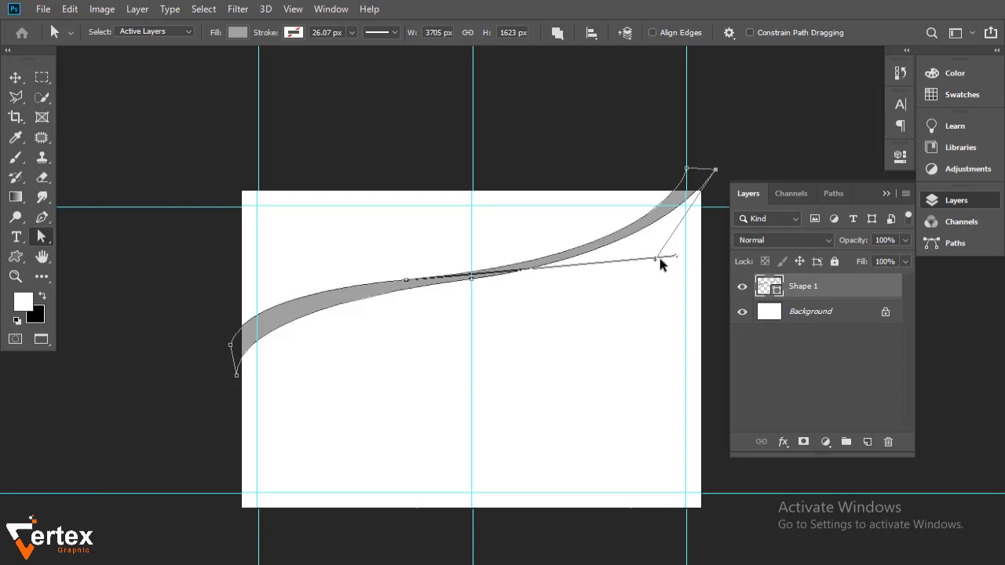
pyautogui.press('v')
pyautogui.hotkey('ctrl', '+')
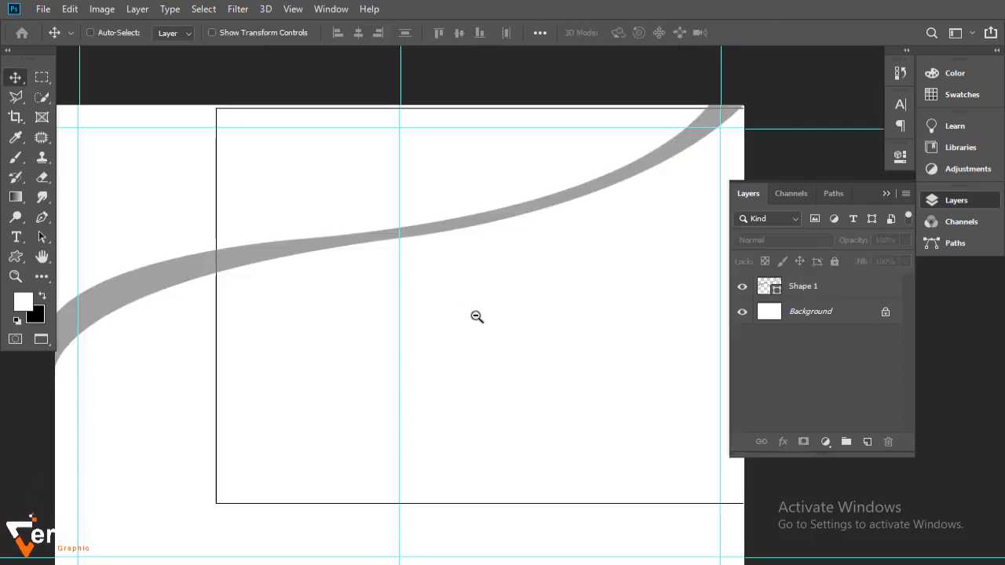
# - Duplicate Shape 1, flip the copy horizontally and nudge it left to cross the original
pyautogui.keyDown('alt'); pyautogui.click(476, 315); pyautogui.keyUp('alt')
pyautogui.moveTo(831, 301); pyautogui.dragTo(867, 442)
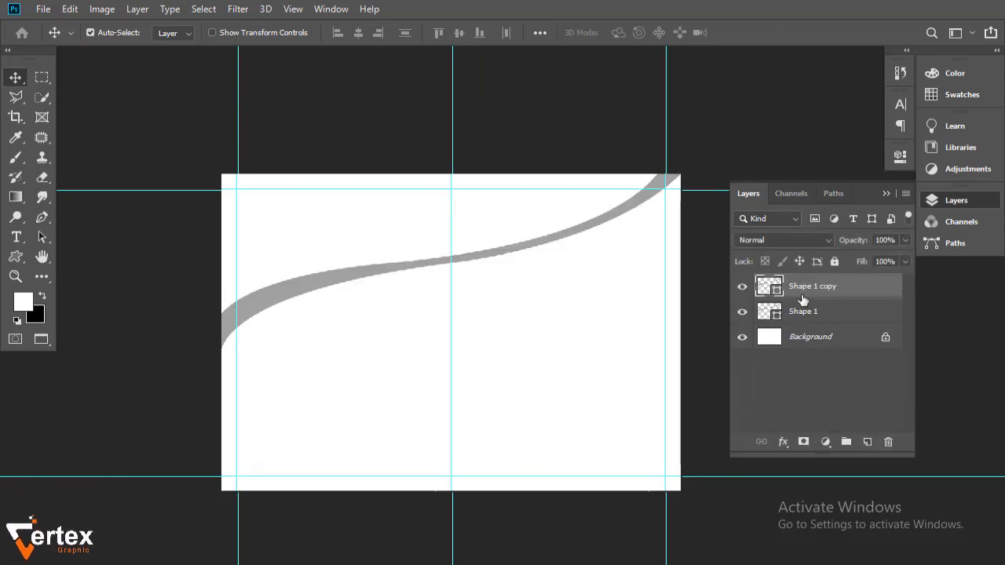
pyautogui.hotkey('ctrl', 't')
pyautogui.rightClick(557, 227)
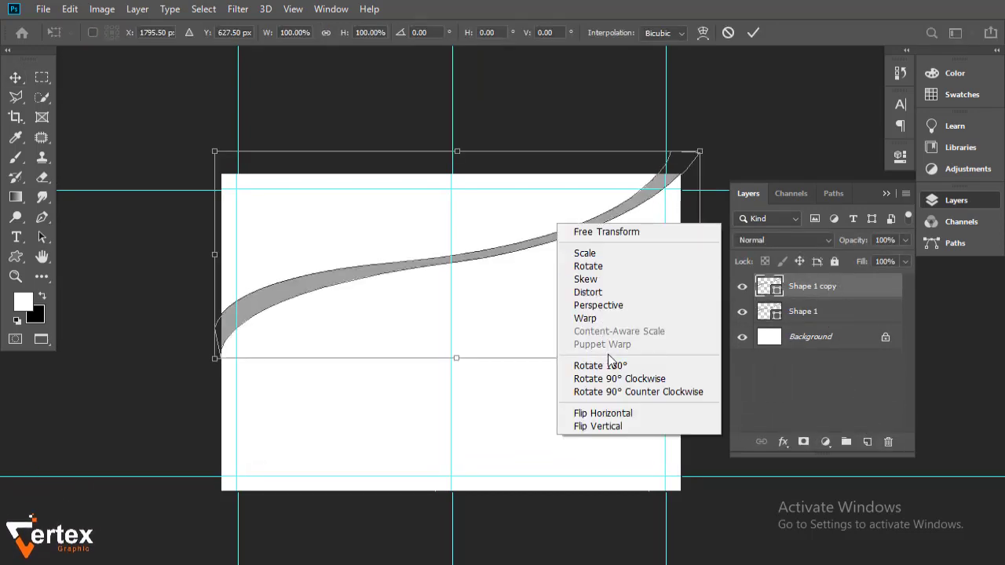
pyautogui.click(617, 411)
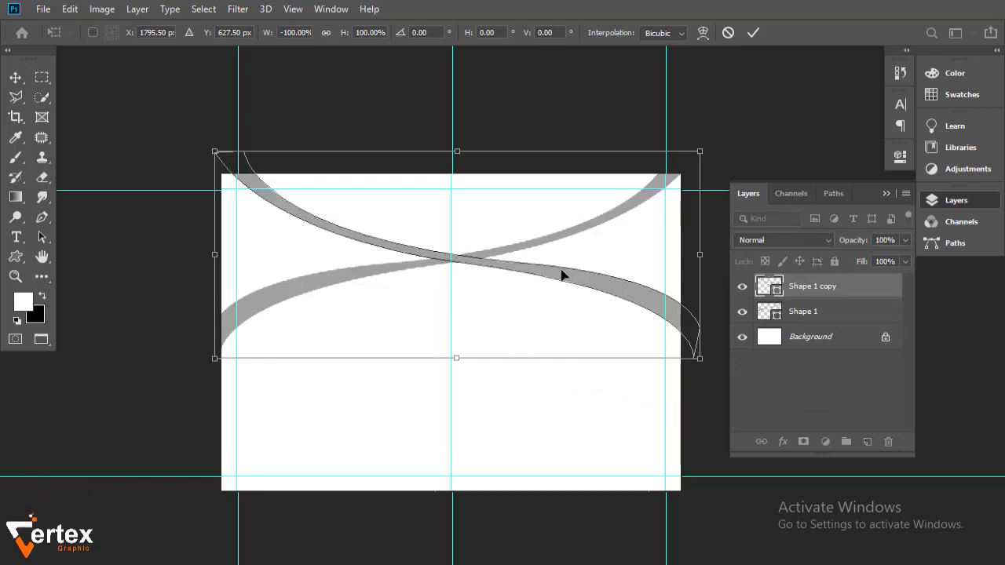
pyautogui.moveTo(562, 275); pyautogui.dragTo(552, 277)
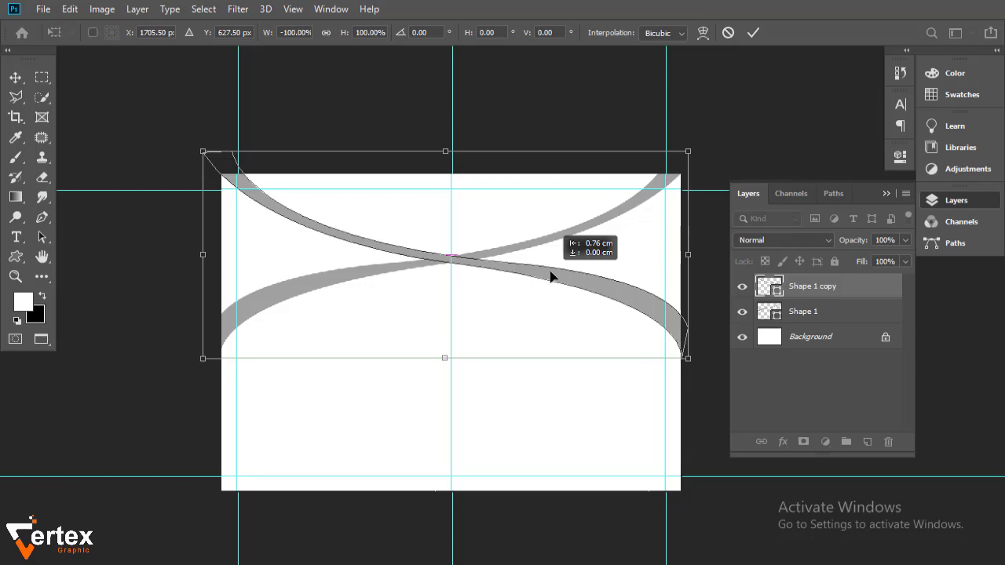
pyautogui.moveTo(551, 276); pyautogui.dragTo(551, 276)
pyautogui.press('Return')
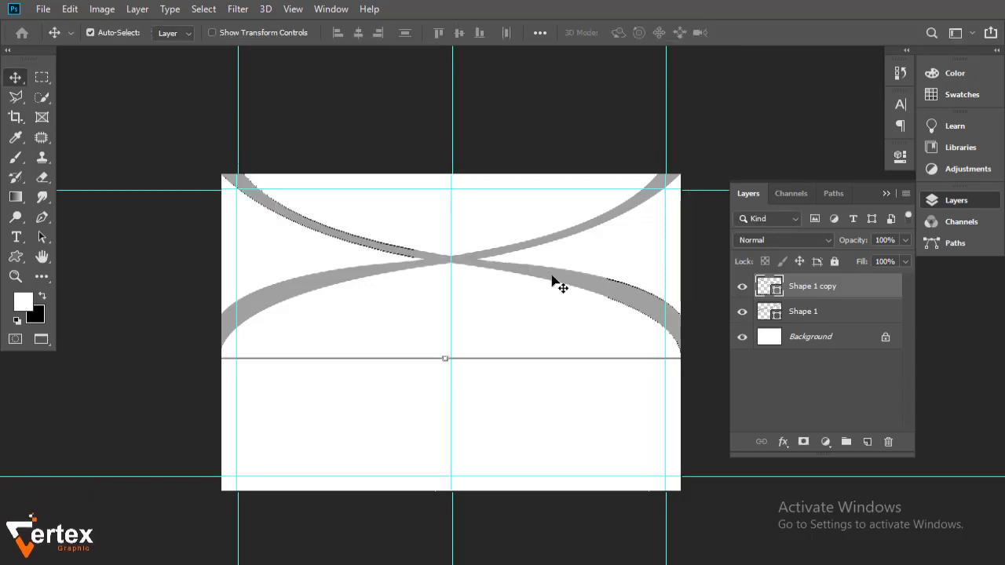
pyautogui.moveTo(468, 270); pyautogui.dragTo(467, 290)
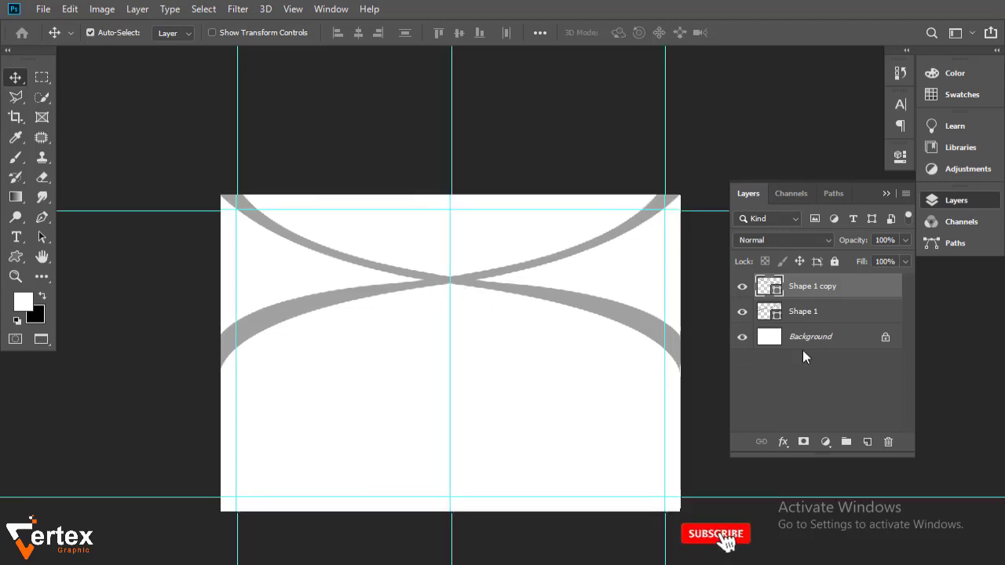
# - Duplicate both ribbon layers, move the copies up and squash them to about 60% height
pyautogui.keyDown('shift'); pyautogui.click(816, 312); pyautogui.keyUp('shift')
pyautogui.moveTo(839, 313); pyautogui.dragTo(868, 441)
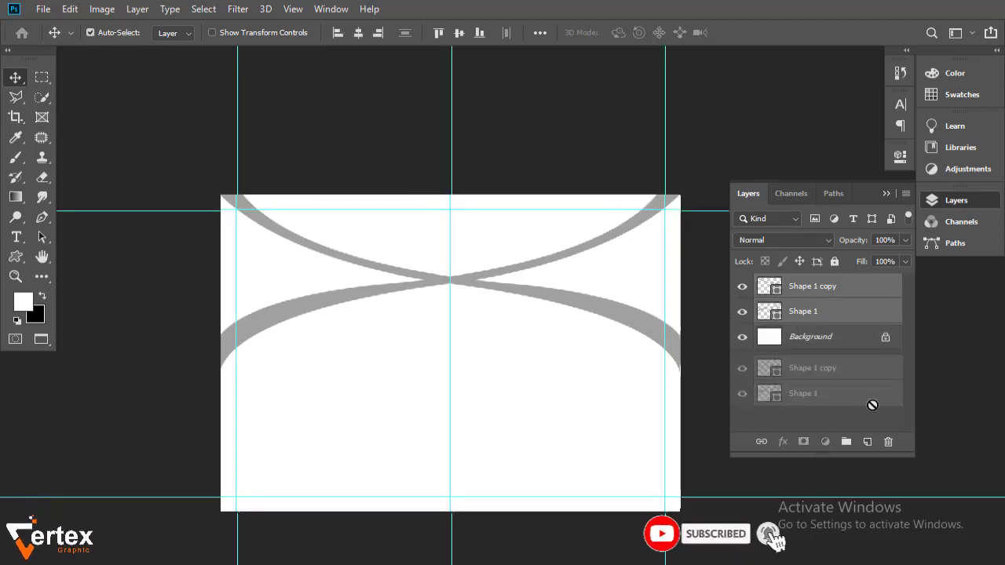
pyautogui.hotkey('ctrl', 't')
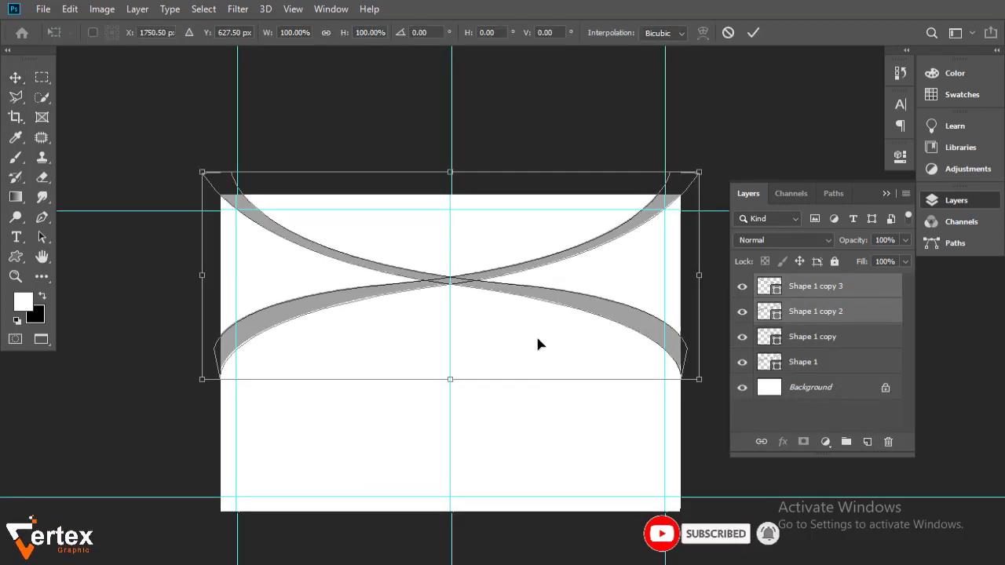
pyautogui.moveTo(462, 271); pyautogui.dragTo(463, 230)
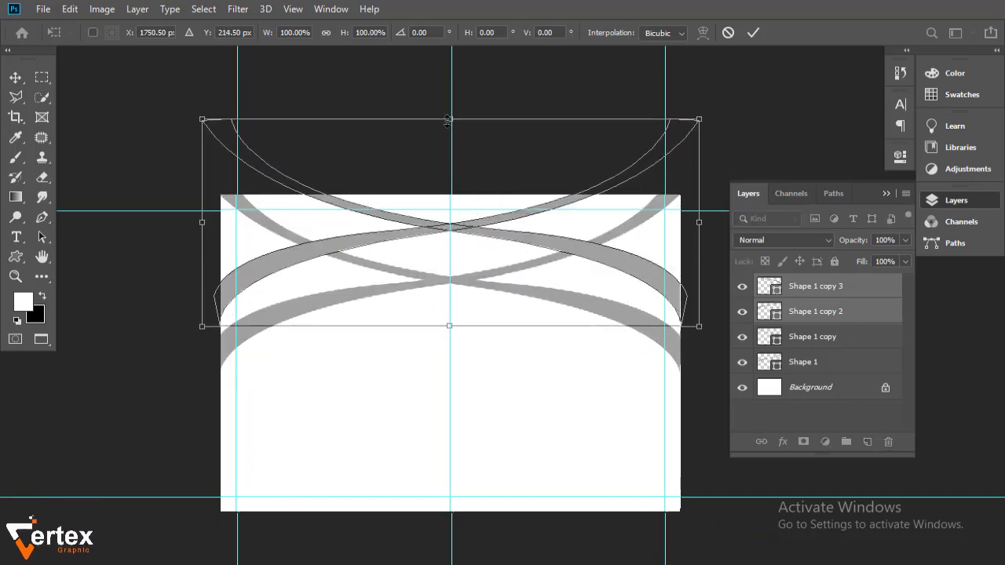
pyautogui.moveTo(448, 119); pyautogui.dragTo(452, 184)
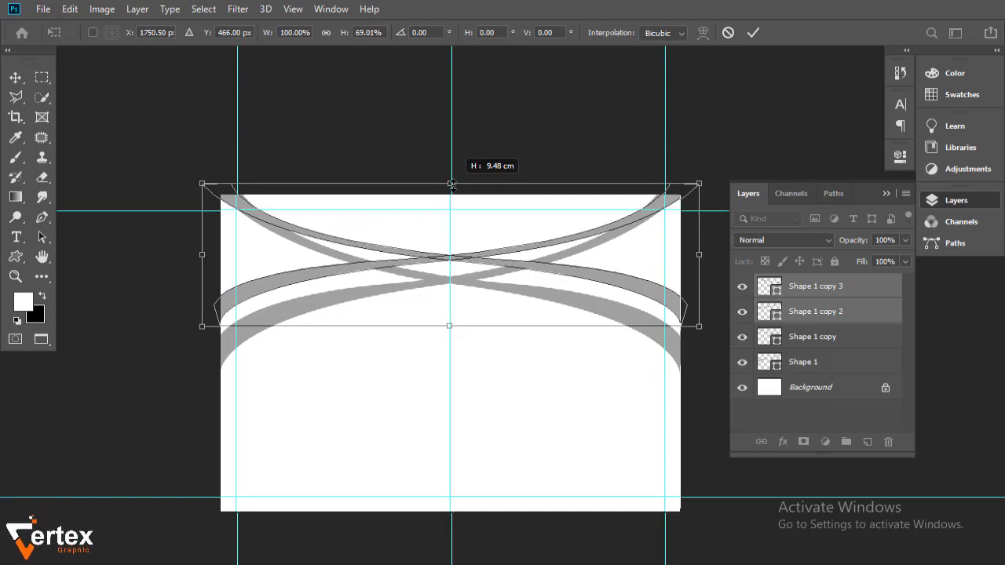
pyautogui.moveTo(451, 184); pyautogui.dragTo(451, 181)
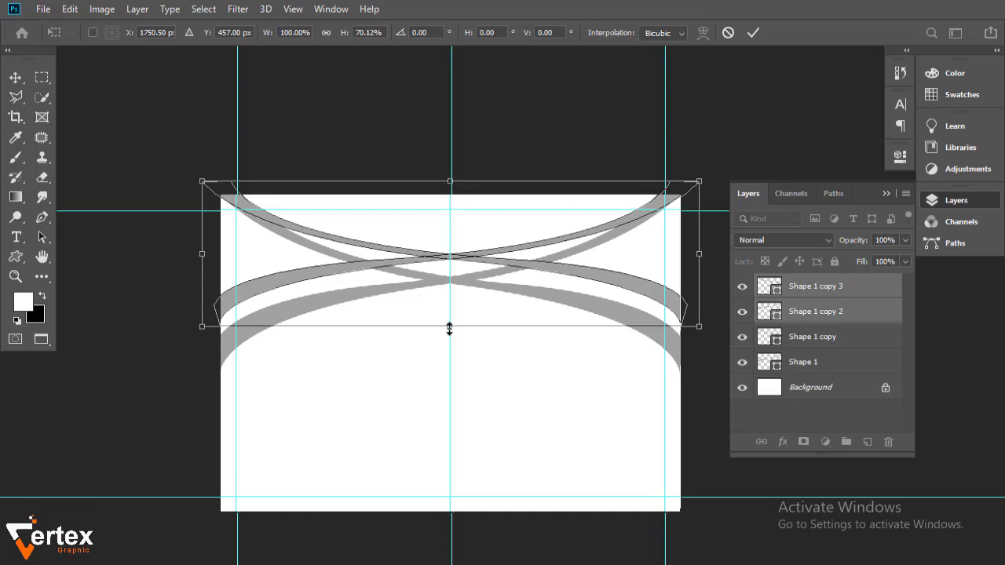
pyautogui.moveTo(449, 326); pyautogui.dragTo(450, 309)
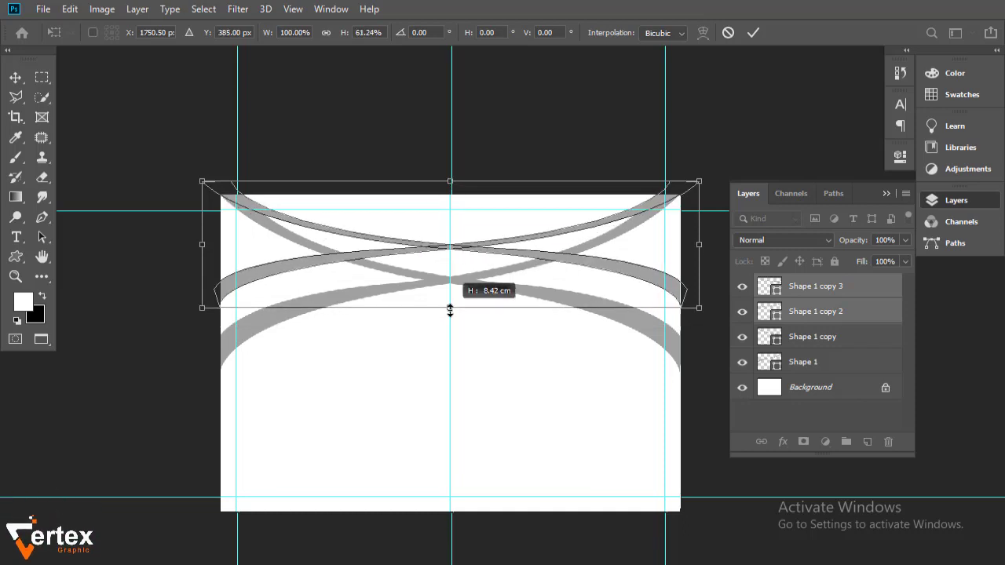
pyautogui.moveTo(450, 309); pyautogui.dragTo(449, 308)
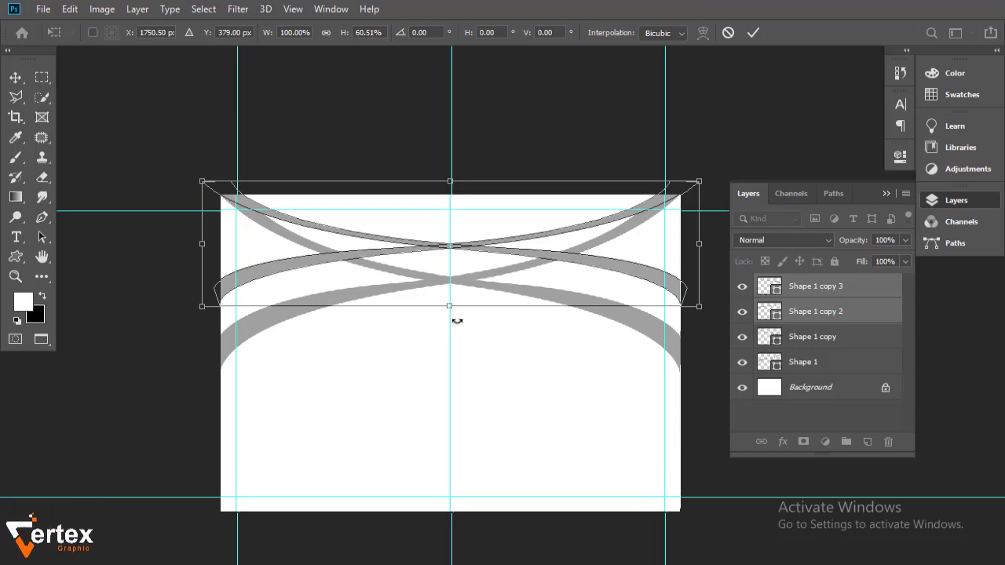
pyautogui.press('Return')
pyautogui.keyDown('ctrl'); pyautogui.click(478, 364); pyautogui.keyUp('ctrl')
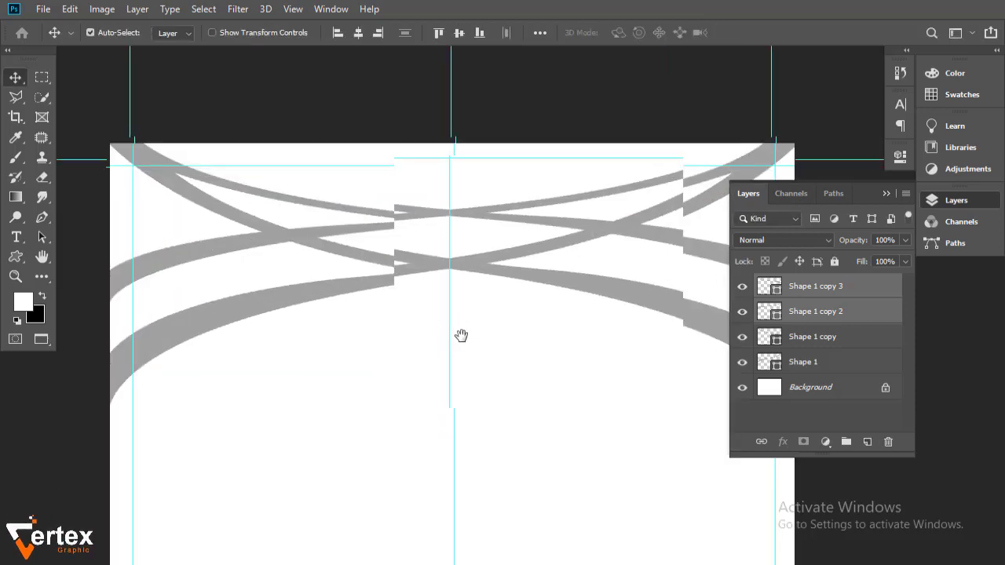
pyautogui.keyDown('ctrl'); pyautogui.keyDown('alt'); pyautogui.click(453, 309); pyautogui.keyUp('alt'); pyautogui.keyUp('ctrl')
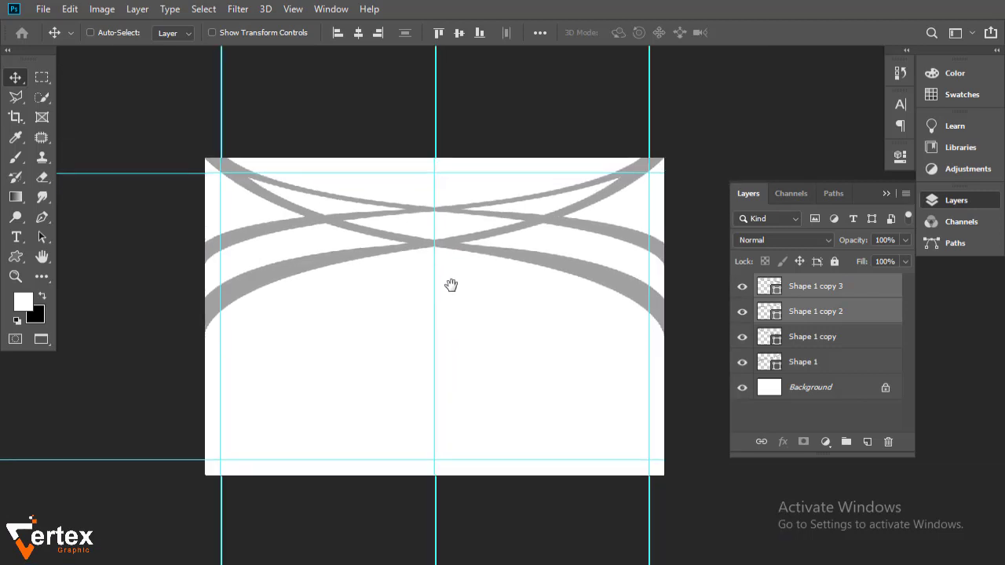
pyautogui.click(594, 279)
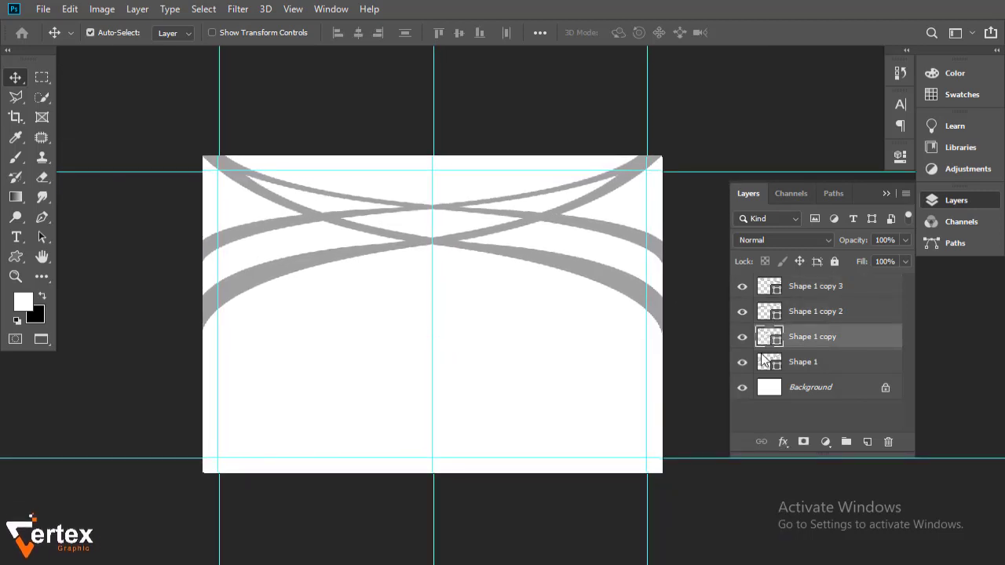
# - Recolour Shape 1 copy a bright cyan-blue and Shape 1 a vivid orange
pyautogui.doubleClick(769, 336)
pyautogui.click(231, 381)
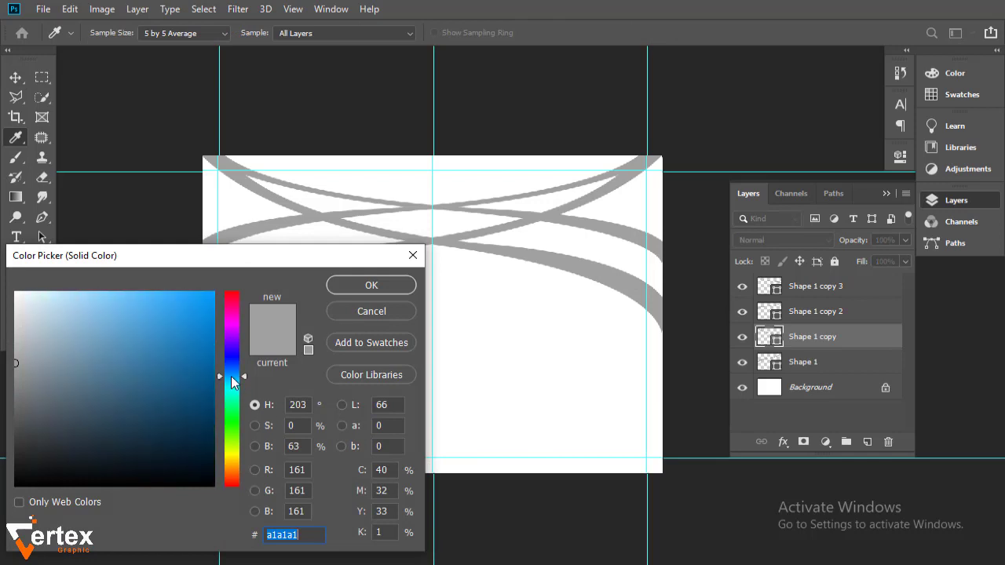
pyautogui.moveTo(204, 312); pyautogui.dragTo(232, 269)
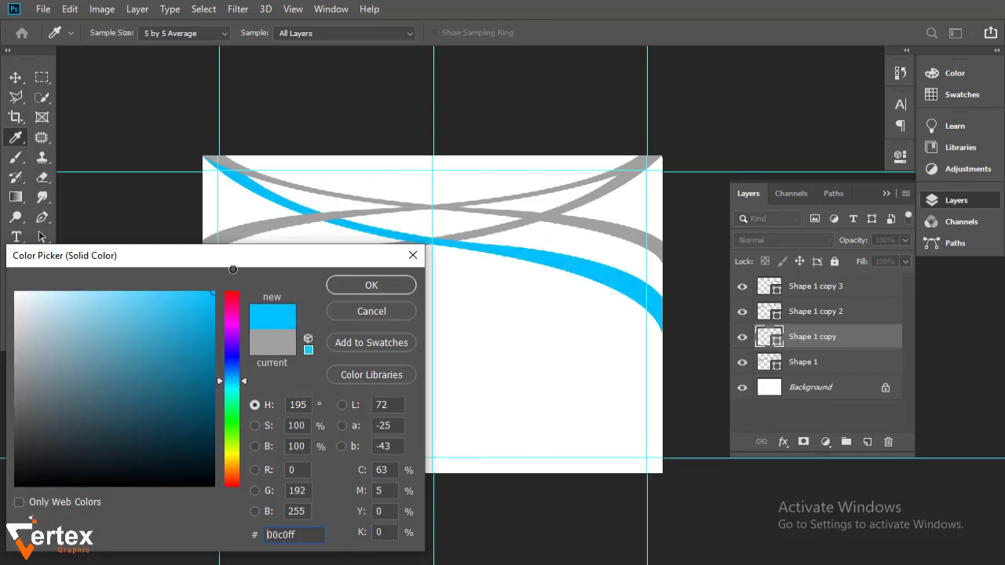
pyautogui.click(384, 285)
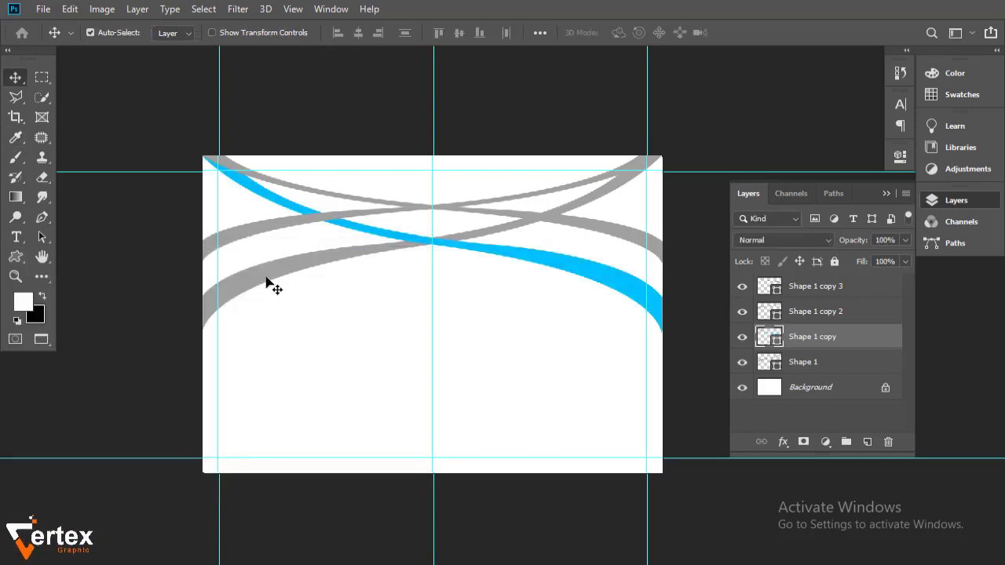
pyautogui.hotkey('alt', '[')
pyautogui.doubleClick(766, 363)
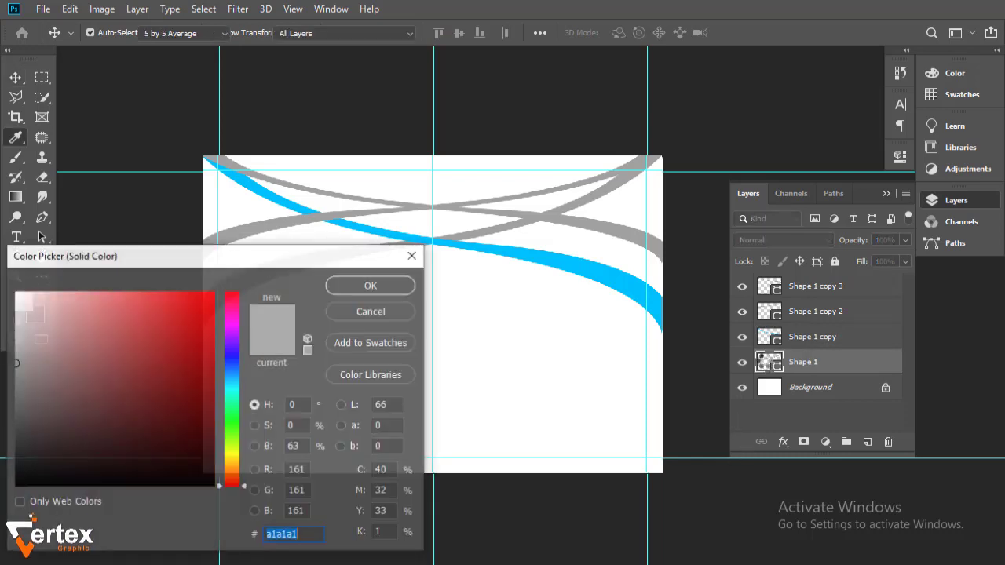
pyautogui.moveTo(233, 481); pyautogui.dragTo(233, 474)
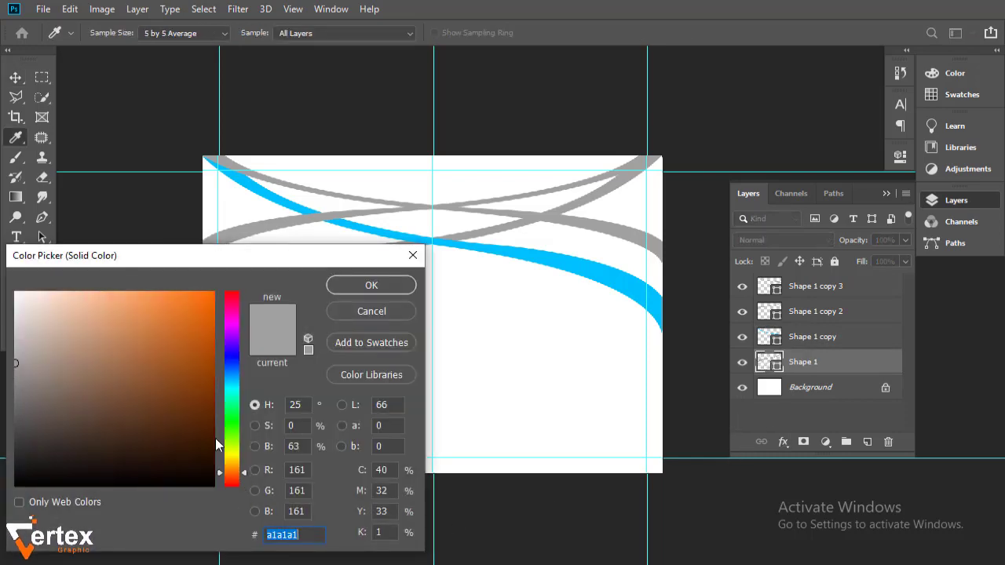
pyautogui.moveTo(118, 377); pyautogui.dragTo(262, 273)
pyautogui.click(370, 287)
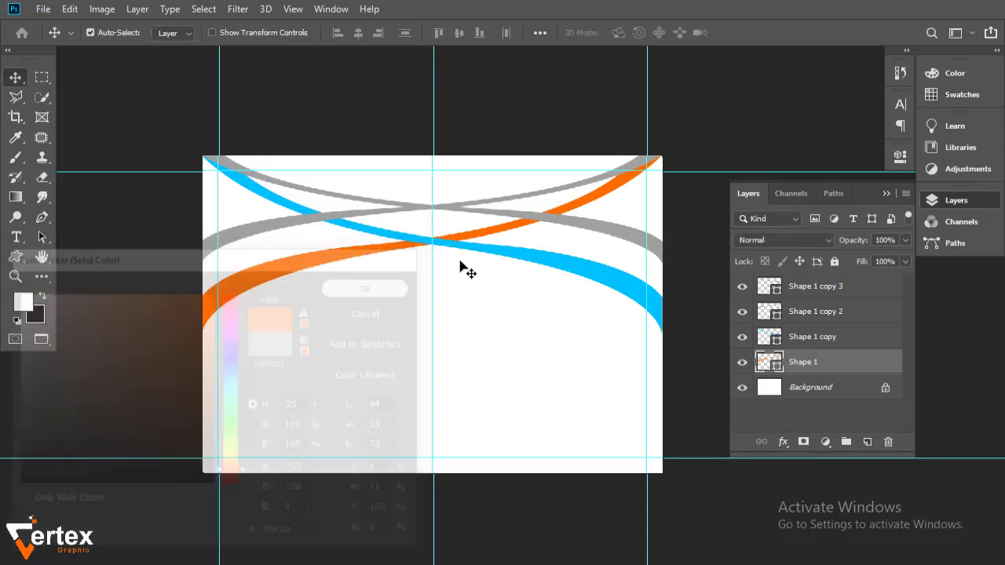
# - Recolour Shape 1 copy 3 bright yellow (fcff00) and Shape 1 copy 2 pure red (ff0000)
pyautogui.click(618, 233)
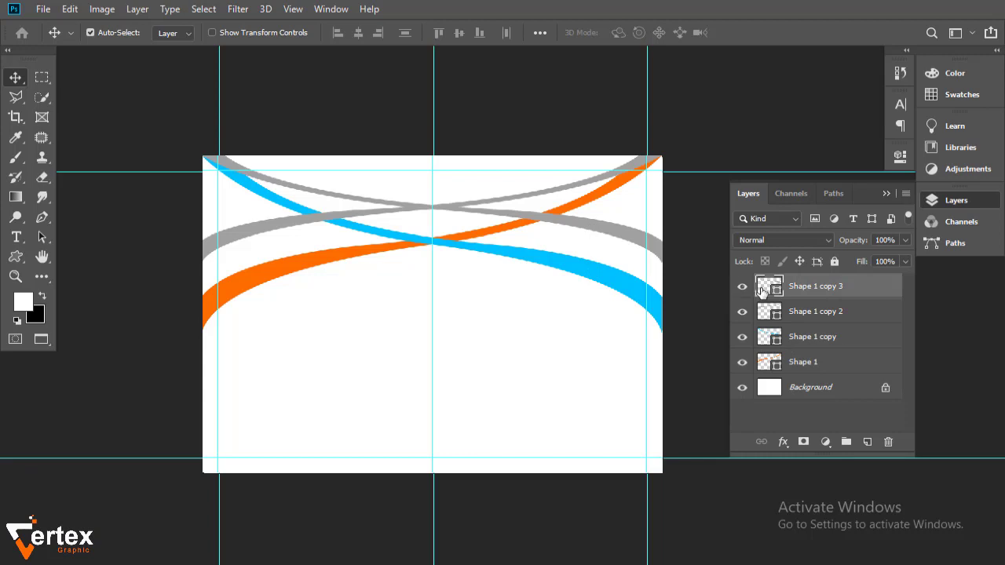
pyautogui.doubleClick(760, 289)
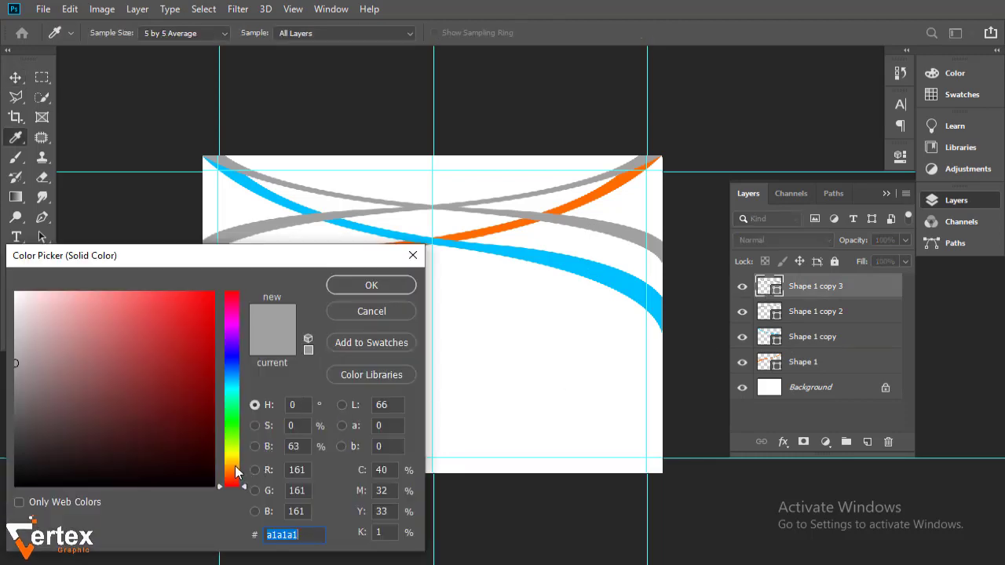
pyautogui.moveTo(235, 471); pyautogui.dragTo(233, 453)
pyautogui.moveTo(180, 343); pyautogui.dragTo(231, 268)
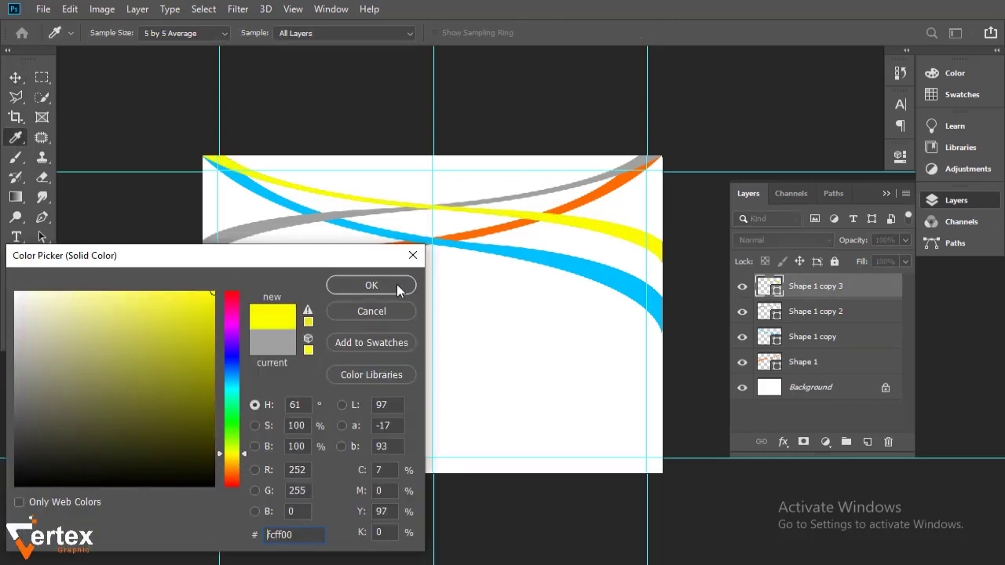
pyautogui.click(397, 288)
pyautogui.click(766, 314)
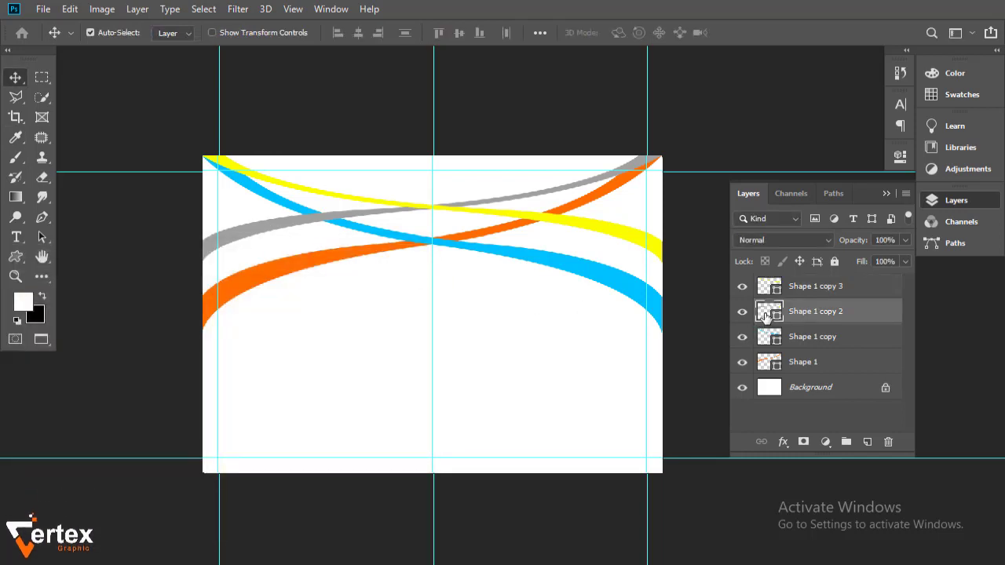
pyautogui.doubleClick(765, 314)
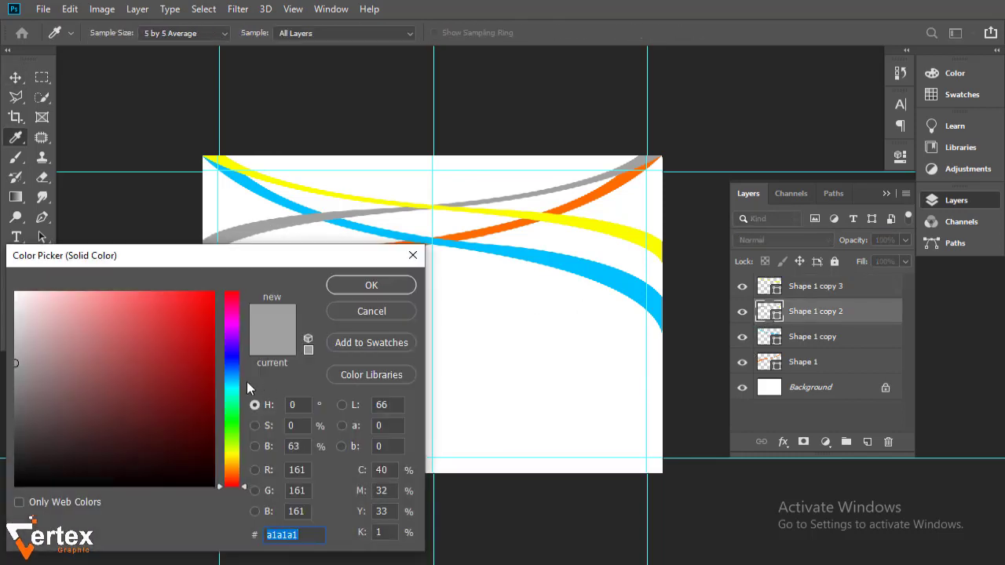
pyautogui.moveTo(210, 297); pyautogui.dragTo(245, 261)
pyautogui.click(386, 286)
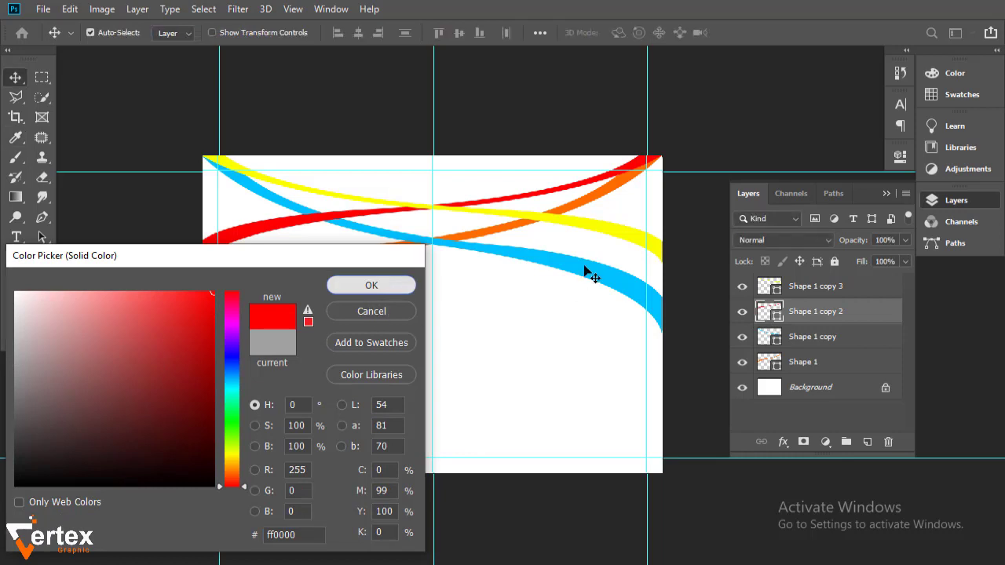
pyautogui.moveTo(498, 305); pyautogui.dragTo(498, 297)
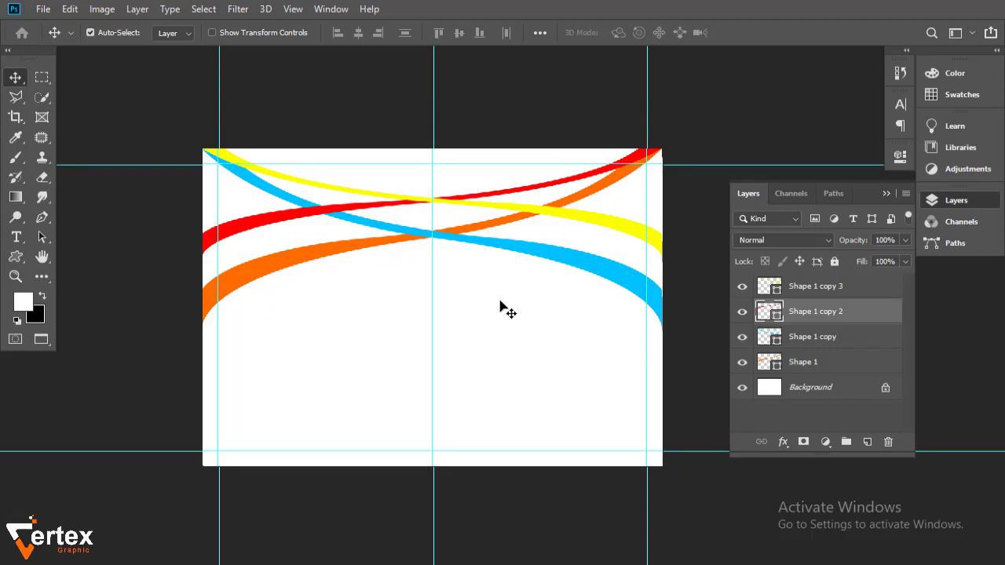
# - Add a #141414 Solid Color fill layer above Background, with an empty new layer on top
pyautogui.click(803, 391)
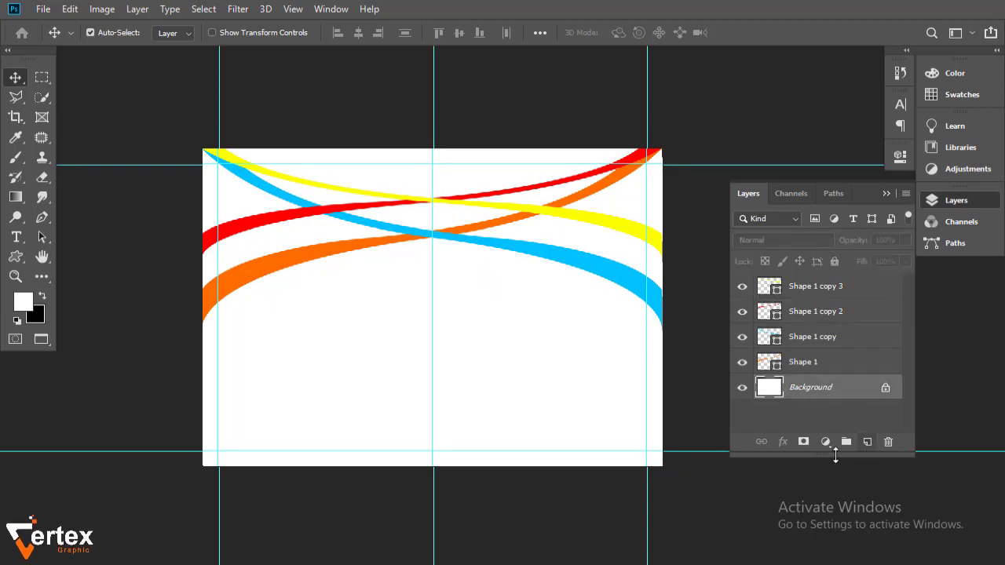
pyautogui.click(827, 449)
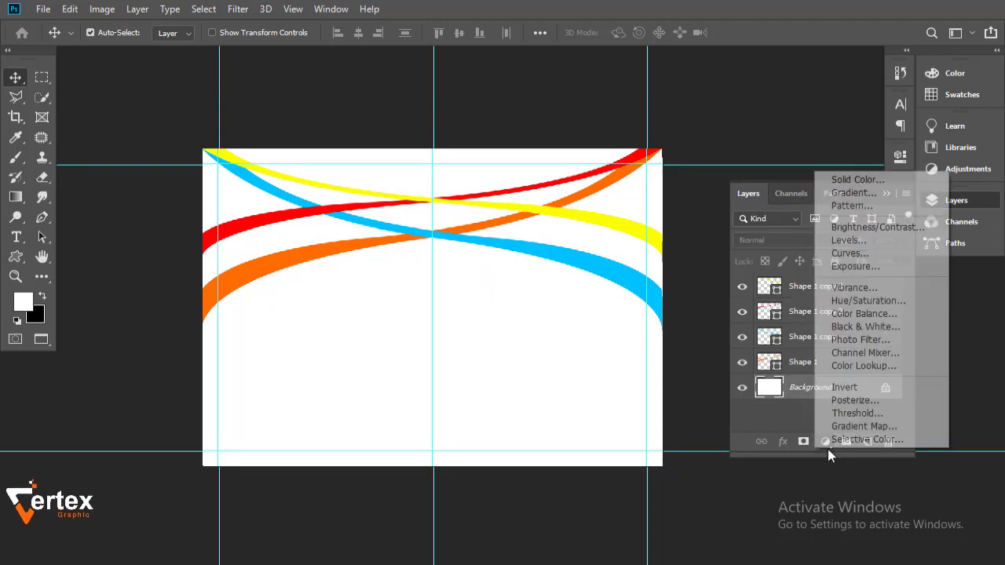
pyautogui.click(861, 182)
pyautogui.write('000000')
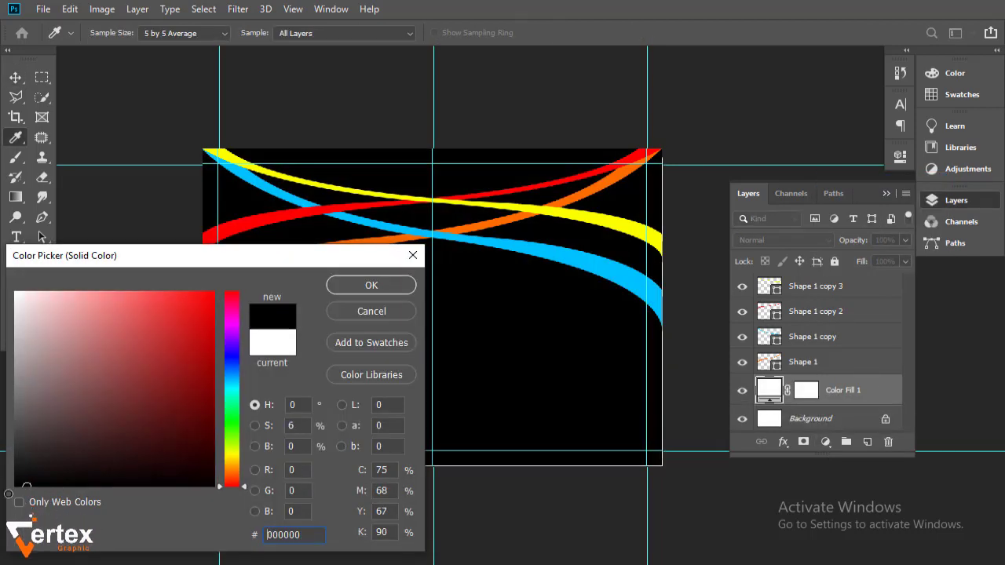
pyautogui.moveTo(3, 481); pyautogui.dragTo(3, 471)
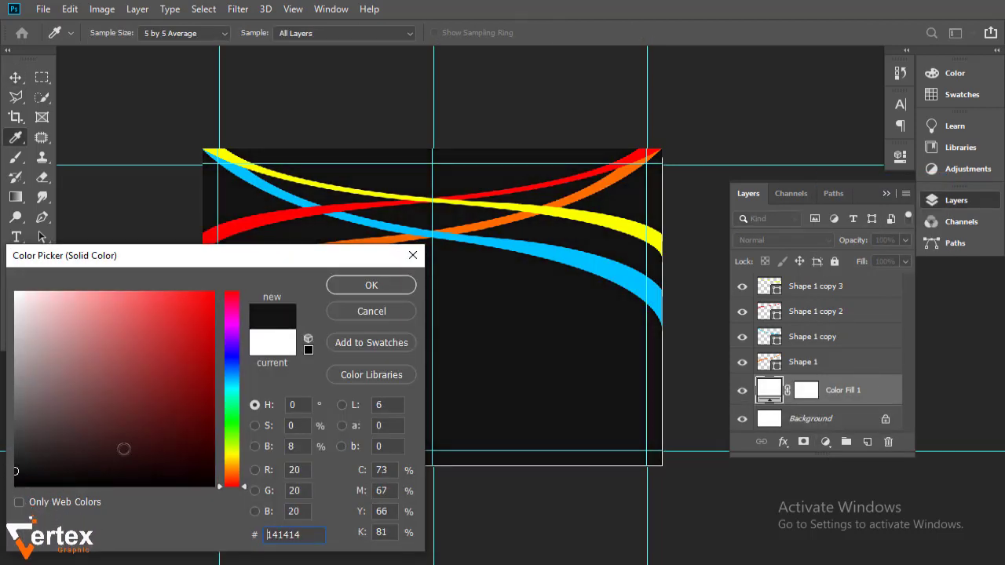
pyautogui.click(385, 287)
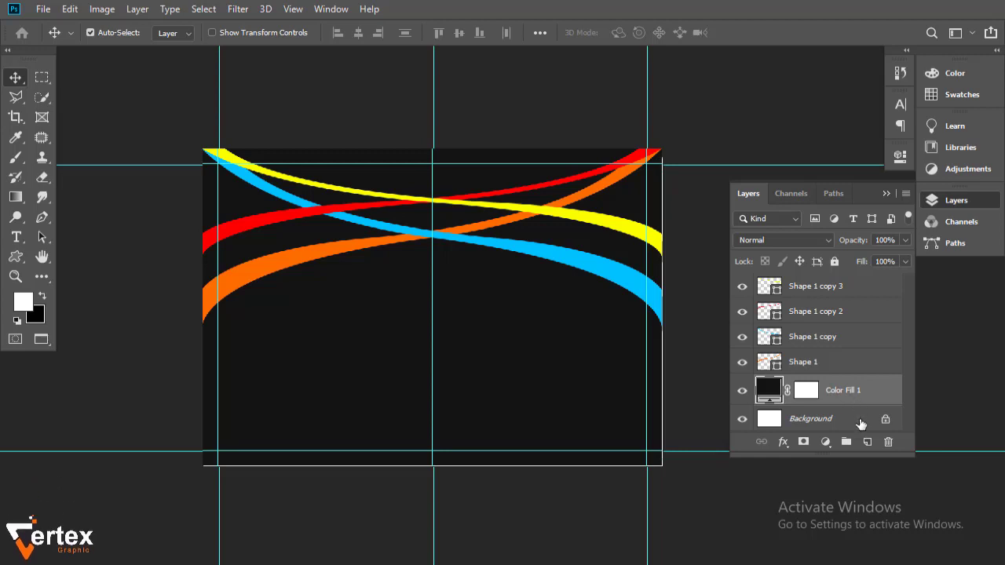
pyautogui.click(867, 443)
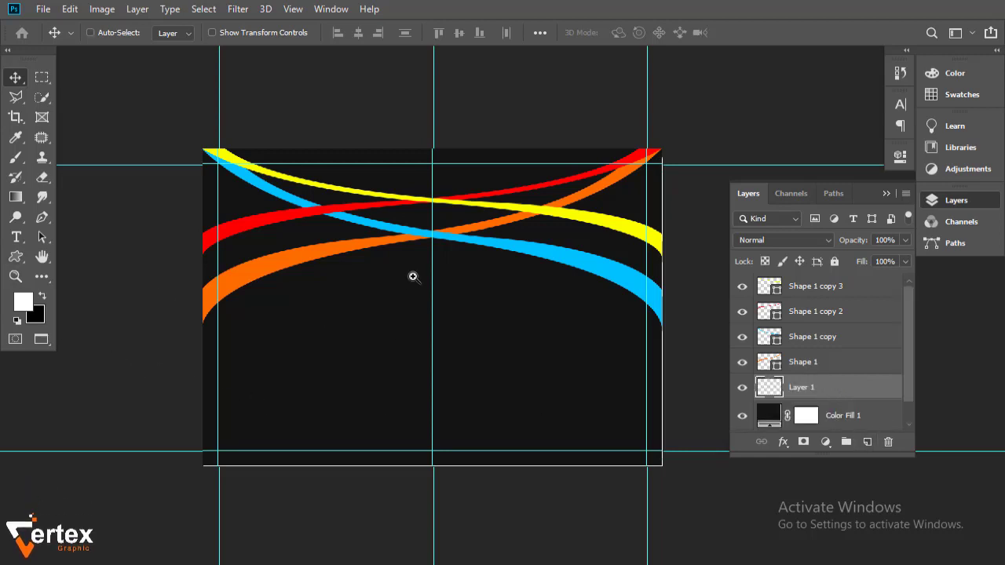
# - Trace a Pen shape along the orange and blue ribbons, closing it below the canvas
pyautogui.moveTo(411, 276); pyautogui.dragTo(464, 301)
pyautogui.hotkey('ctrl', '0')
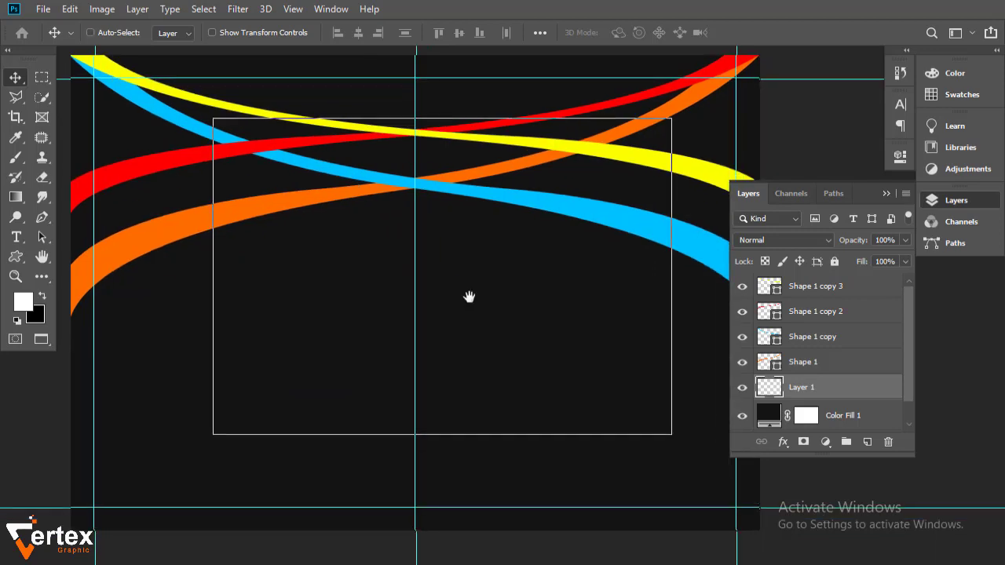
pyautogui.click(42, 220)
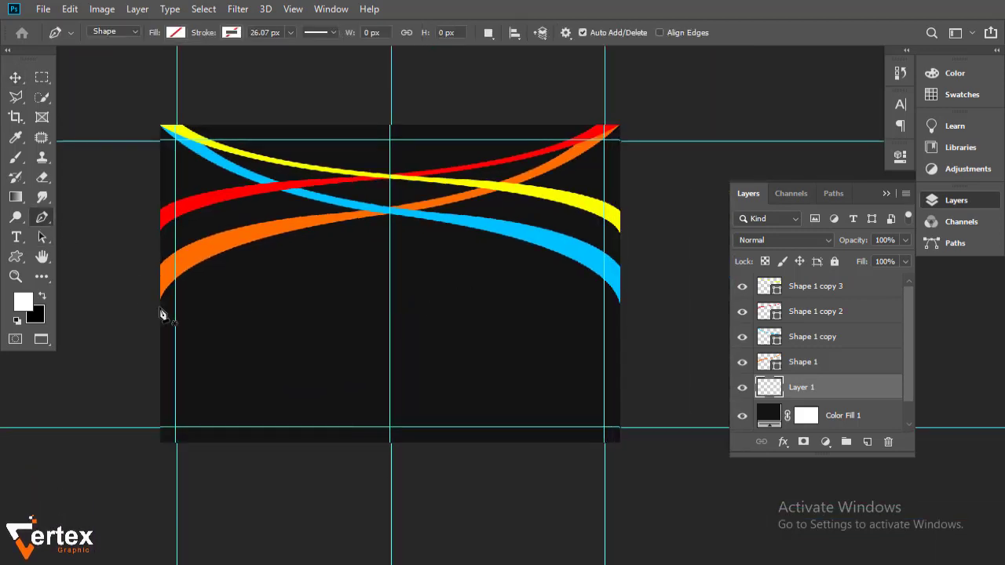
pyautogui.click(146, 292)
pyautogui.moveTo(366, 213); pyautogui.dragTo(557, 196)
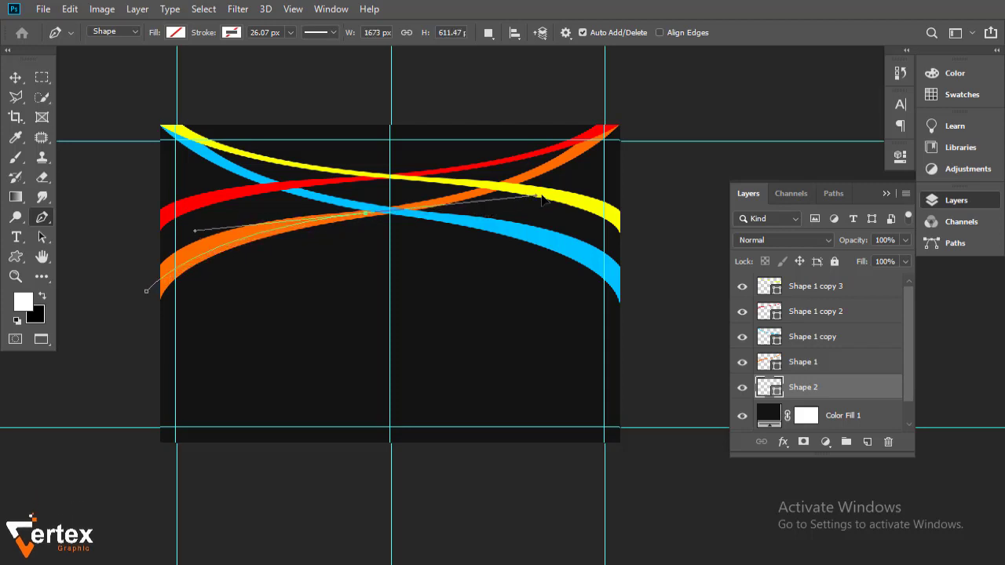
pyautogui.keyDown('alt'); pyautogui.click(367, 214); pyautogui.keyUp('alt')
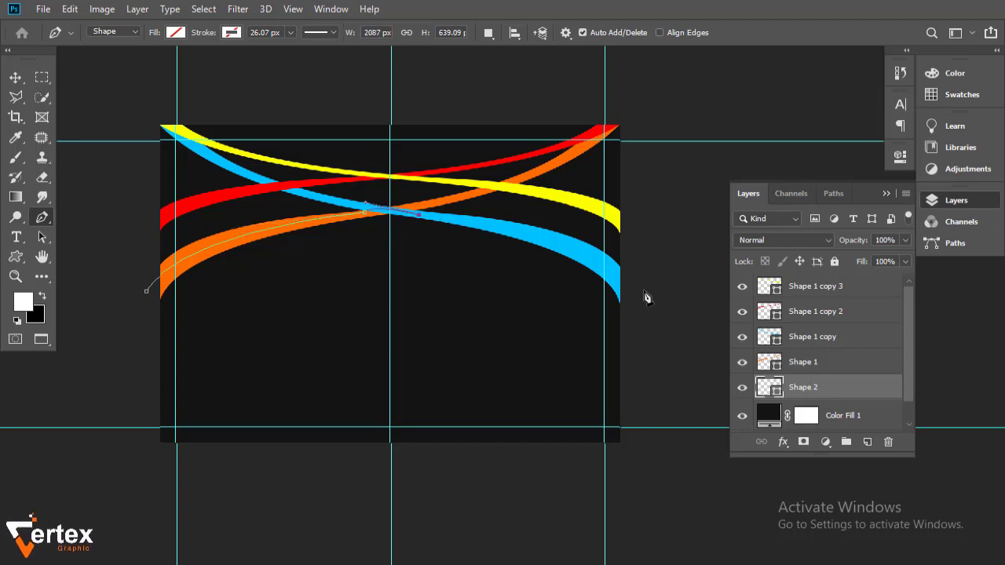
pyautogui.moveTo(643, 295); pyautogui.dragTo(730, 374)
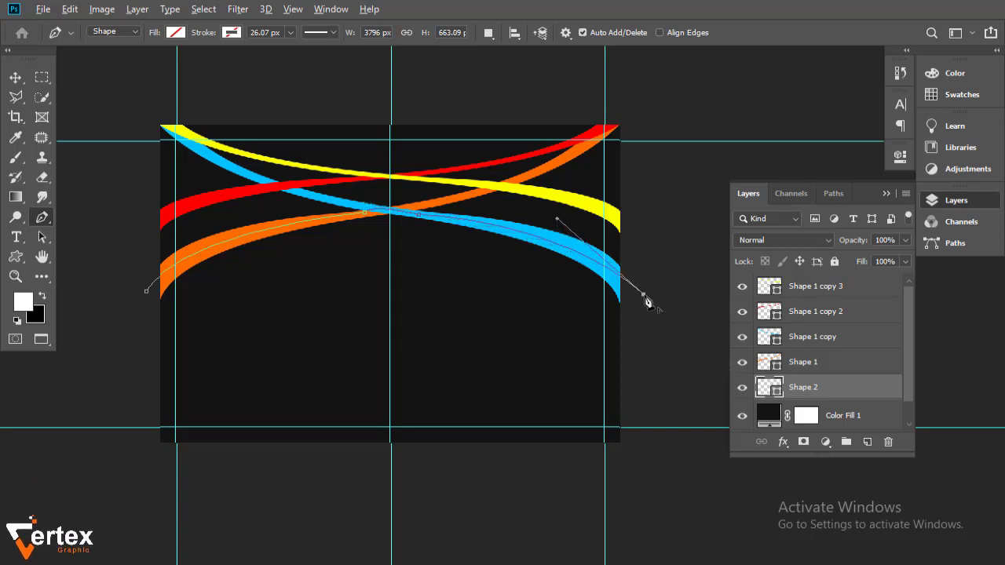
pyautogui.click(651, 486)
pyautogui.click(122, 488)
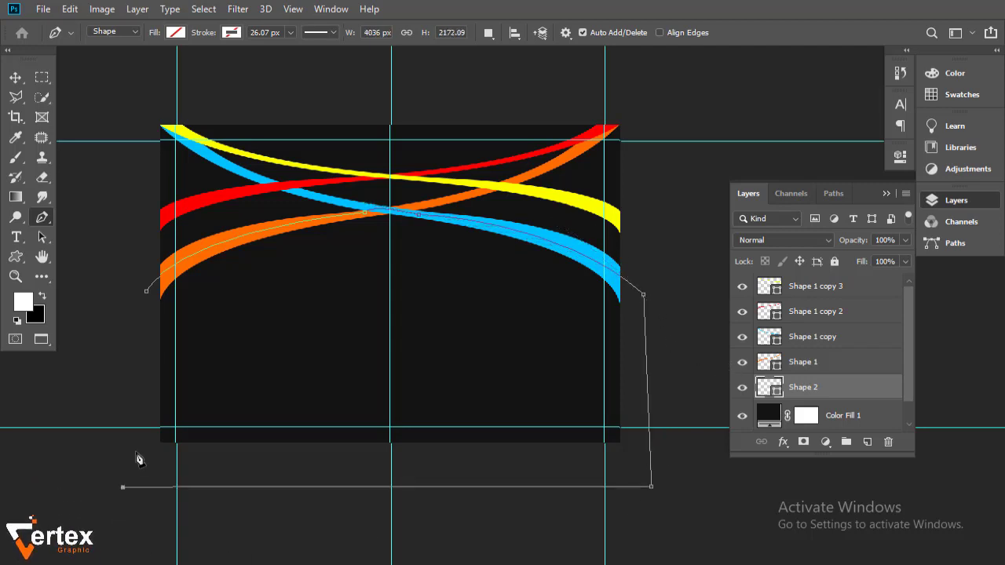
pyautogui.click(148, 293)
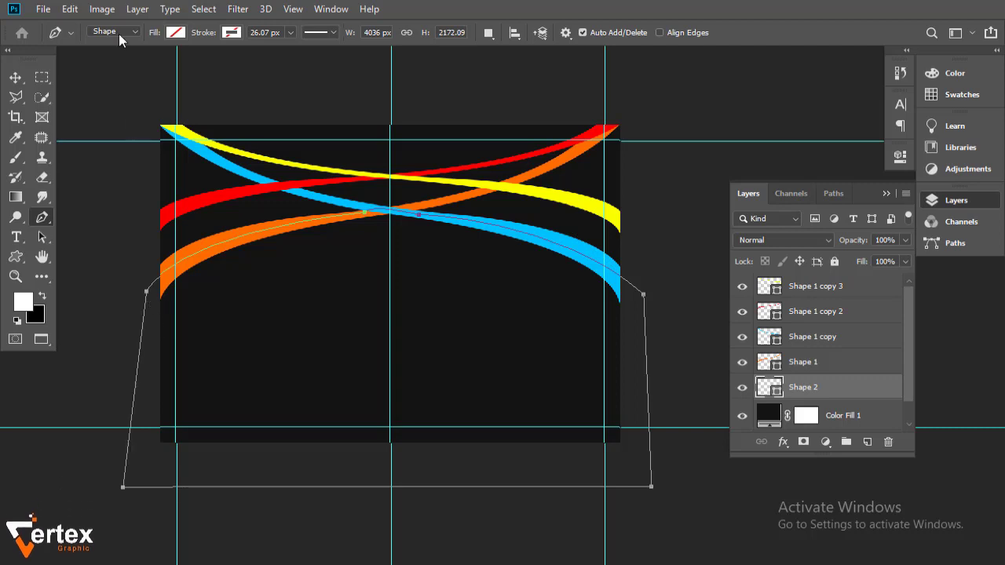
# - Fill the new Shape 2 layer with white and deselect it
pyautogui.click(176, 32)
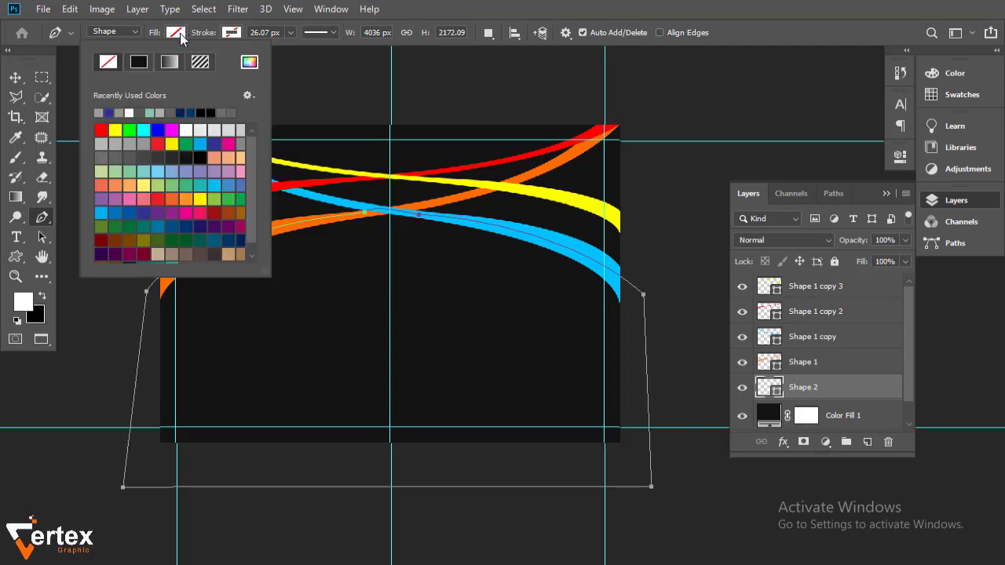
pyautogui.click(130, 112)
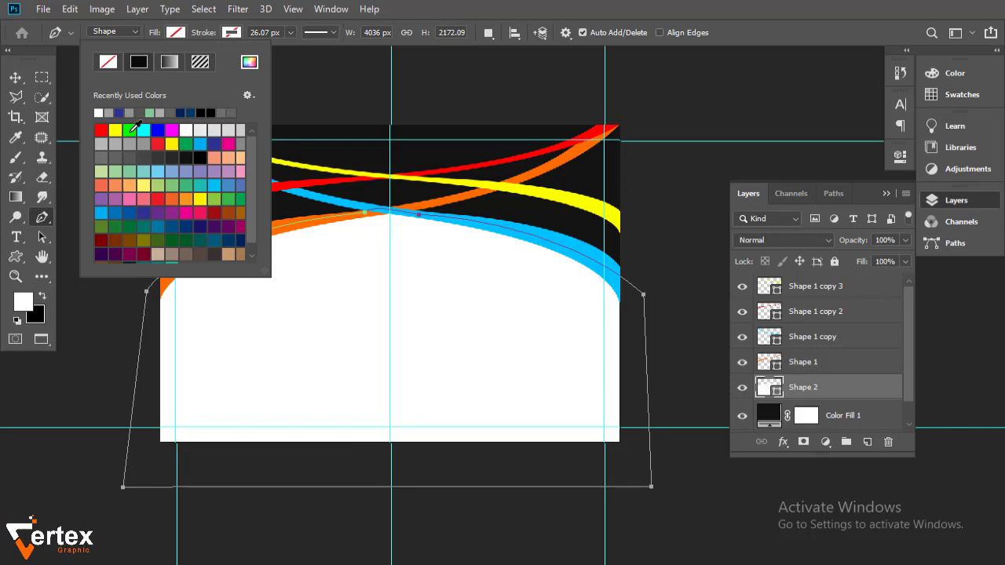
pyautogui.click(16, 78)
pyautogui.click(532, 491)
pyautogui.moveTo(444, 274)
pyautogui.mouseDown()
pyautogui.moveTo(460, 286)
pyautogui.moveTo(497, 283)
pyautogui.moveTo(474, 278)
pyautogui.mouseUp()
pyautogui.keyDown('ctrl'); pyautogui.click(456, 285); pyautogui.keyUp('ctrl')
pyautogui.press('ctrl')
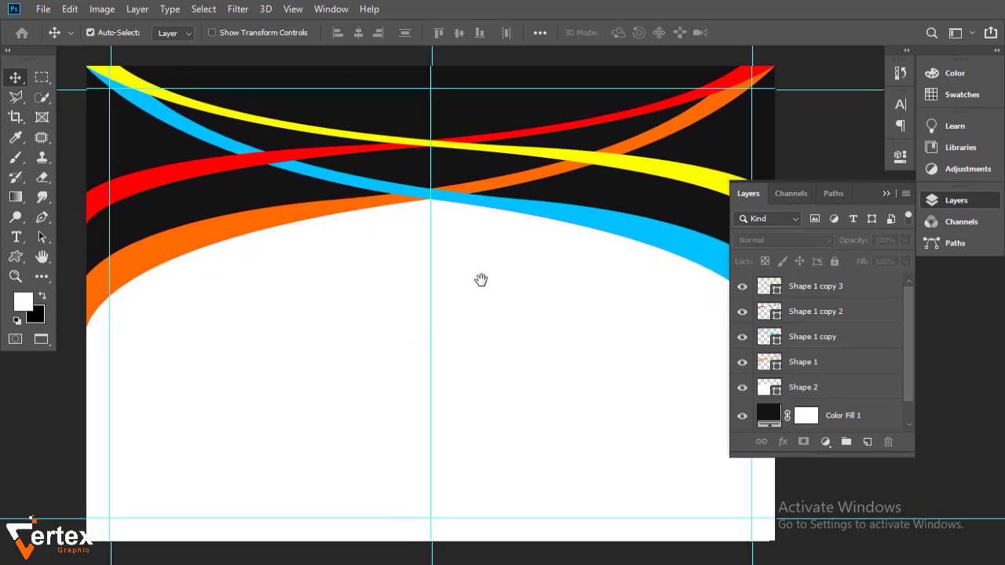
# - Group the four ribbon layers, Shape 1 through Shape 1 copy 3, into a group named 'shape'
pyautogui.click(811, 387)
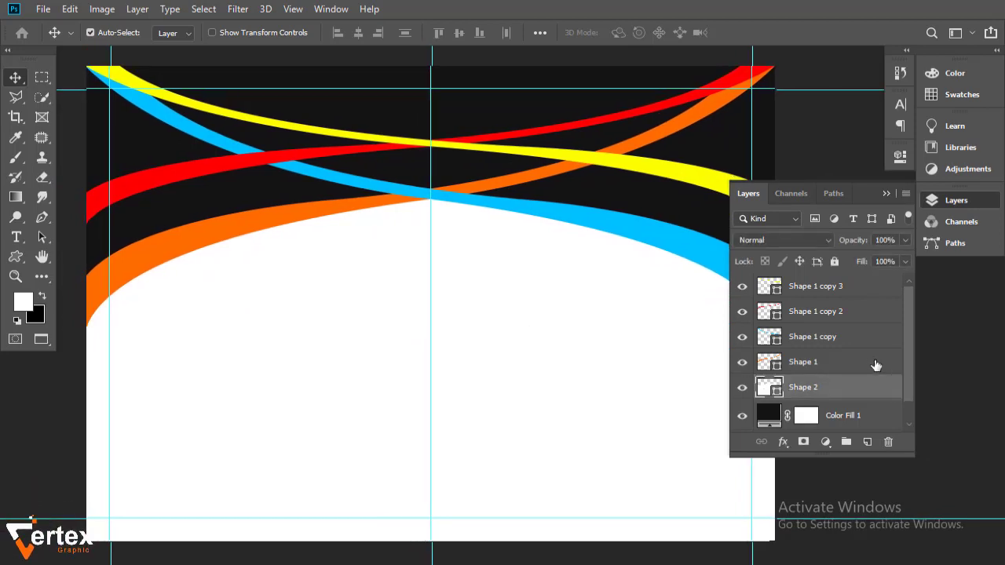
pyautogui.click(901, 366)
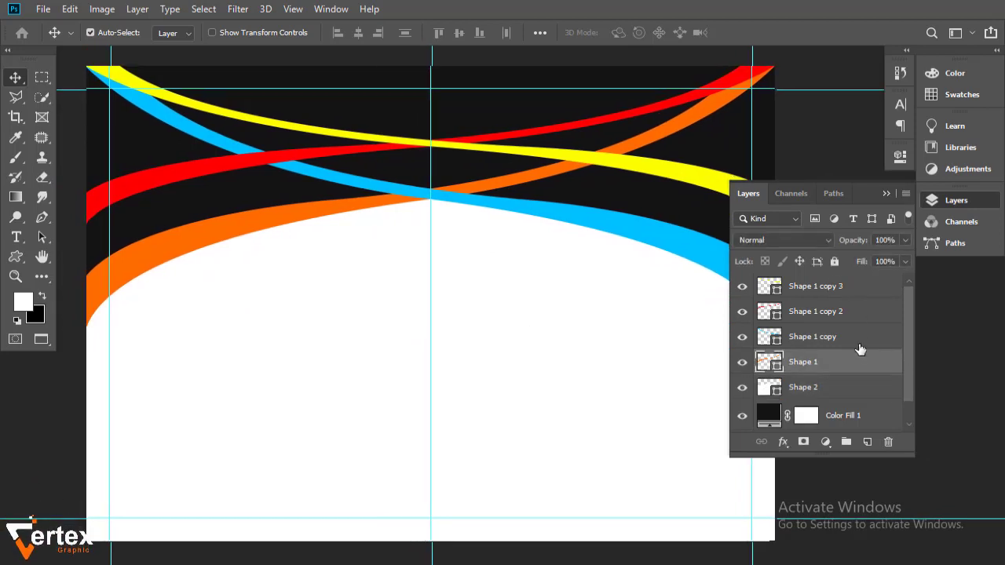
pyautogui.hotkey('shift', 'alt', ']')
pyautogui.hotkey('shift', 'alt', ']')
pyautogui.hotkey('shift', 'alt', ']')
pyautogui.hotkey('ctrl', 'g')
pyautogui.write('shape')
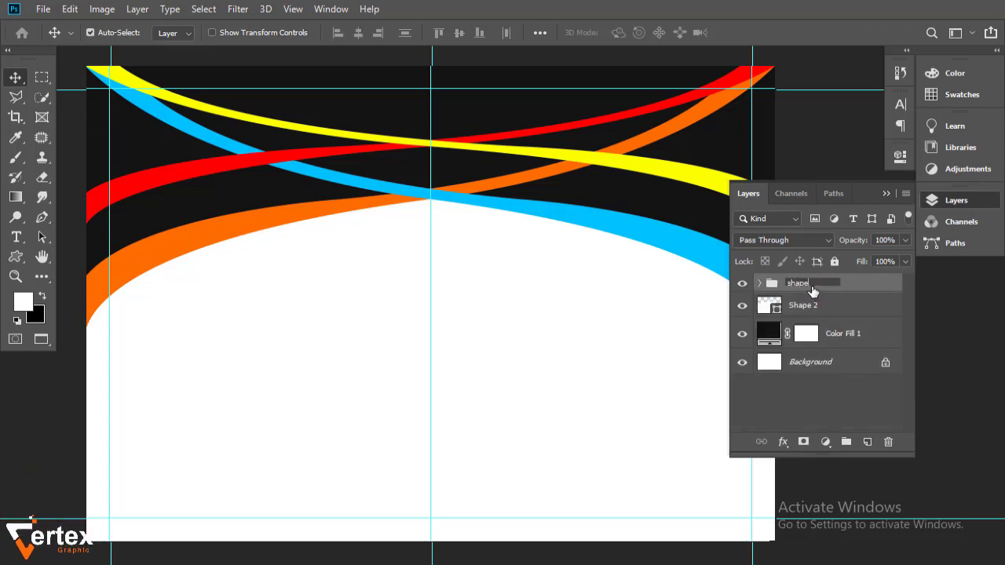
pyautogui.press('Return')
# - Lock the white Shape 2 layer, then zoom in one step and clear the selection
pyautogui.click(846, 305)
pyautogui.click(834, 261)
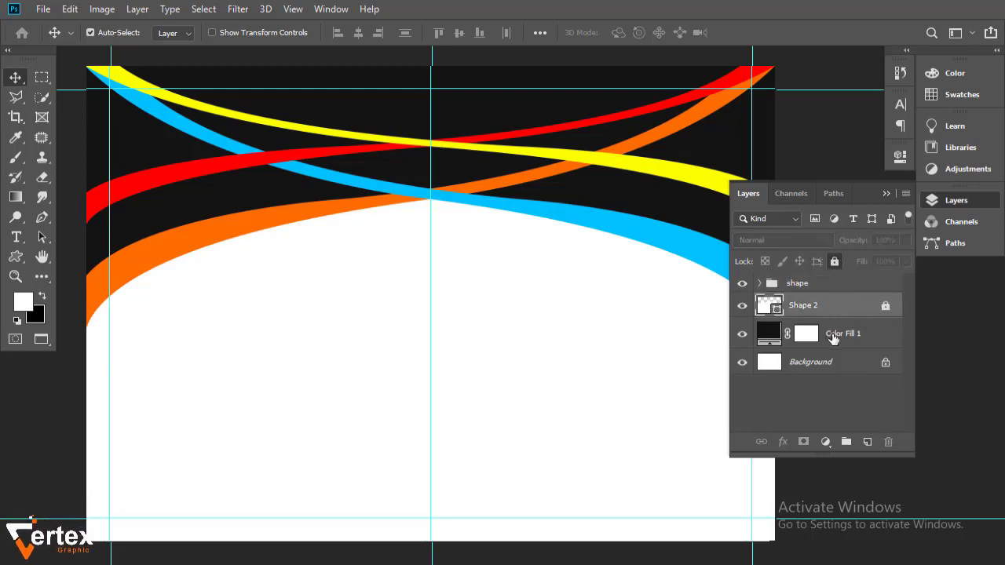
pyautogui.click(797, 283)
pyautogui.scroll(-1, 395, 301)
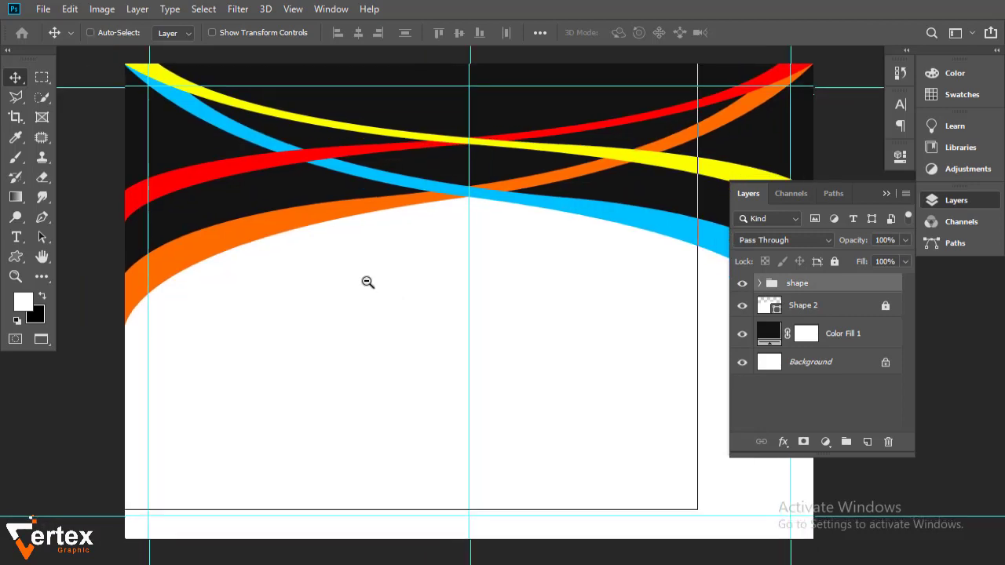
pyautogui.scroll(-3, 366, 283)
pyautogui.hotkey('ctrl', '+')
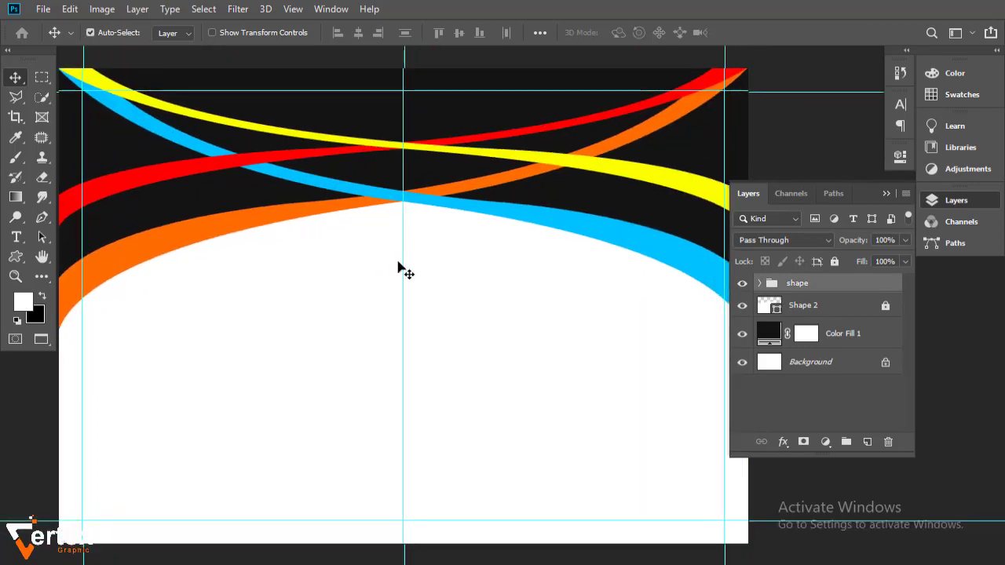
pyautogui.click(40, 404)
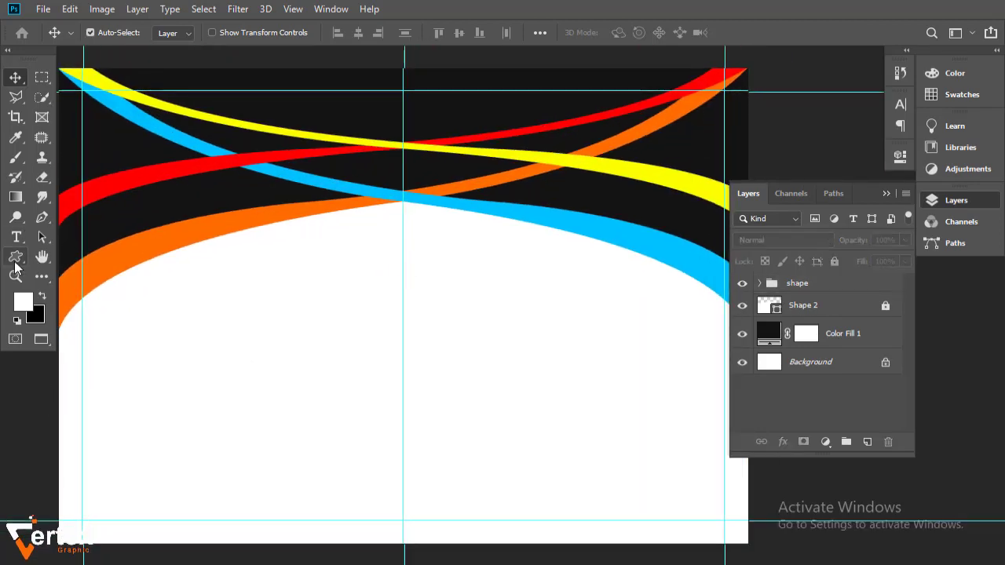
# - Draw a circle with the Ellipse tool where the ribbons cross and fill it grey
pyautogui.rightClick(15, 259)
pyautogui.click(100, 294)
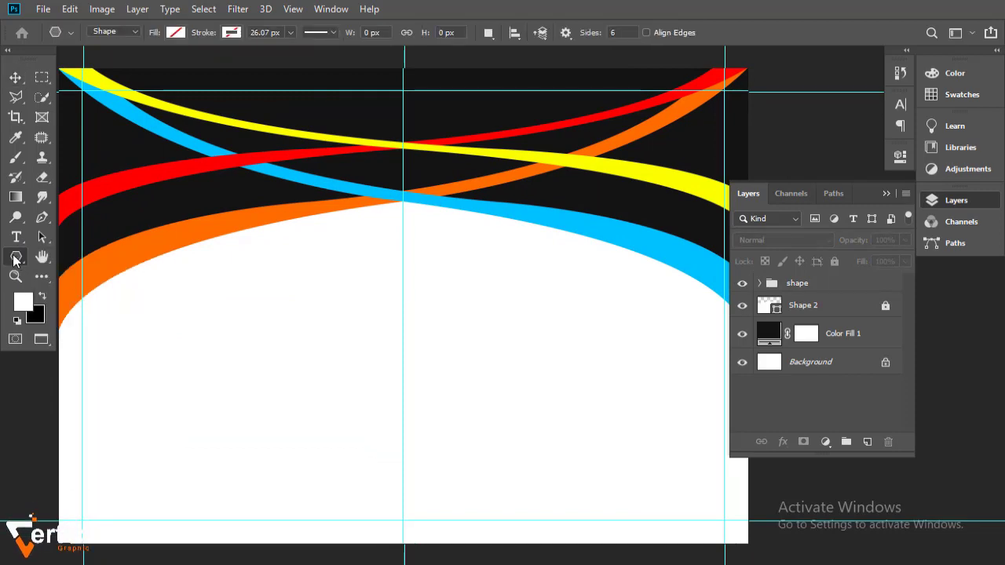
pyautogui.rightClick(15, 256)
pyautogui.click(74, 287)
pyautogui.moveTo(389, 168)
pyautogui.mouseDown()
pyautogui.moveTo(536, 331)
pyautogui.moveTo(509, 284)
pyautogui.mouseUp()
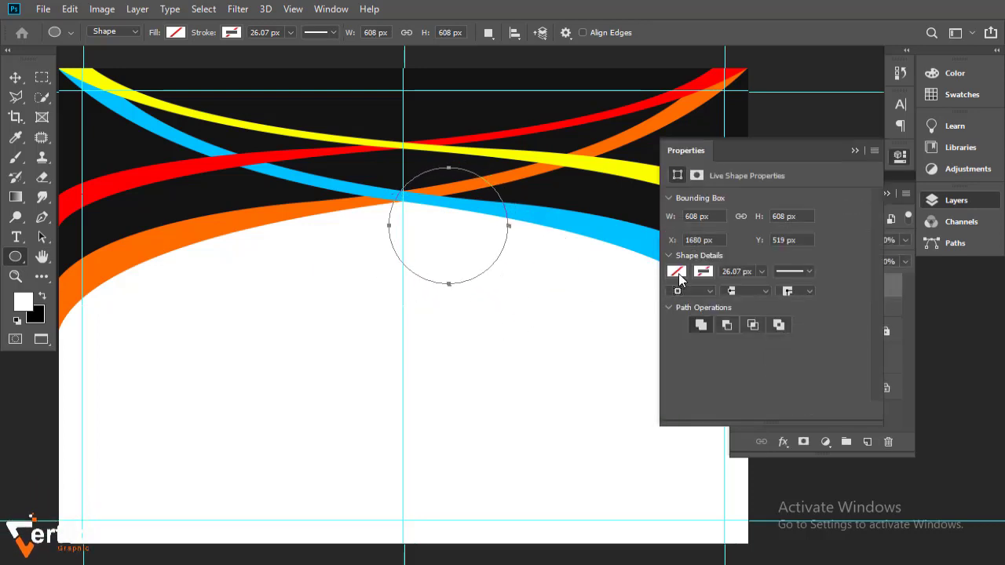
pyautogui.click(677, 272)
pyautogui.click(709, 351)
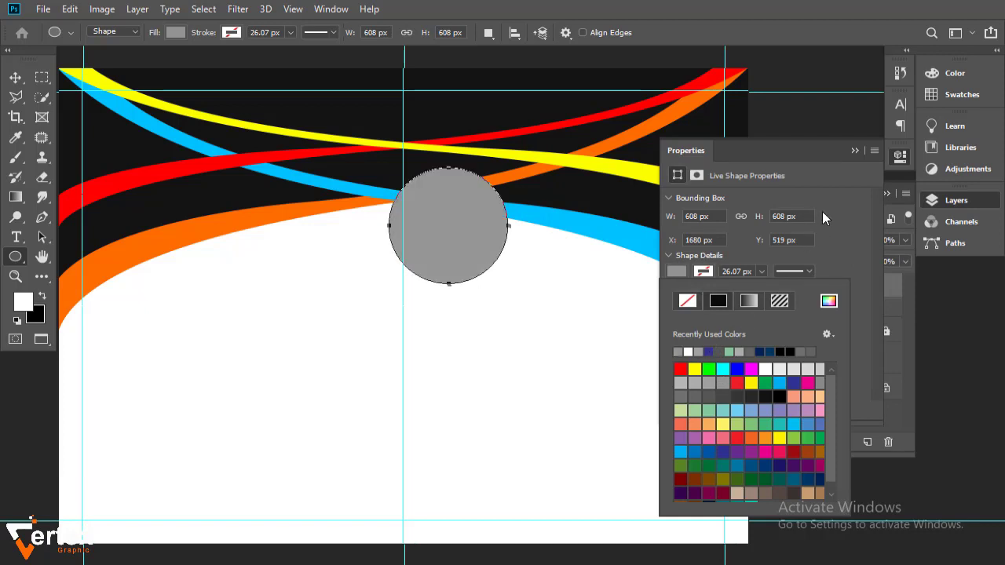
pyautogui.click(855, 150)
# - Move the grey circle onto the vertical centre guide, straddling the white curve's top edge
pyautogui.click(15, 77)
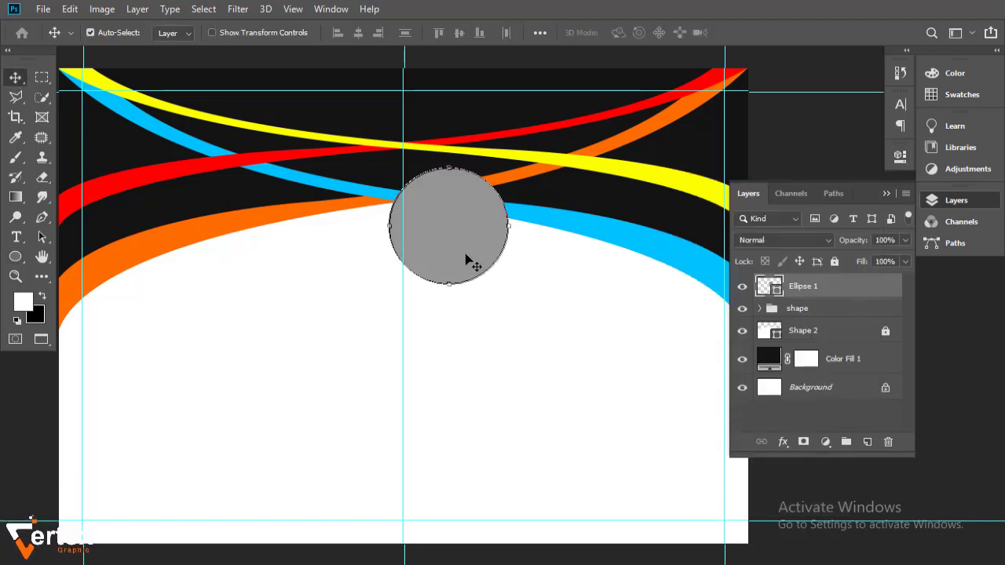
pyautogui.moveTo(469, 262); pyautogui.dragTo(487, 247)
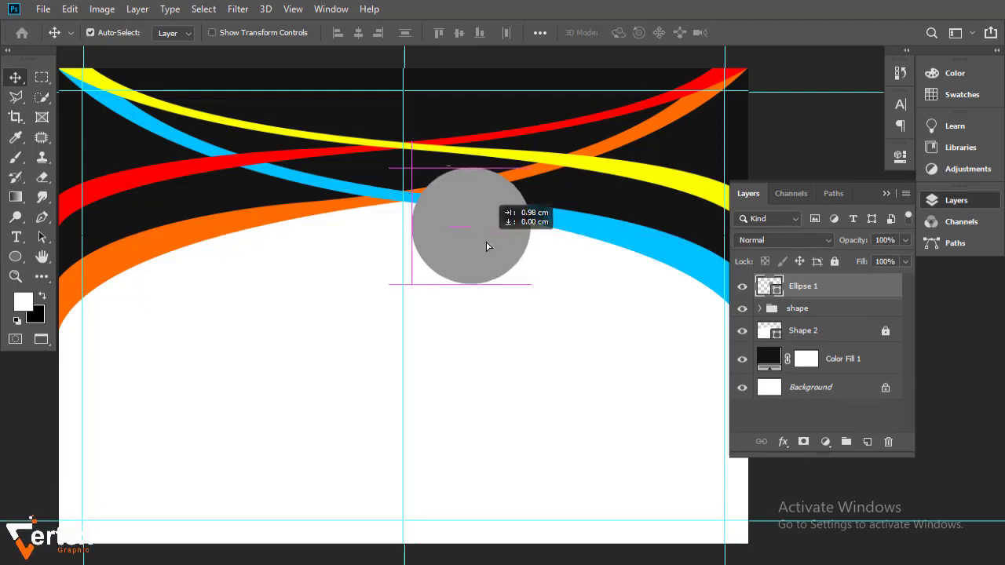
pyautogui.moveTo(486, 242); pyautogui.dragTo(480, 244)
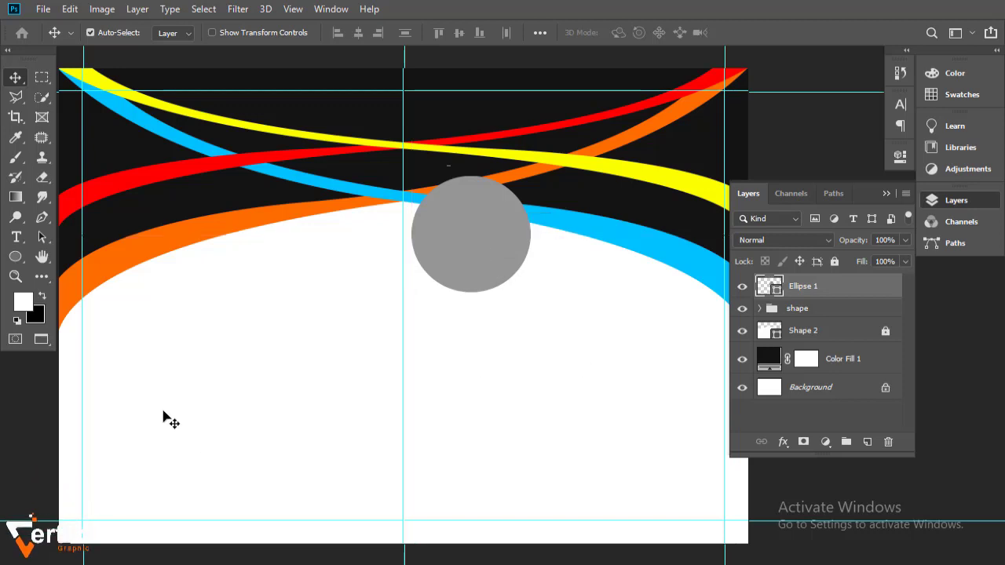
pyautogui.hotkey('ctrl', 't')
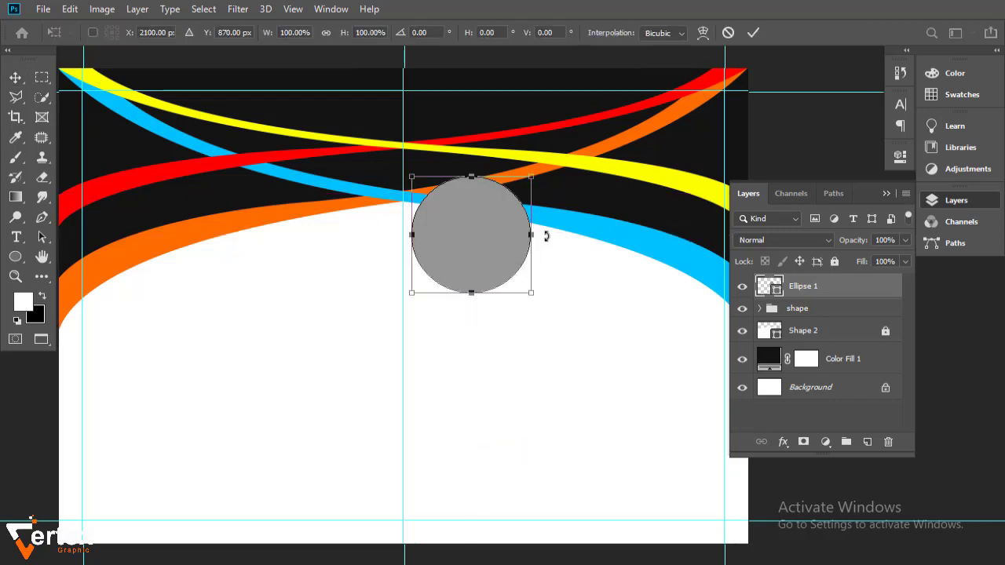
# - Narrow the circle into an oval, duplicate it, and fill the copy with pinkish-grey #a48484
pyautogui.moveTo(536, 231); pyautogui.dragTo(518, 232)
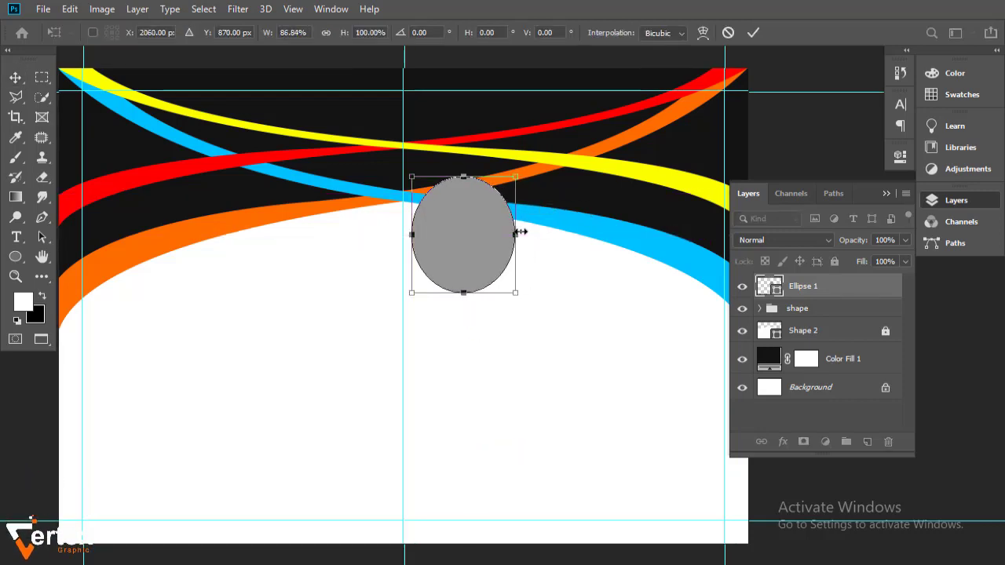
pyautogui.press('Return')
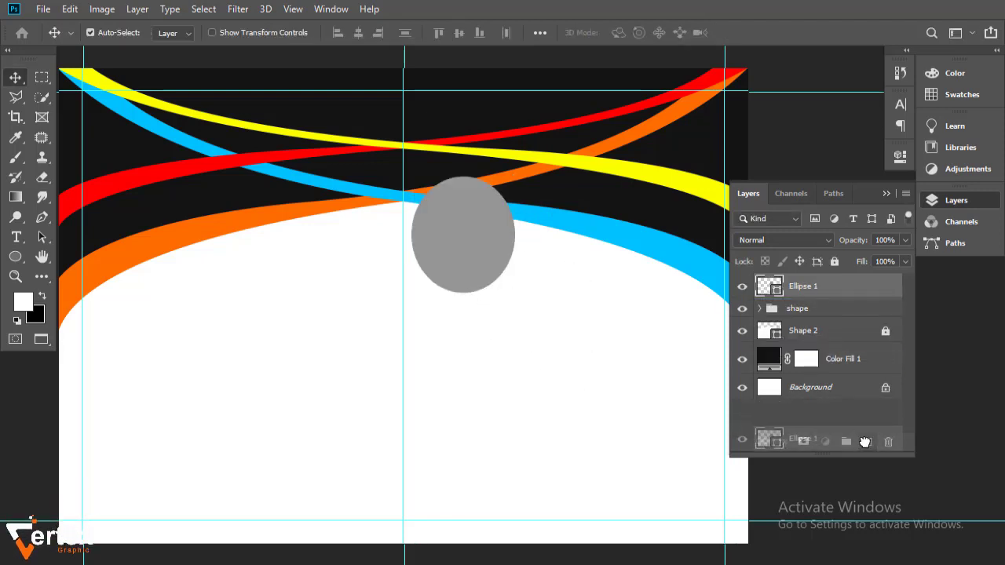
pyautogui.moveTo(846, 293); pyautogui.dragTo(867, 441)
pyautogui.doubleClick(768, 286)
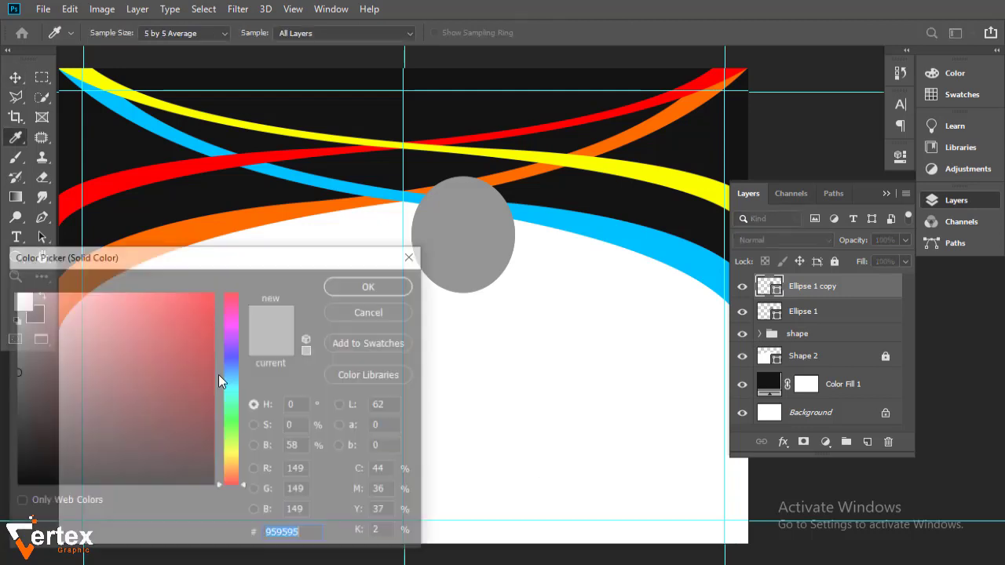
pyautogui.click(52, 362)
pyautogui.click(371, 285)
# - Scale the pinkish-grey copy down to 91%, leaving a grey rim around it
pyautogui.press('v')
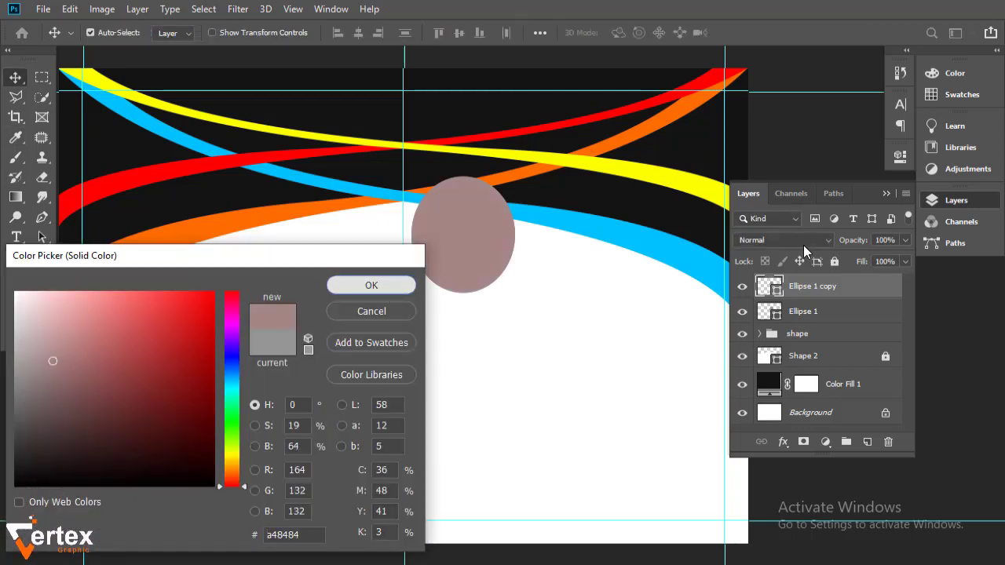
pyautogui.hotkey('ctrl', 't')
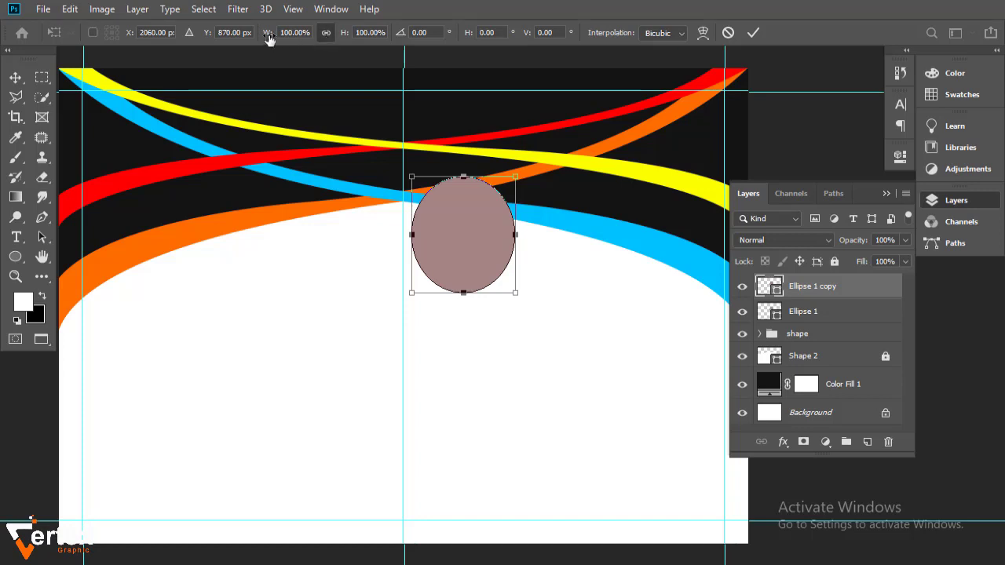
pyautogui.moveTo(269, 39); pyautogui.dragTo(261, 39)
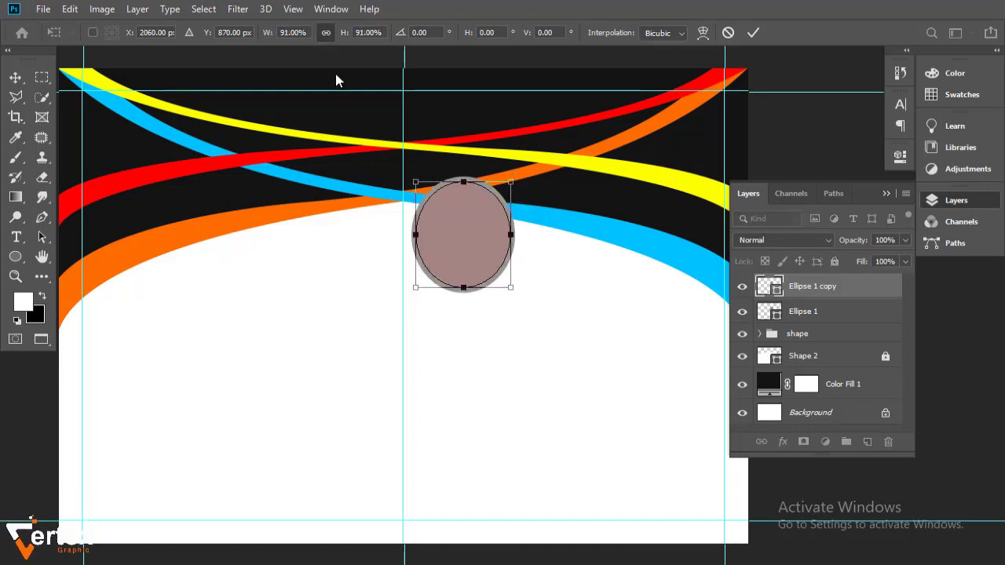
pyautogui.press('Return')
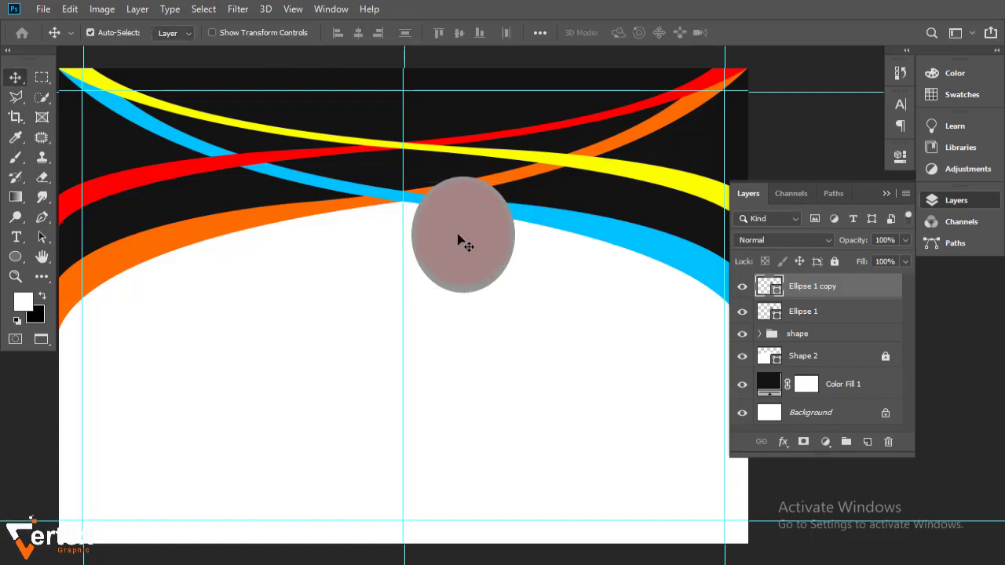
pyautogui.click(45, 9)
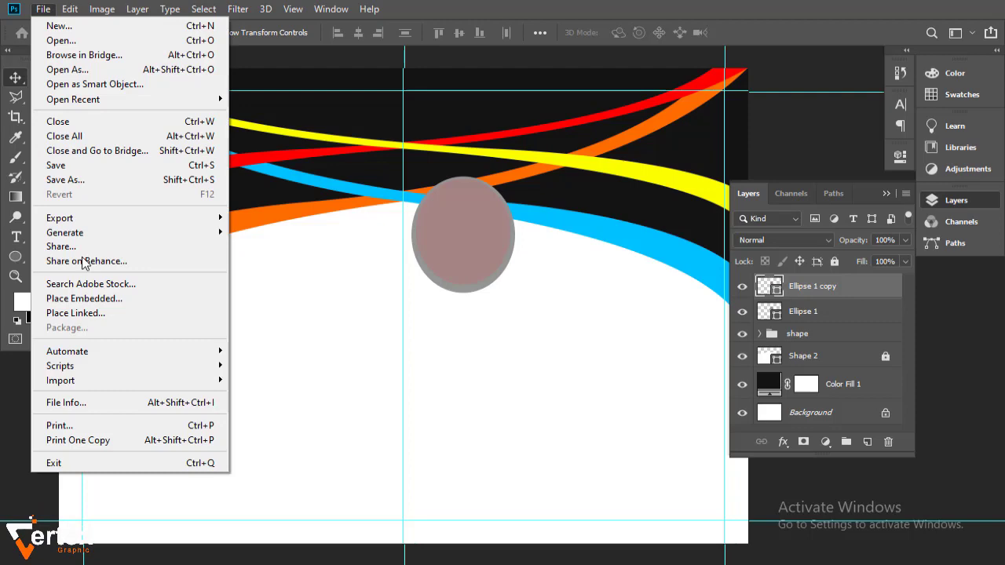
# - Place the woman-at-laptop photo as linked and clip it into the inner oval
pyautogui.click(82, 310)
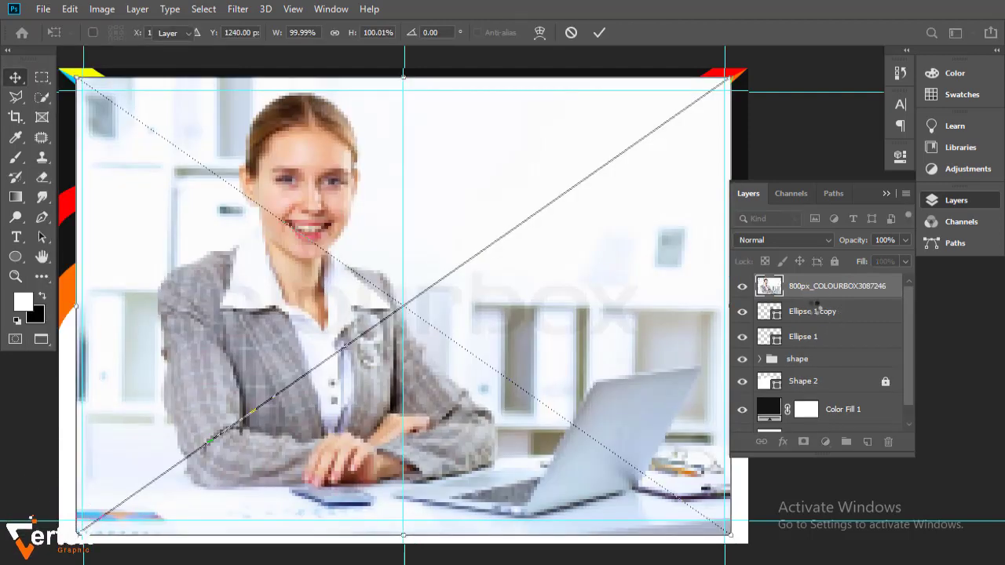
pyautogui.press('Return')
pyautogui.hotkey('ctrl', 'alt', 'g')
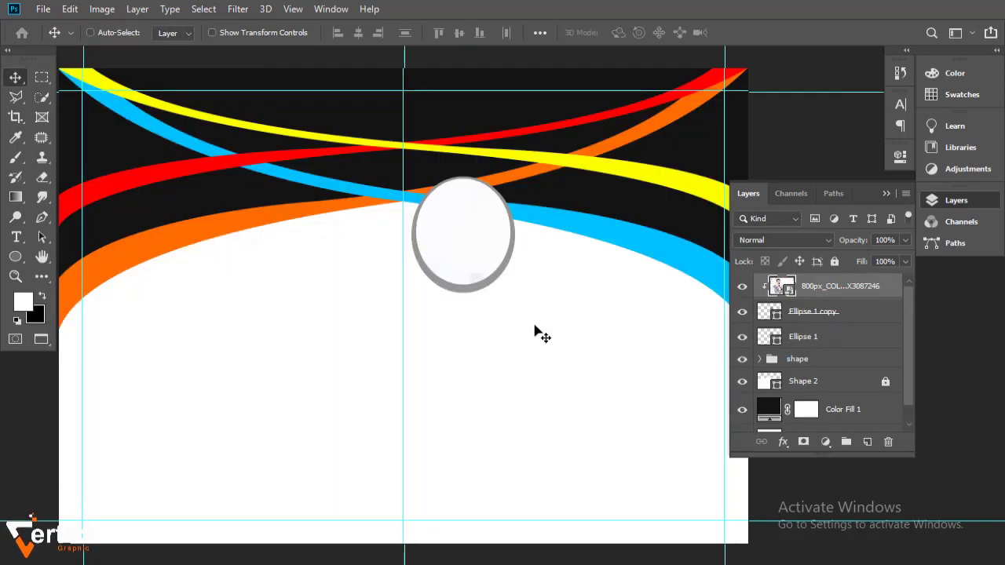
pyautogui.keyDown('ctrl'); pyautogui.keyDown('alt'); pyautogui.click(523, 320); pyautogui.keyUp('alt'); pyautogui.keyUp('ctrl')
pyautogui.press('ctrl')
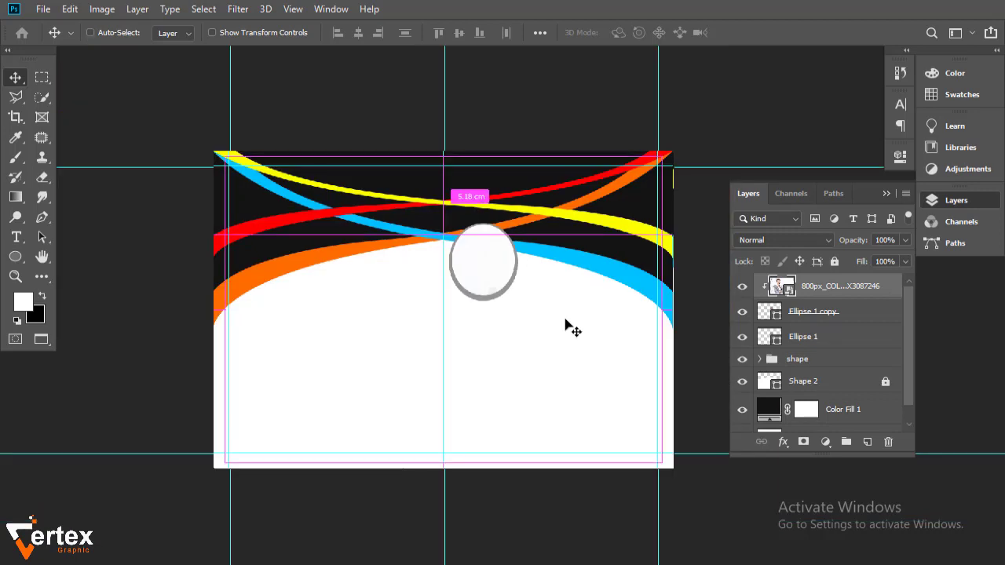
# - Convert the photo to a Smart Object and scale and move it to fit the oval
pyautogui.rightClick(872, 288)
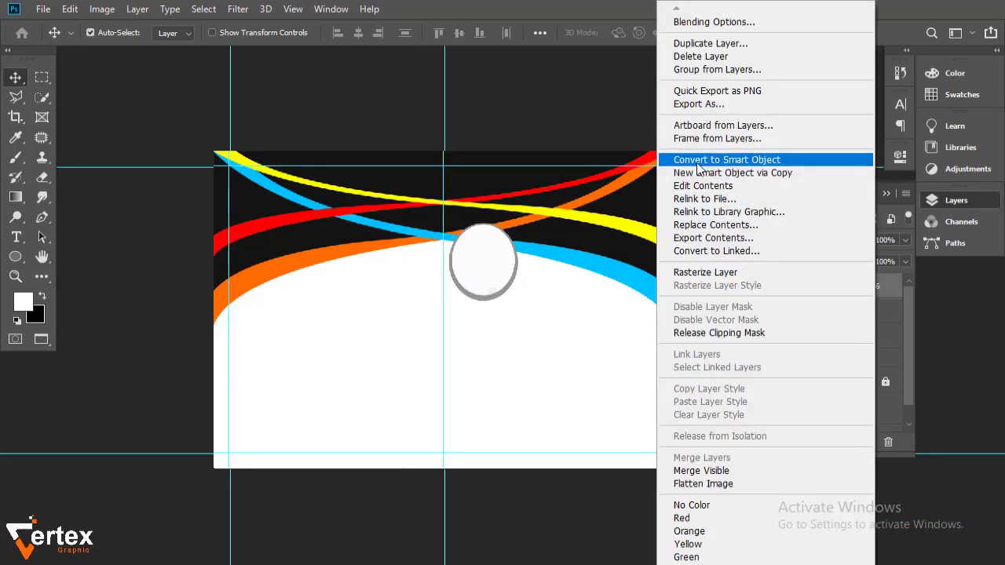
pyautogui.click(697, 162)
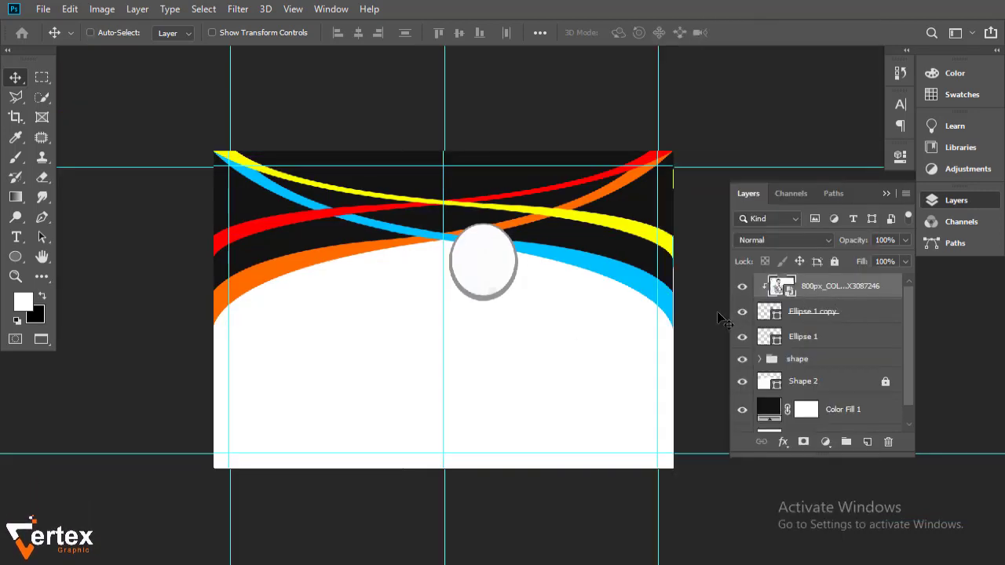
pyautogui.hotkey('ctrl', 't')
pyautogui.moveTo(672, 153)
pyautogui.mouseDown()
pyautogui.moveTo(434, 326)
pyautogui.moveTo(607, 236)
pyautogui.mouseUp()
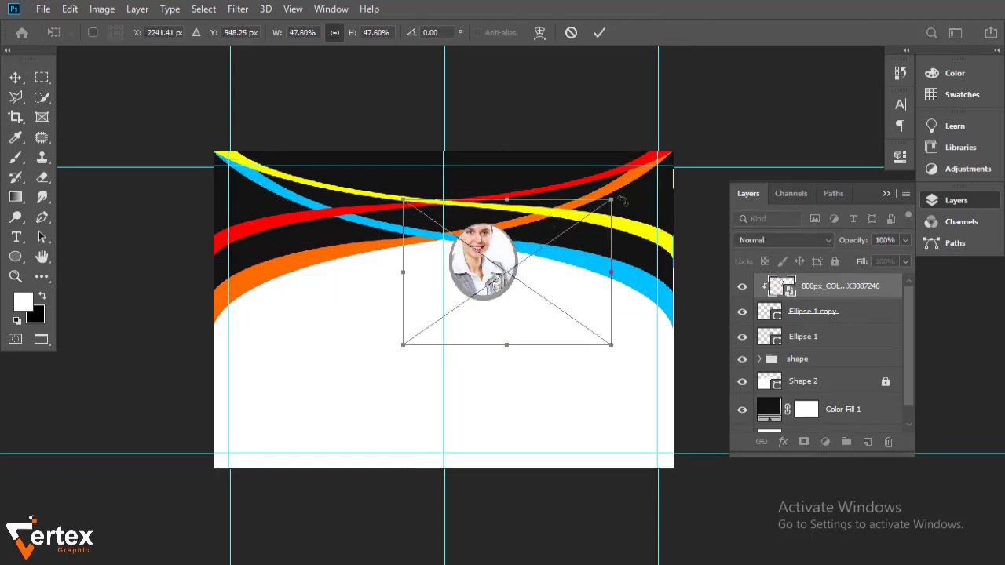
pyautogui.moveTo(611, 200); pyautogui.dragTo(496, 283)
pyautogui.moveTo(467, 327)
pyautogui.mouseDown()
pyautogui.moveTo(506, 267)
pyautogui.moveTo(552, 303)
pyautogui.mouseUp()
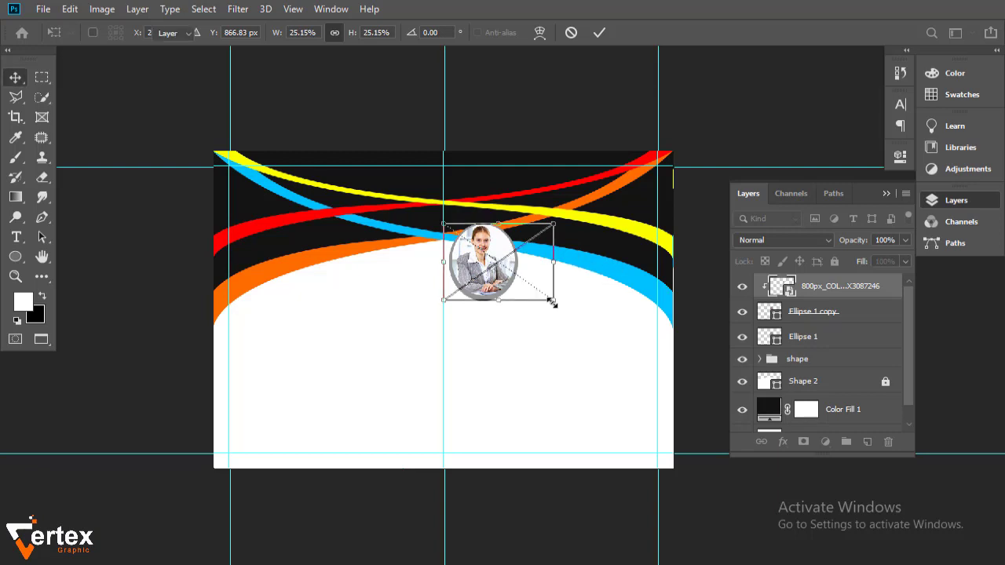
pyautogui.press('Return')
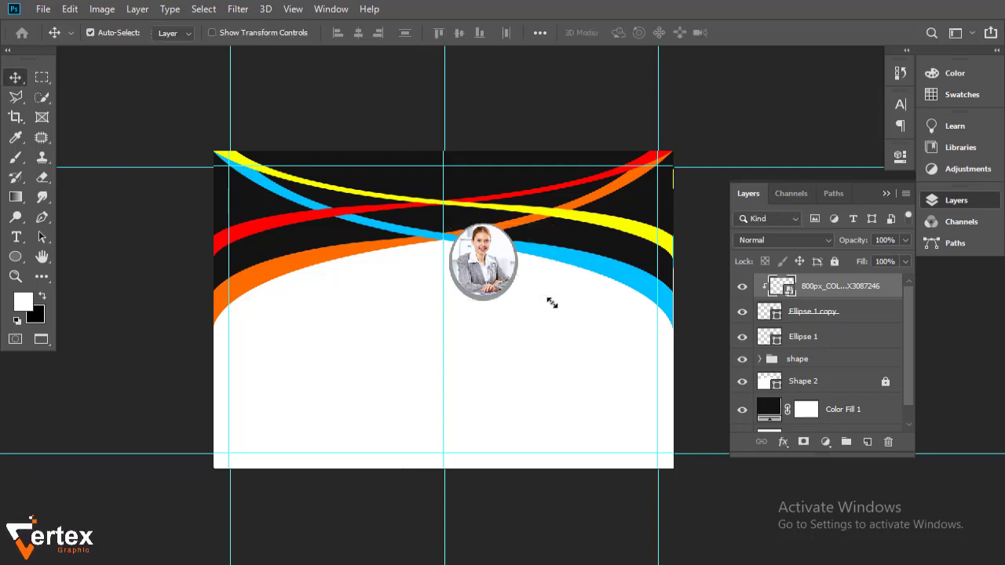
# - Set the outer Ellipse 1 ring to cyan #00c0ff, sampled from the blue ribbon
pyautogui.scroll(2, 501, 271)
pyautogui.scroll(2, 501, 272)
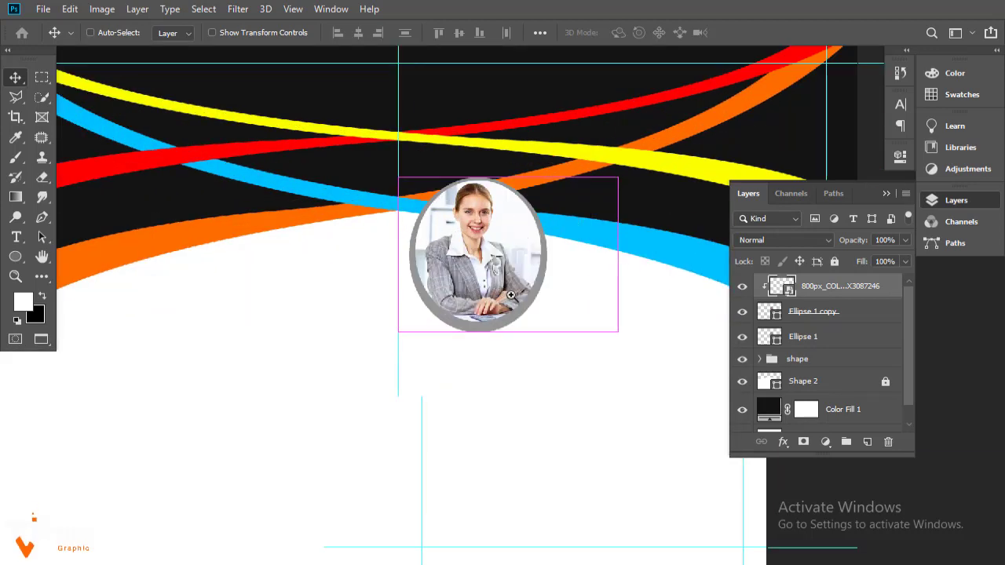
pyautogui.scroll(2, 506, 270)
pyautogui.scroll(2, 507, 269)
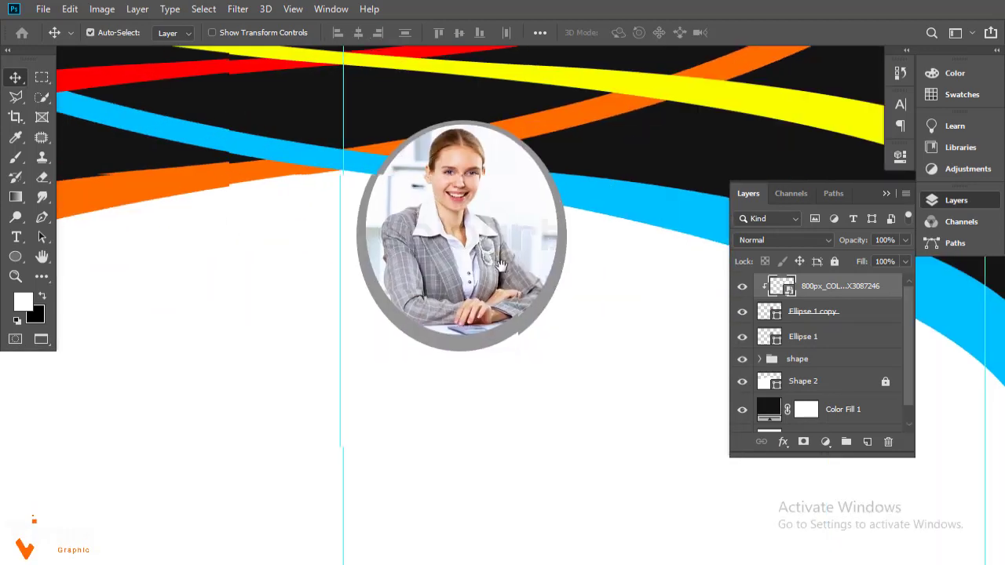
pyautogui.click(493, 346)
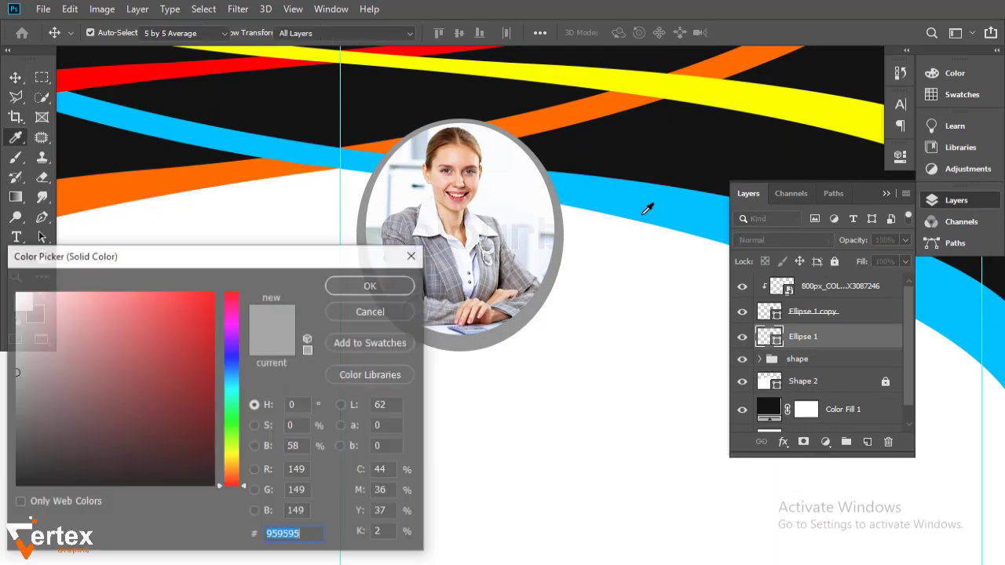
pyautogui.click(635, 228)
pyautogui.click(389, 284)
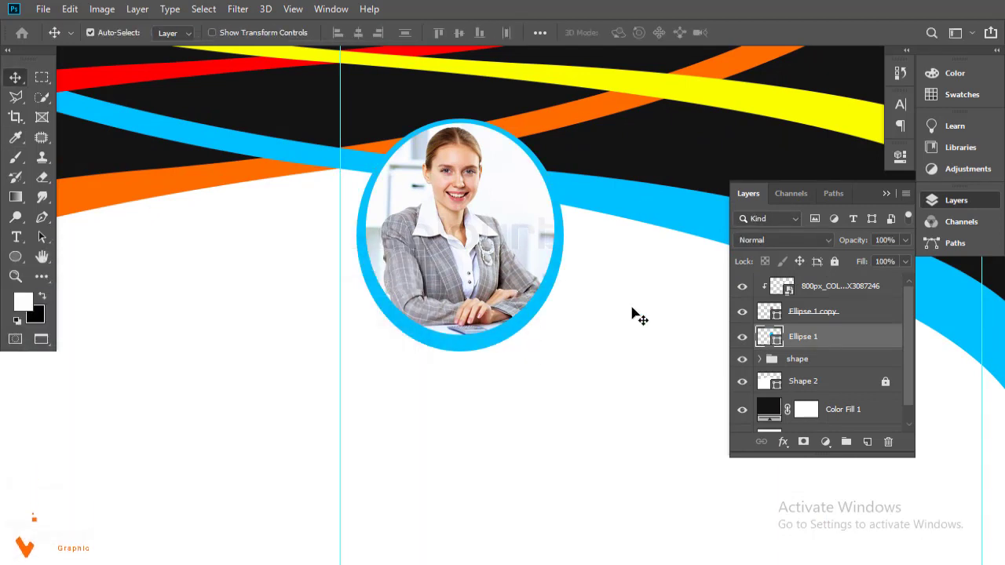
pyautogui.click(806, 313)
pyautogui.click(742, 311)
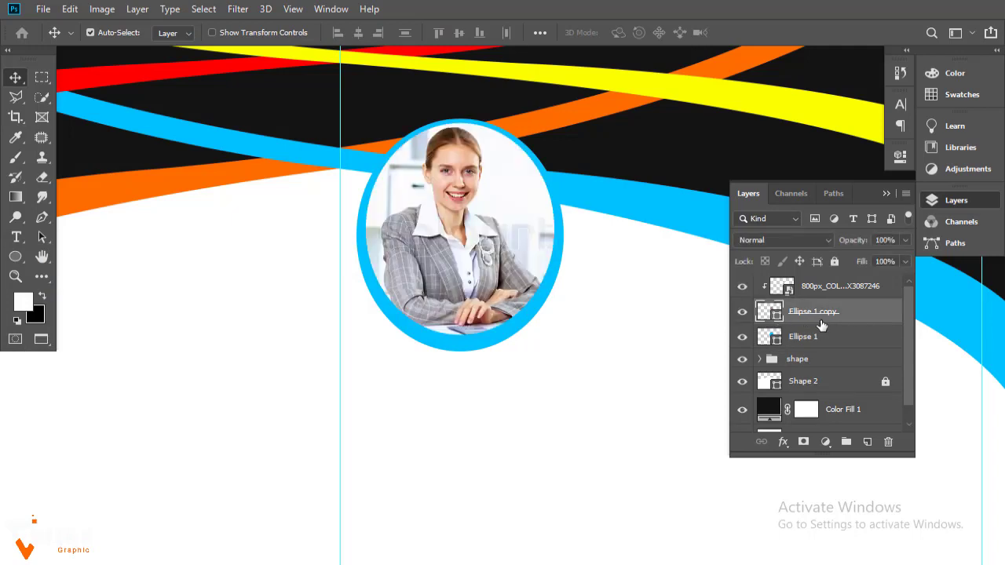
# - Give the inner oval a Smooth Inner Bevel with 53% depth and 4 px size
pyautogui.doubleClick(856, 319)
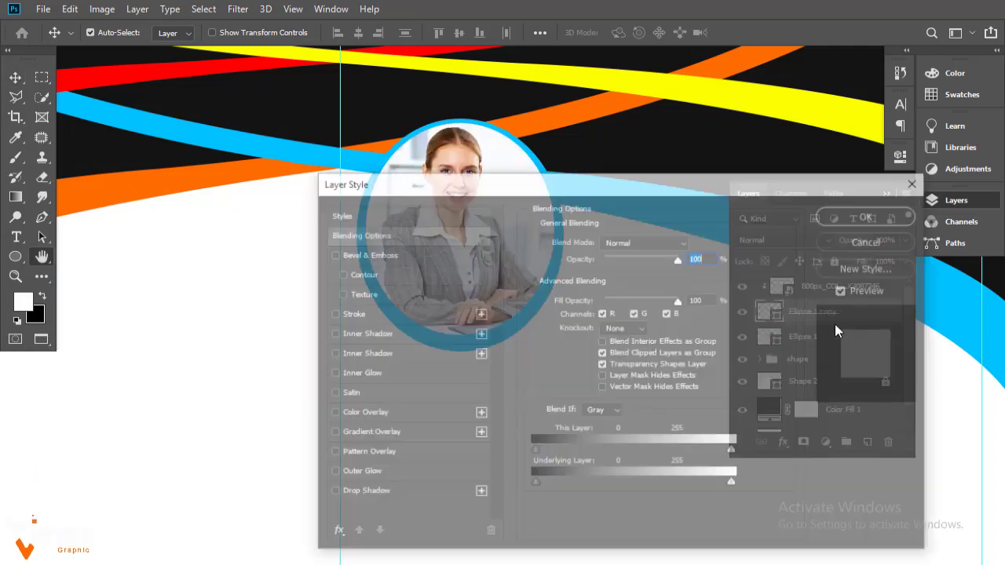
pyautogui.click(376, 260)
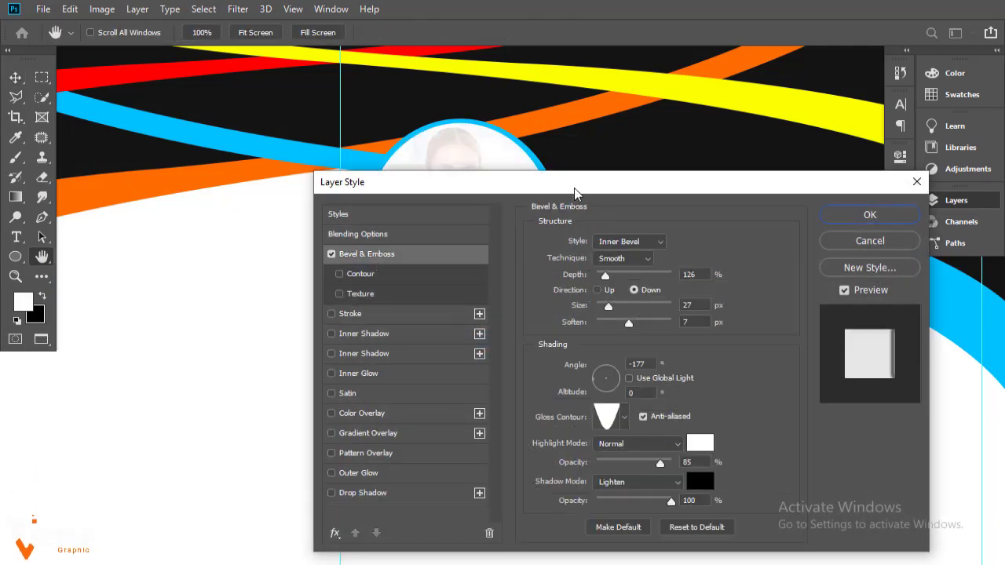
pyautogui.moveTo(575, 191)
pyautogui.mouseDown()
pyautogui.moveTo(641, 383)
pyautogui.moveTo(209, 179)
pyautogui.mouseUp()
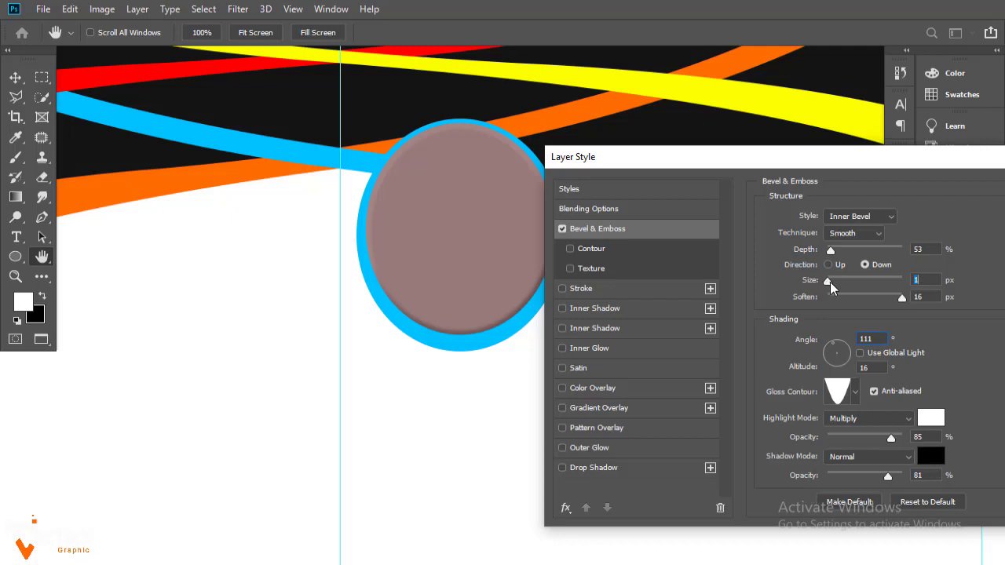
pyautogui.moveTo(899, 299); pyautogui.dragTo(890, 300)
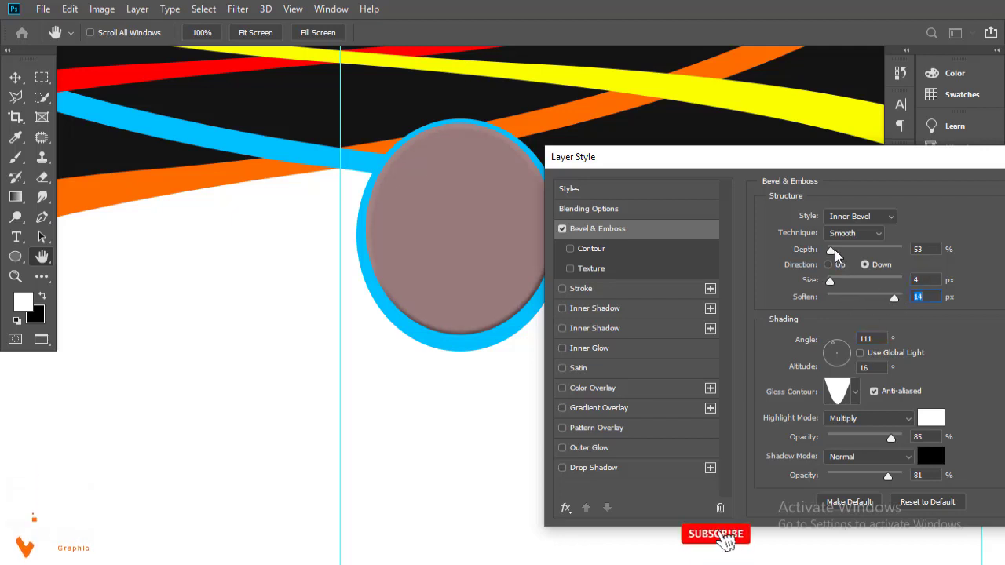
pyautogui.moveTo(831, 250); pyautogui.dragTo(832, 252)
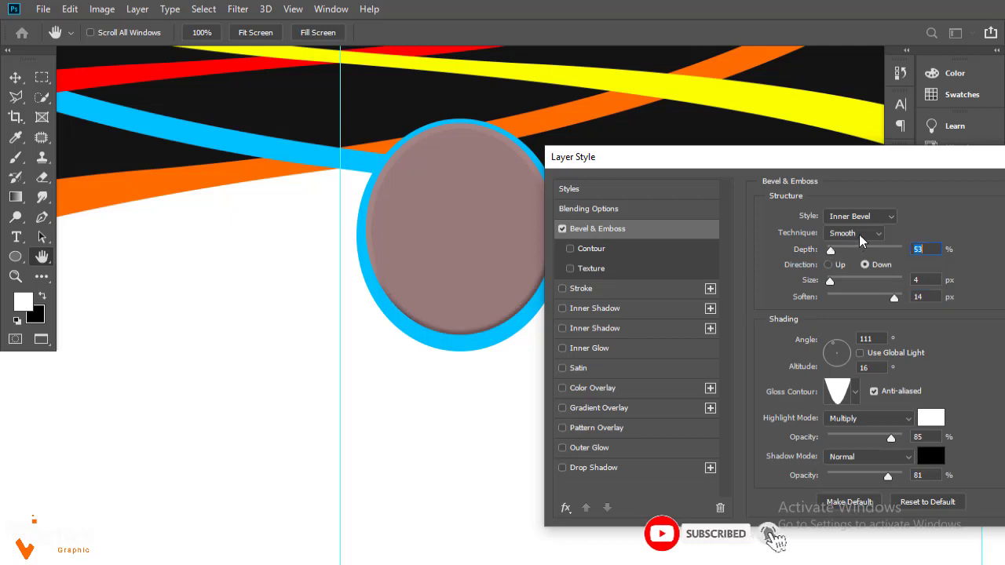
pyautogui.click(860, 235)
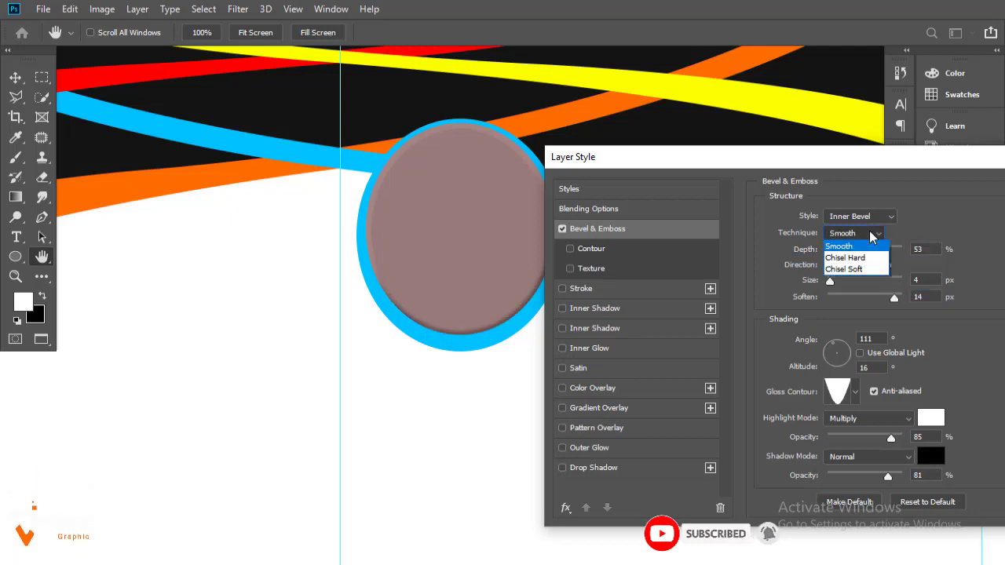
pyautogui.click(870, 245)
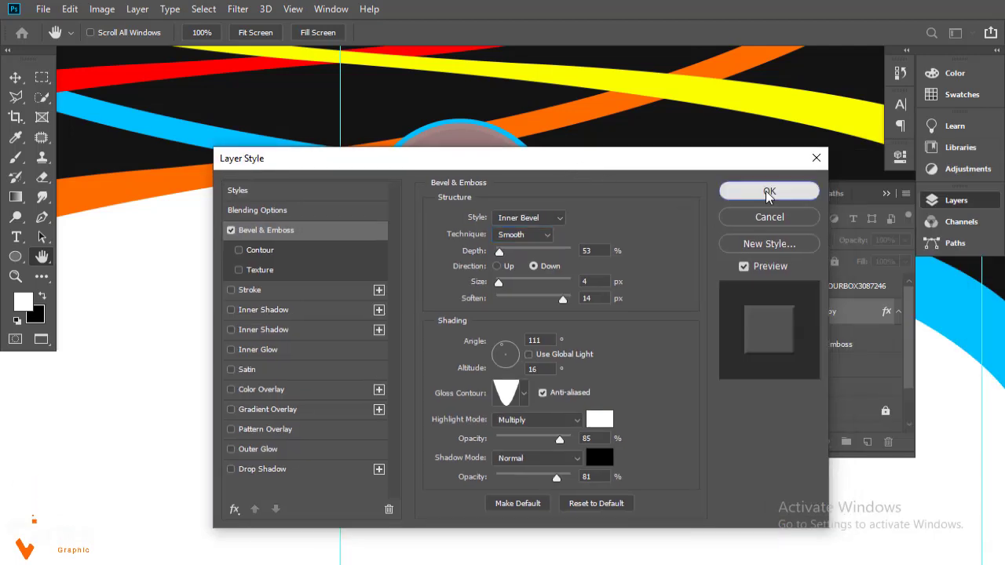
pyautogui.click(768, 188)
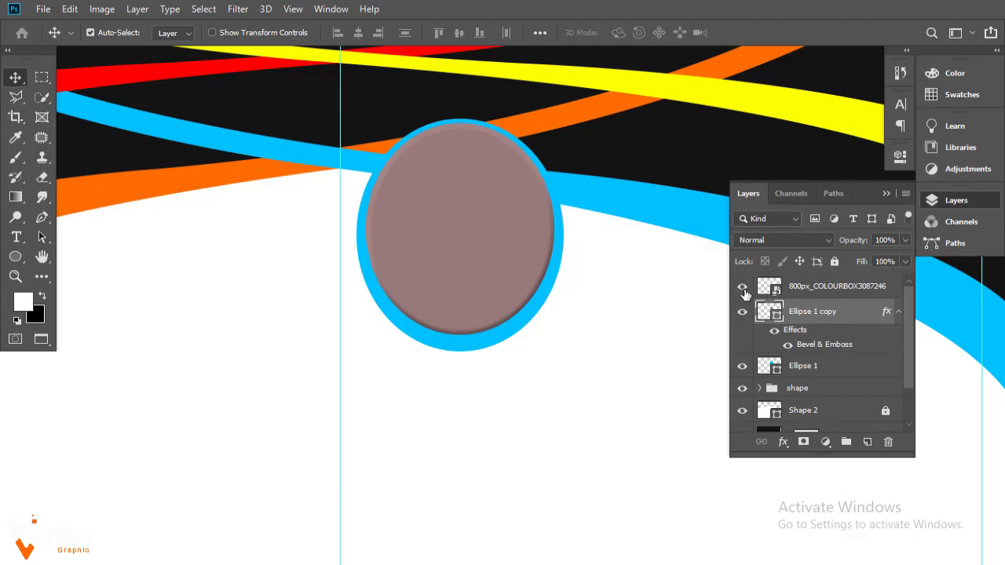
# - Show the woman's photo, clip it to Ellipse 1 copy, and select it with both ellipses
pyautogui.click(743, 288)
pyautogui.keyDown('alt'); pyautogui.click(823, 298); pyautogui.keyUp('alt')
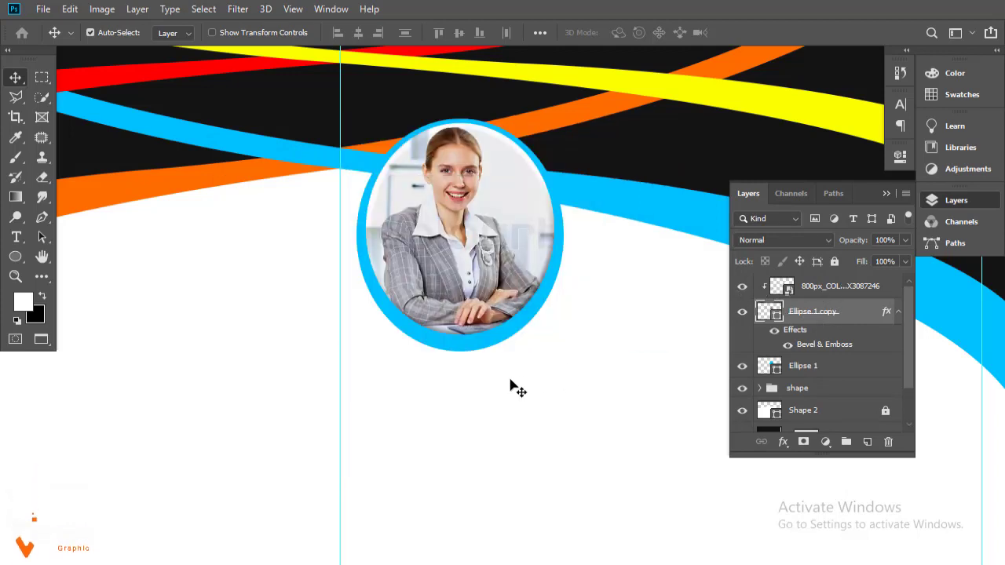
pyautogui.scroll(-3, 578, 391)
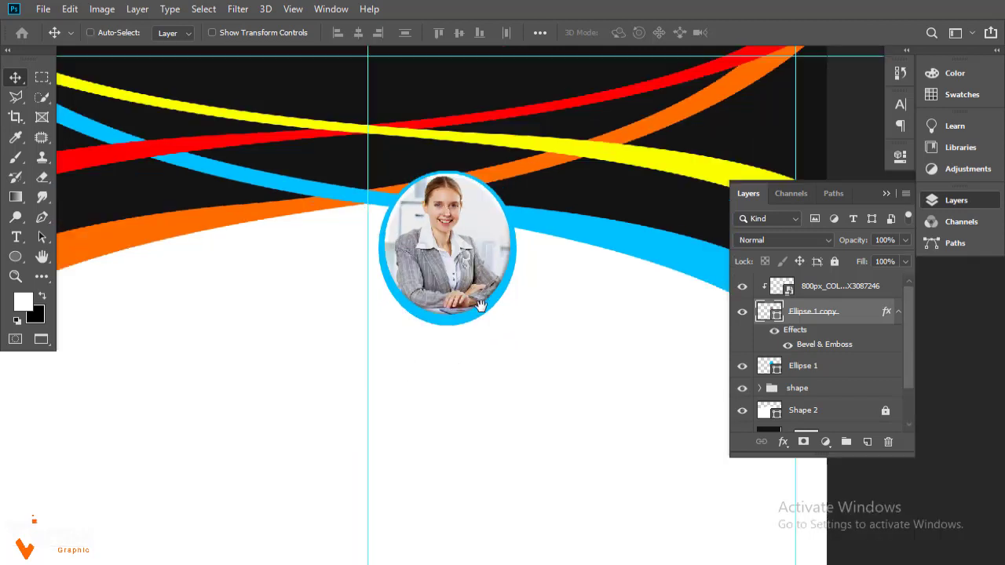
pyautogui.click(829, 287)
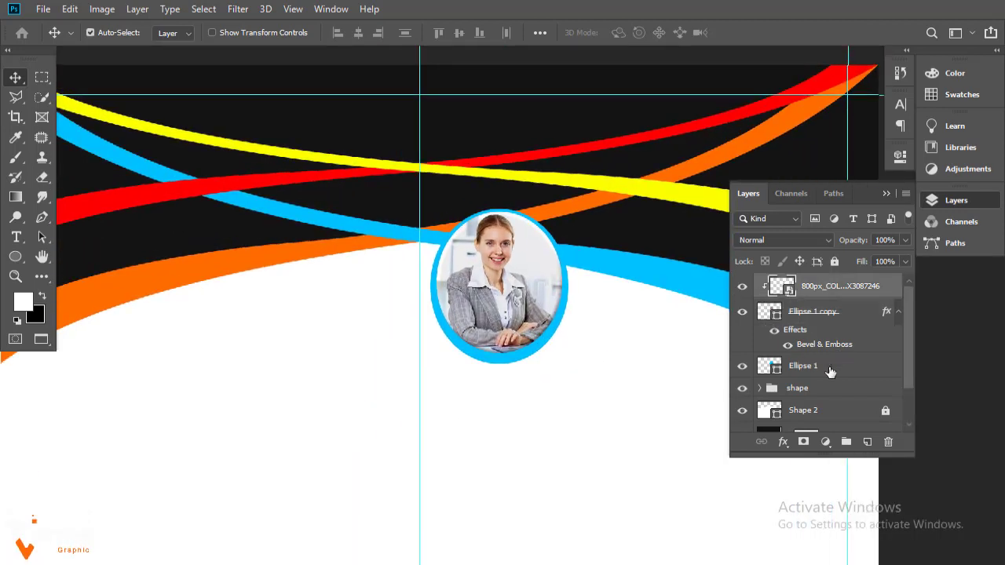
pyautogui.keyDown('shift'); pyautogui.click(814, 369); pyautogui.keyUp('shift')
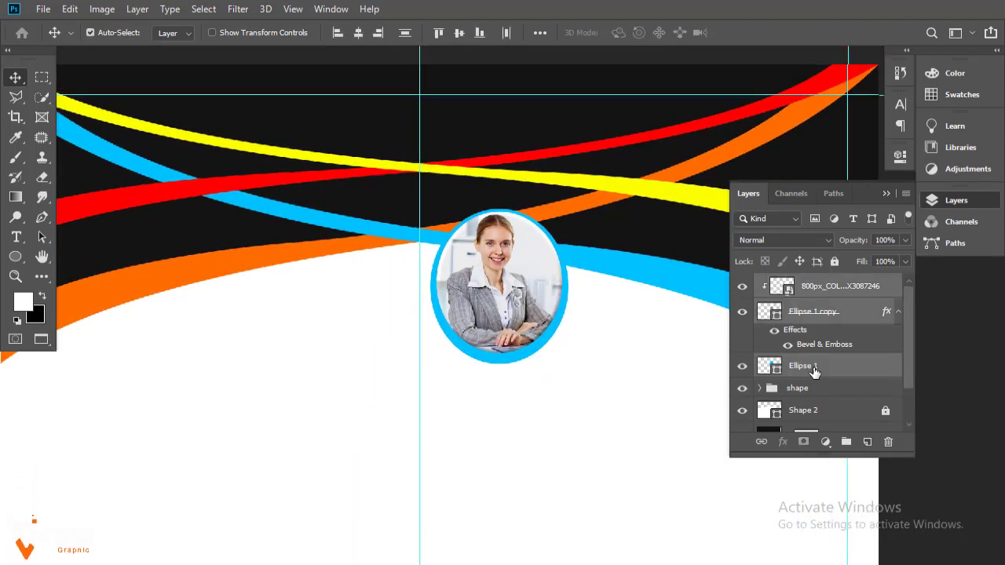
# - Group the photo and both ellipses as 'large circle' and duplicate the group
pyautogui.hotkey('ctrl', 'g')
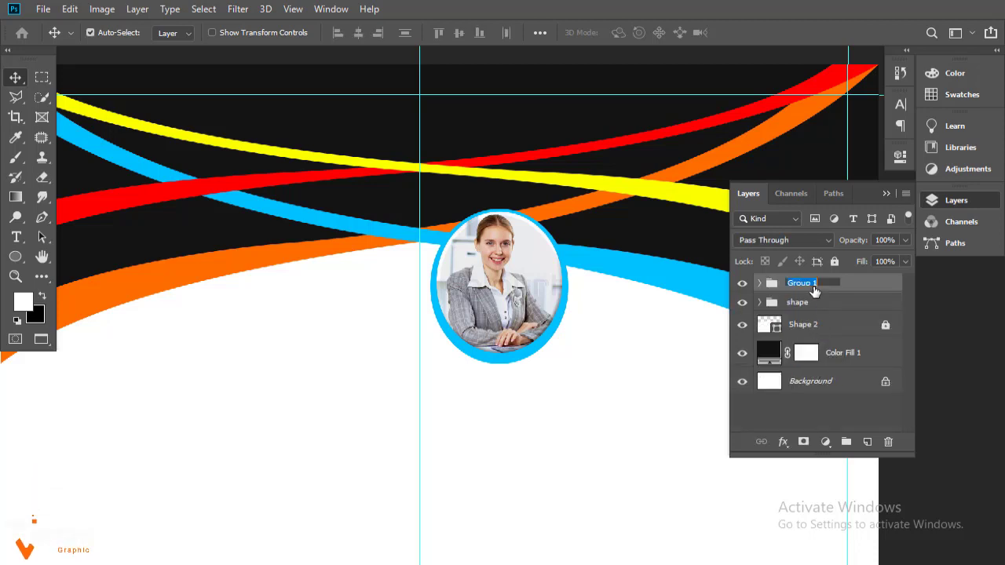
pyautogui.write('lad')
pyautogui.write('rge circle')
pyautogui.moveTo(838, 294); pyautogui.dragTo(867, 441)
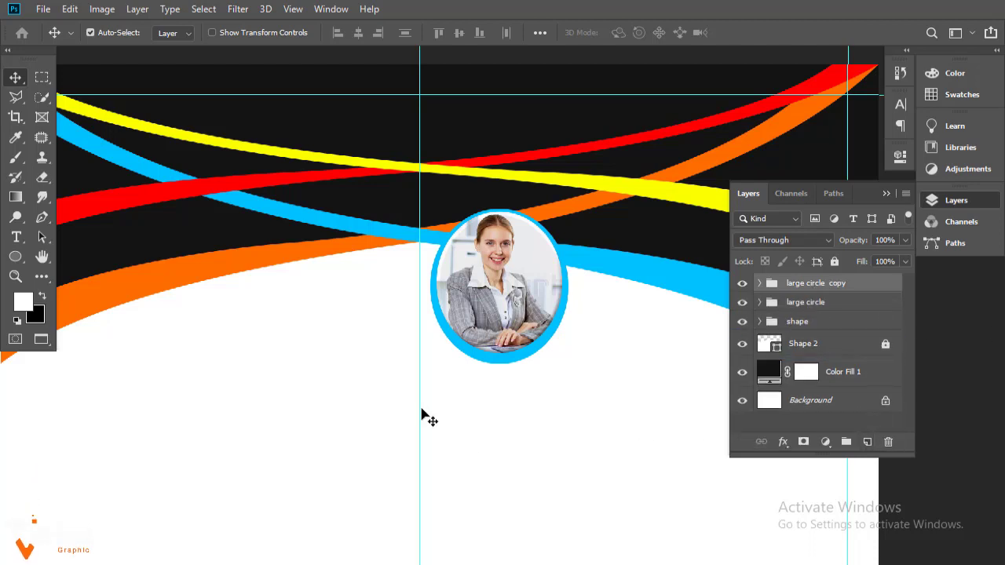
# - Move the copied oval left of the original and scale it to about 85%
pyautogui.hotkey('ctrl', 't')
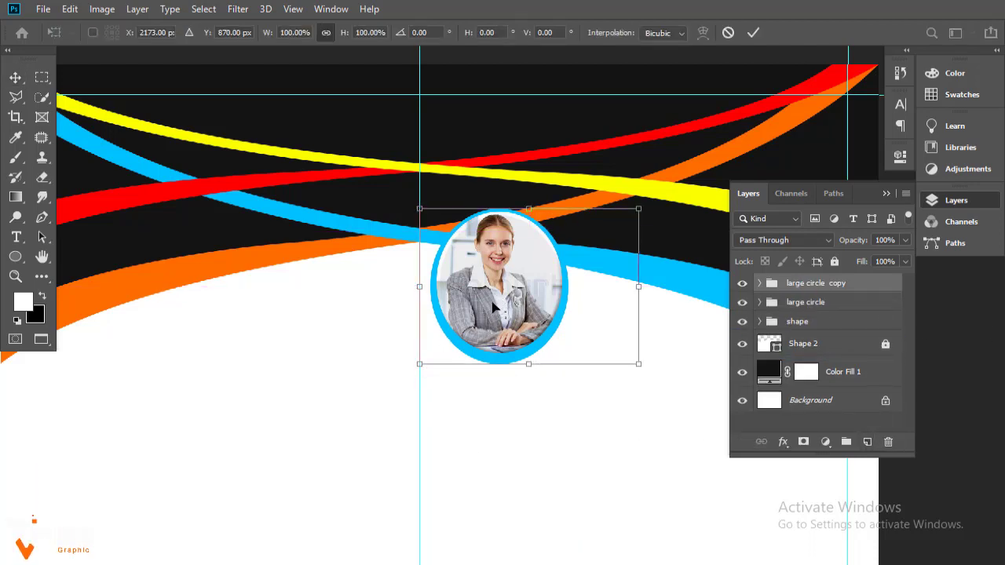
pyautogui.moveTo(495, 309); pyautogui.dragTo(350, 271)
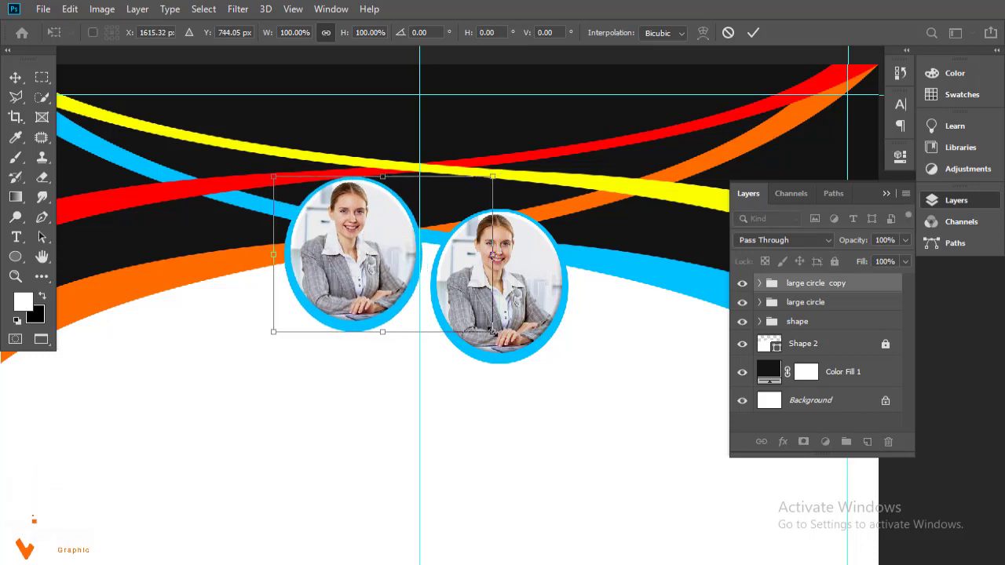
pyautogui.moveTo(492, 332); pyautogui.dragTo(463, 306)
pyautogui.moveTo(387, 267)
pyautogui.mouseDown()
pyautogui.moveTo(418, 267)
pyautogui.moveTo(409, 269)
pyautogui.mouseUp()
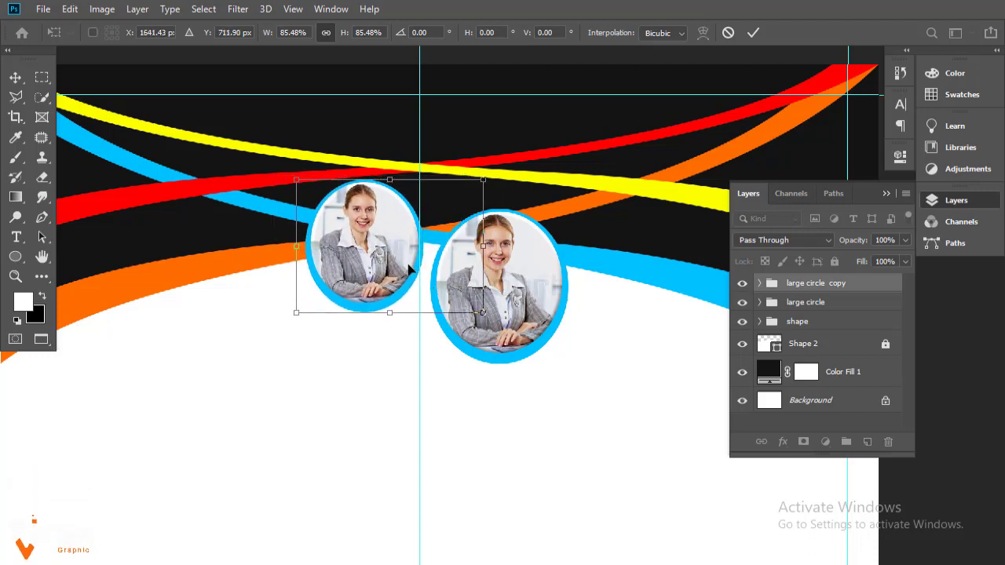
pyautogui.press('Return')
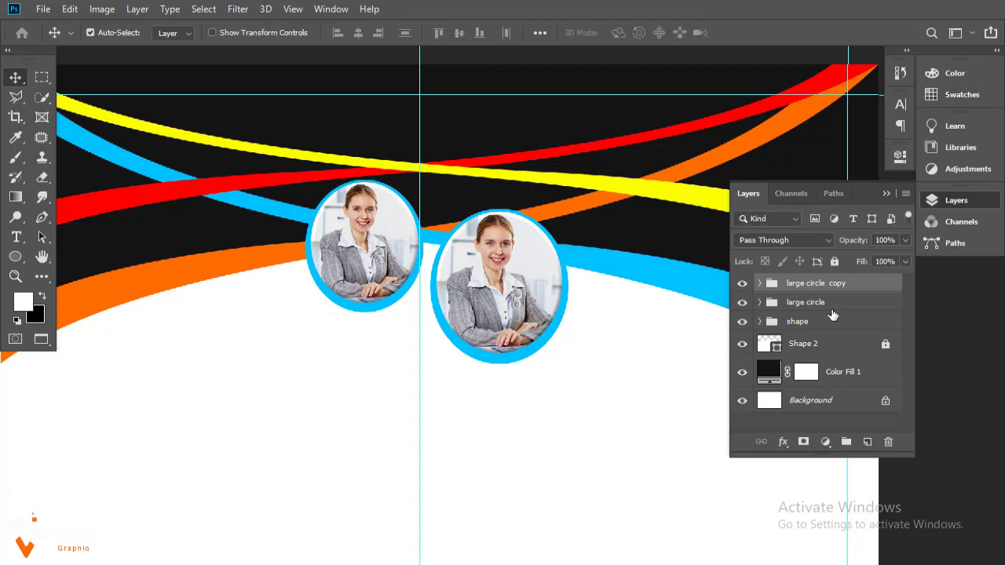
pyautogui.moveTo(838, 289); pyautogui.dragTo(866, 441)
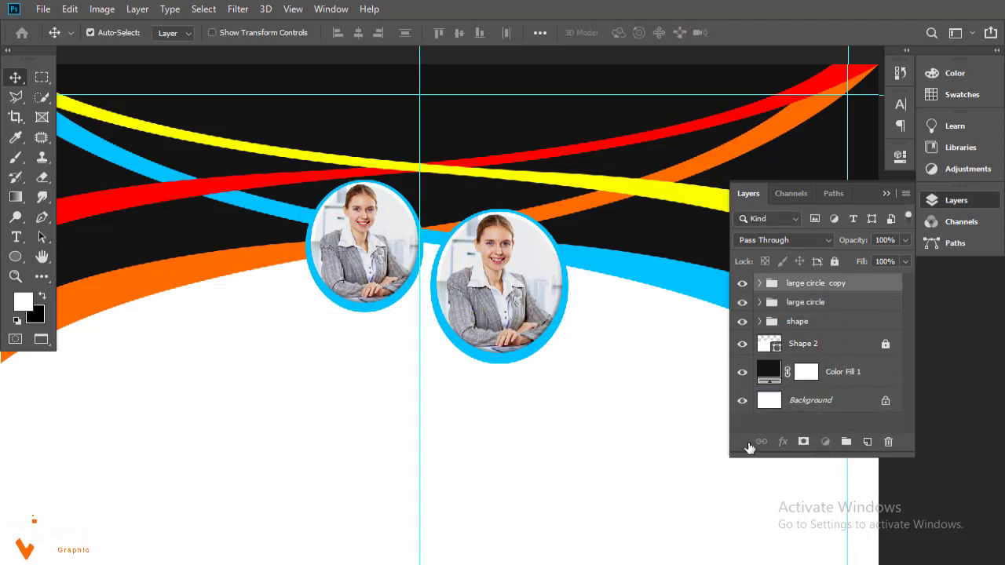
# - Stack the 'large circle copy 2' group above 'shape' and raise it between the two ovals
pyautogui.moveTo(816, 287); pyautogui.dragTo(812, 330)
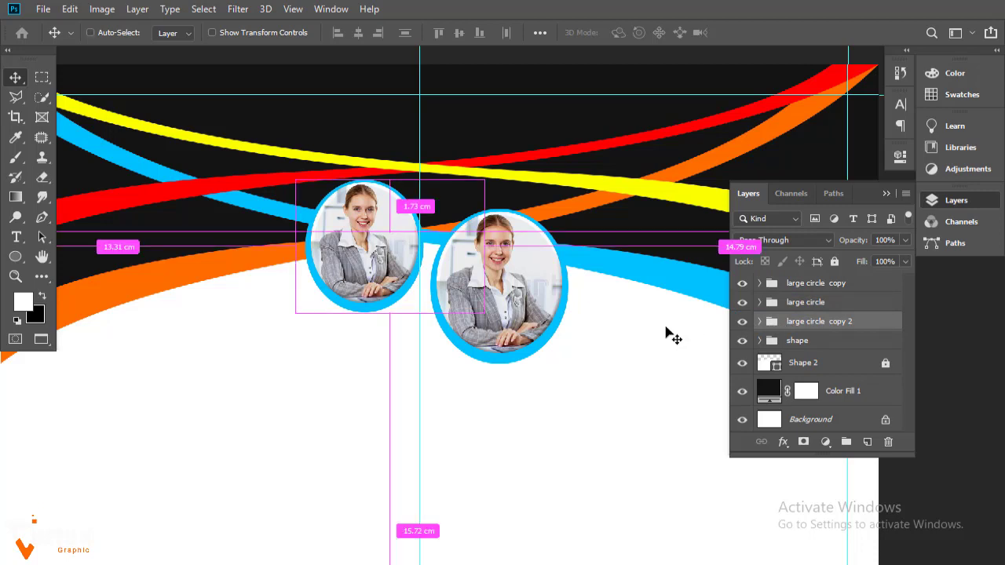
pyautogui.hotkey('ctrl', 'alt', 't')
pyautogui.moveTo(393, 231)
pyautogui.mouseDown()
pyautogui.moveTo(517, 168)
pyautogui.moveTo(470, 171)
pyautogui.mouseUp()
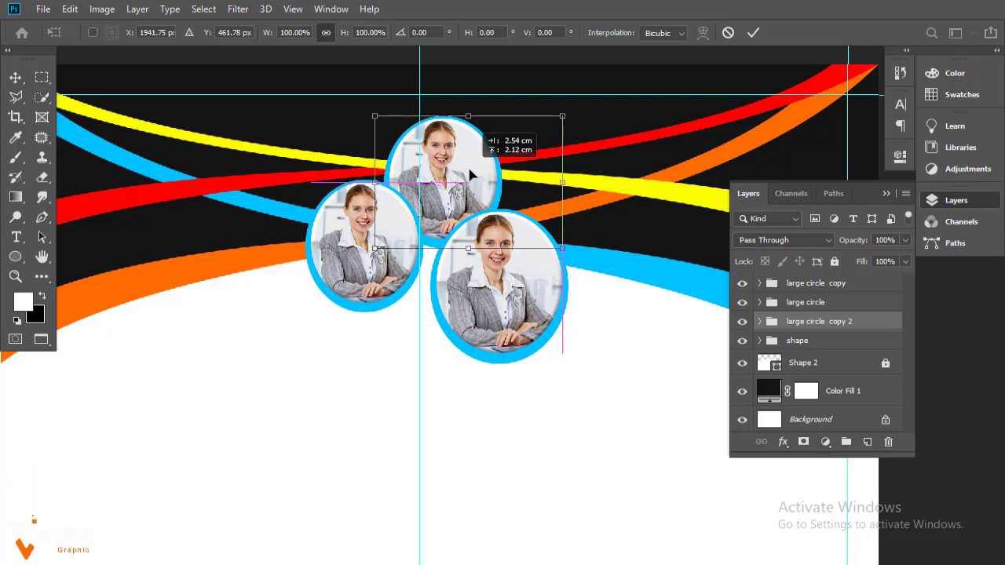
pyautogui.moveTo(470, 171); pyautogui.dragTo(470, 170)
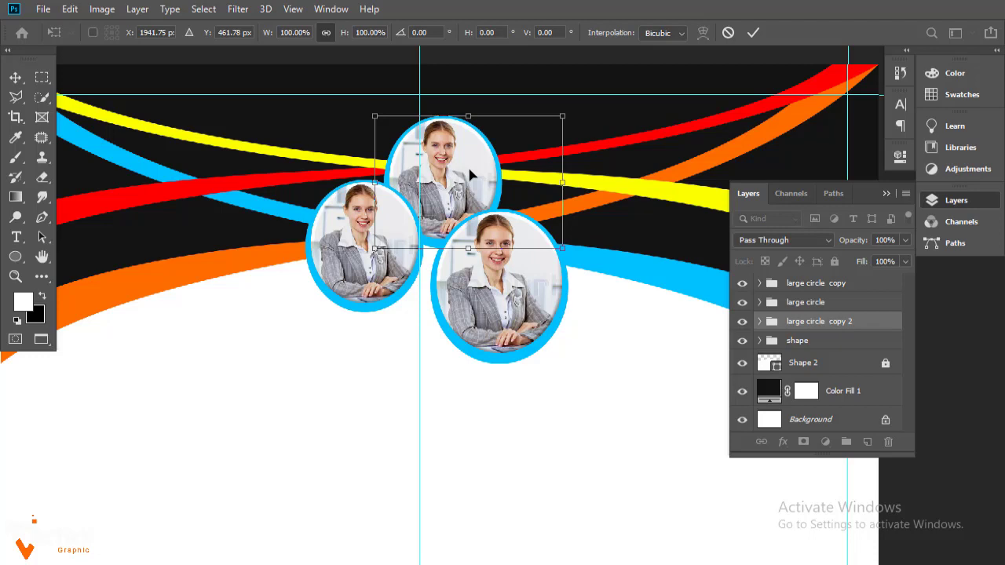
pyautogui.press('Return')
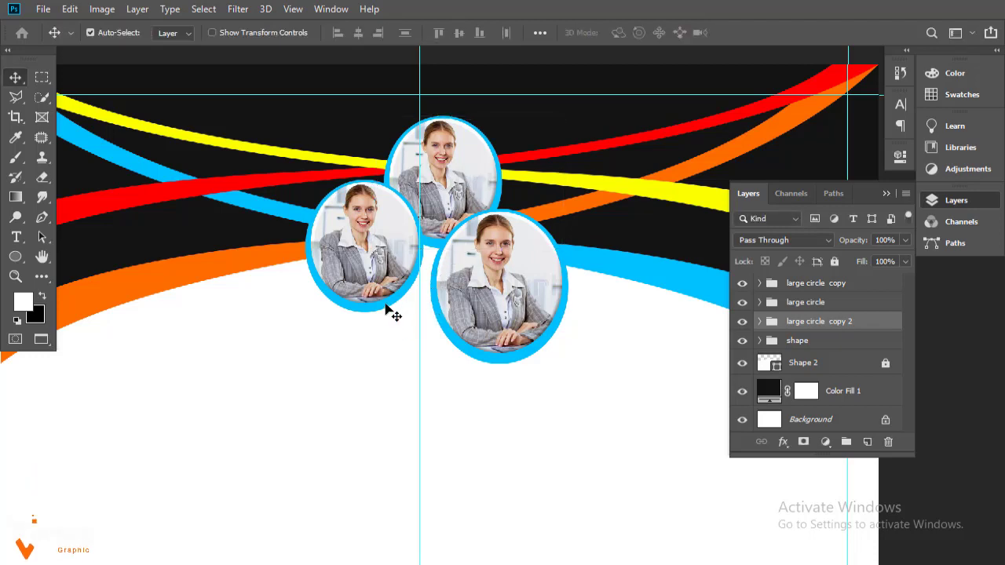
pyautogui.click(386, 307)
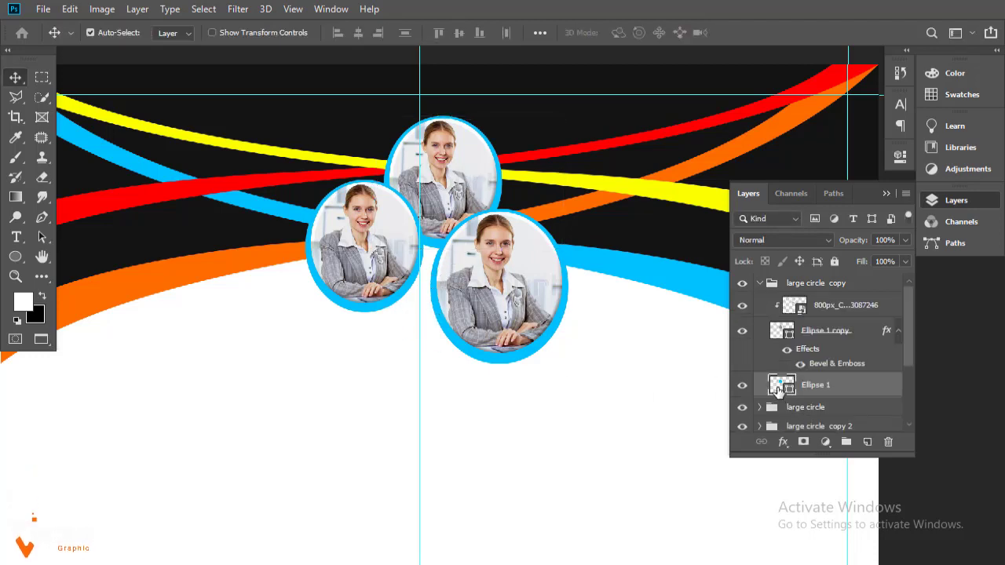
# - Recolour the left oval's Ellipse 1 ring red and the top oval's ring yellow
pyautogui.doubleClick(777, 387)
pyautogui.moveTo(239, 437); pyautogui.dragTo(235, 483)
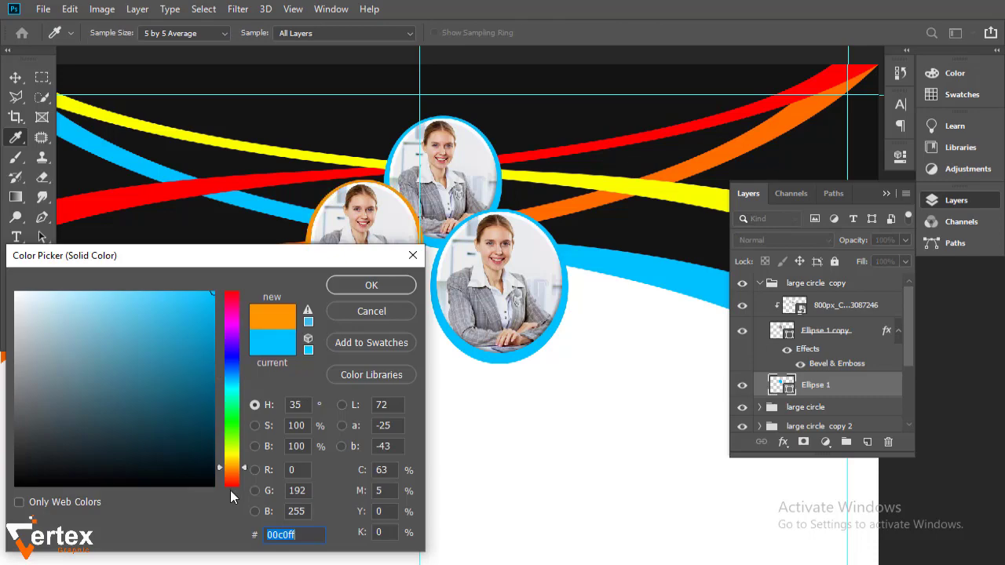
pyautogui.click(371, 285)
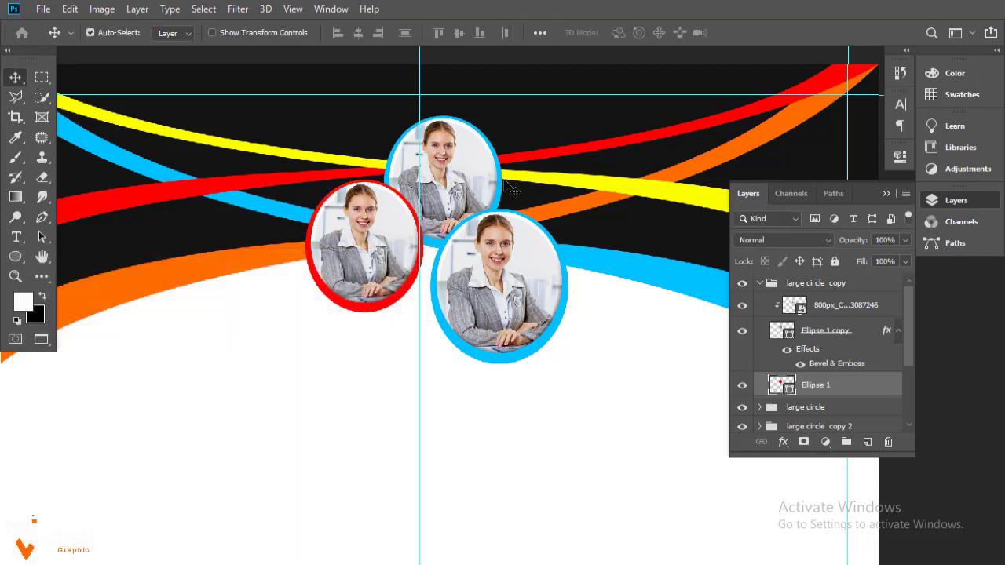
pyautogui.click(503, 189)
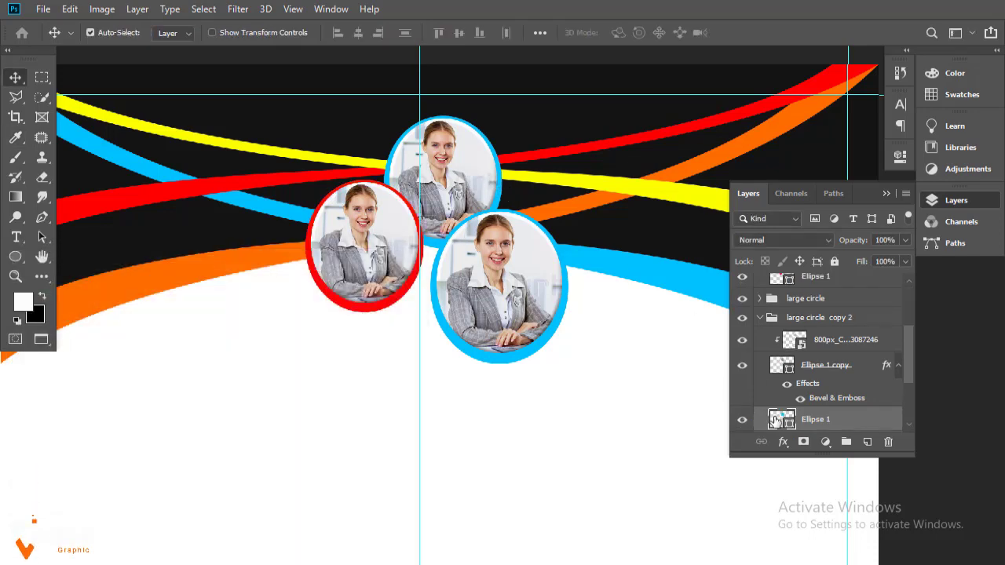
pyautogui.doubleClick(775, 420)
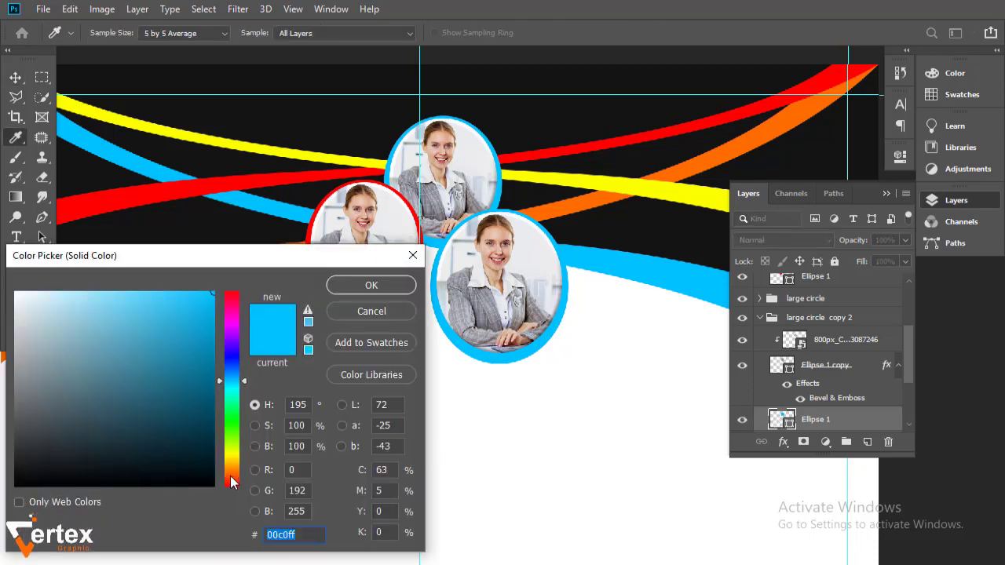
pyautogui.click(585, 189)
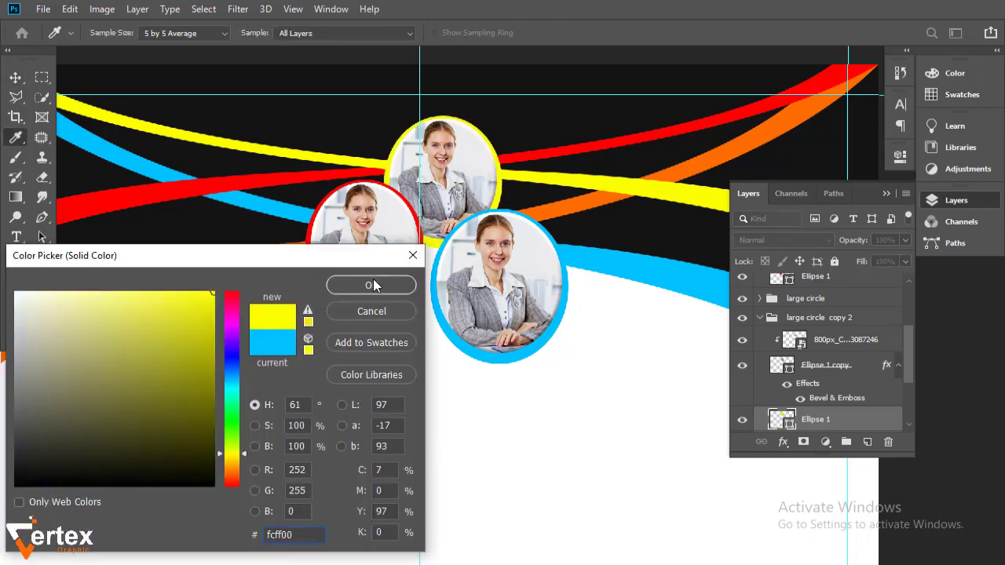
pyautogui.click(371, 285)
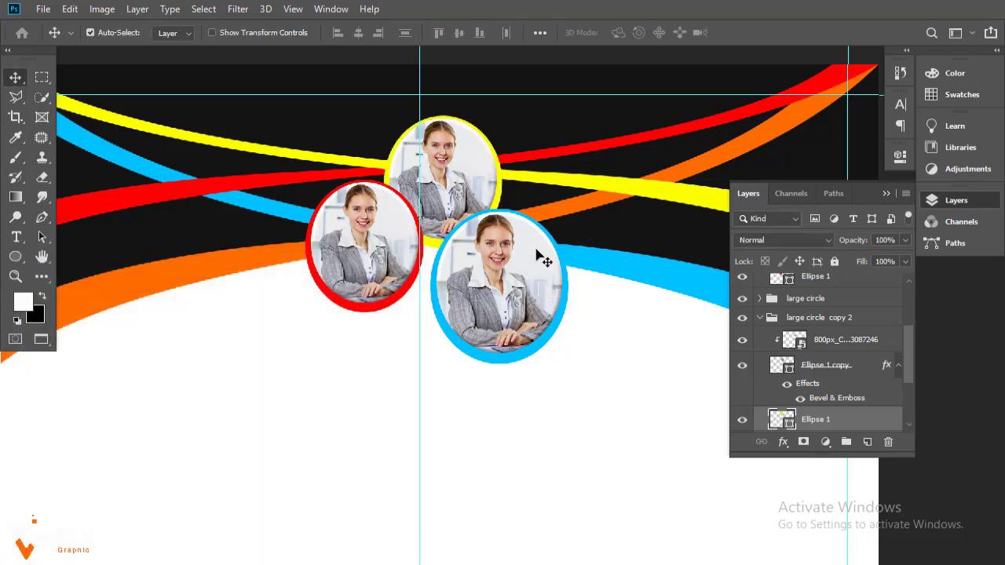
pyautogui.click(457, 188)
# - Place the photo of people at laptops and convert it to a Smart Object
pyautogui.click(42, 10)
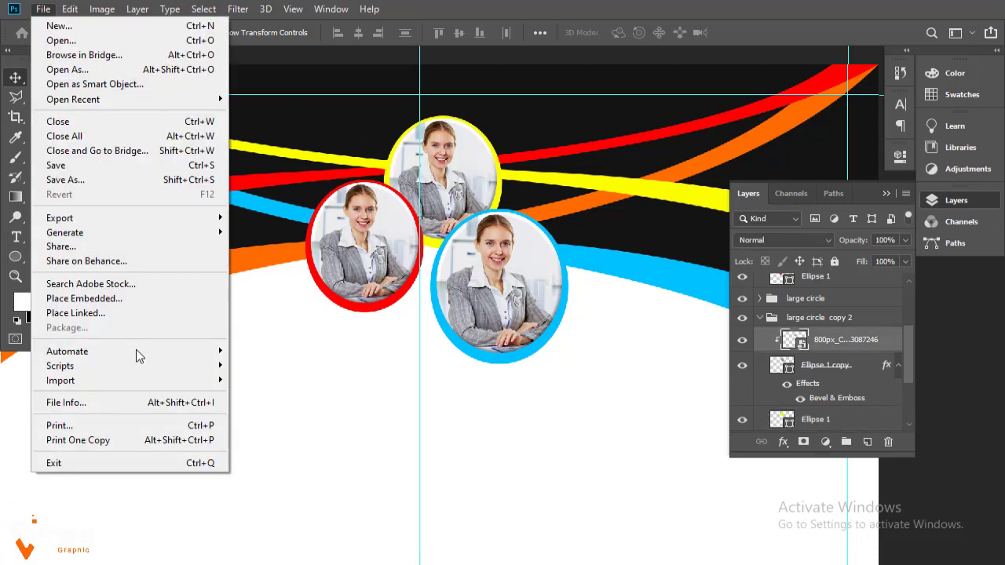
pyautogui.click(125, 301)
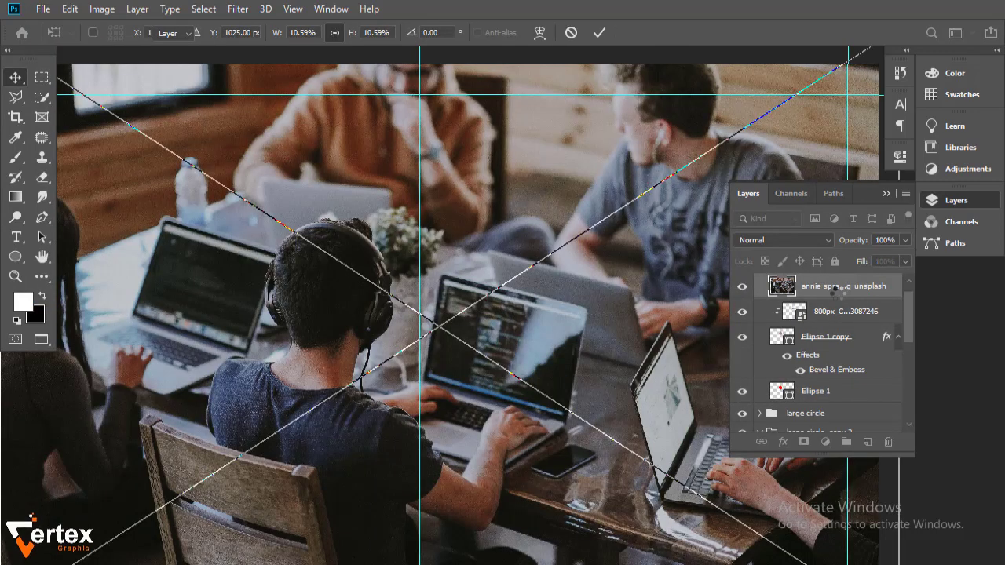
pyautogui.press('Return')
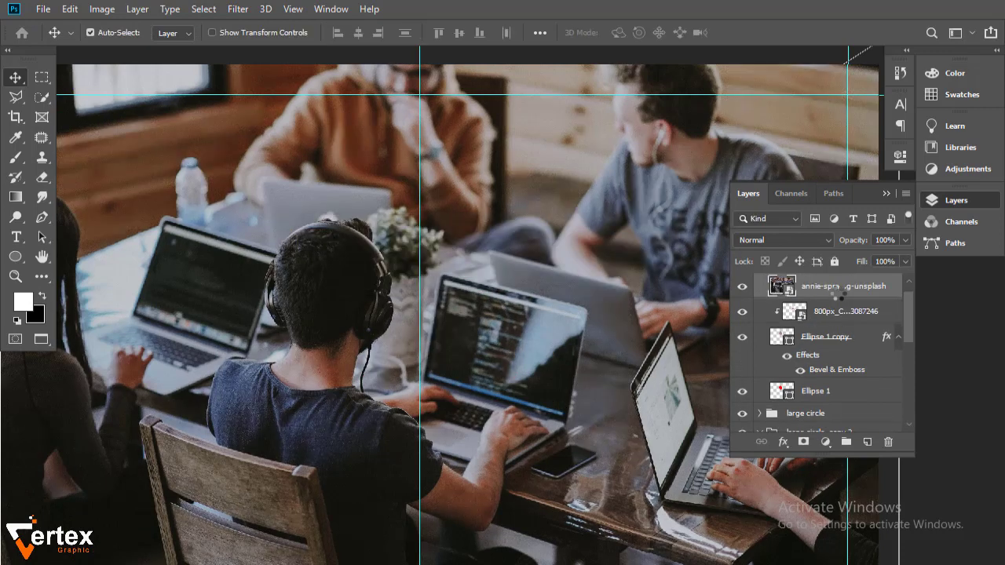
pyautogui.rightClick(838, 297)
pyautogui.click(676, 160)
# - Scale the team photo to about 23.5%, position it, and clip it into the red-ringed oval
pyautogui.hotkey('ctrl', 't')
pyautogui.moveTo(875, 53)
pyautogui.mouseDown()
pyautogui.moveTo(814, 71)
pyautogui.moveTo(105, 476)
pyautogui.mouseUp()
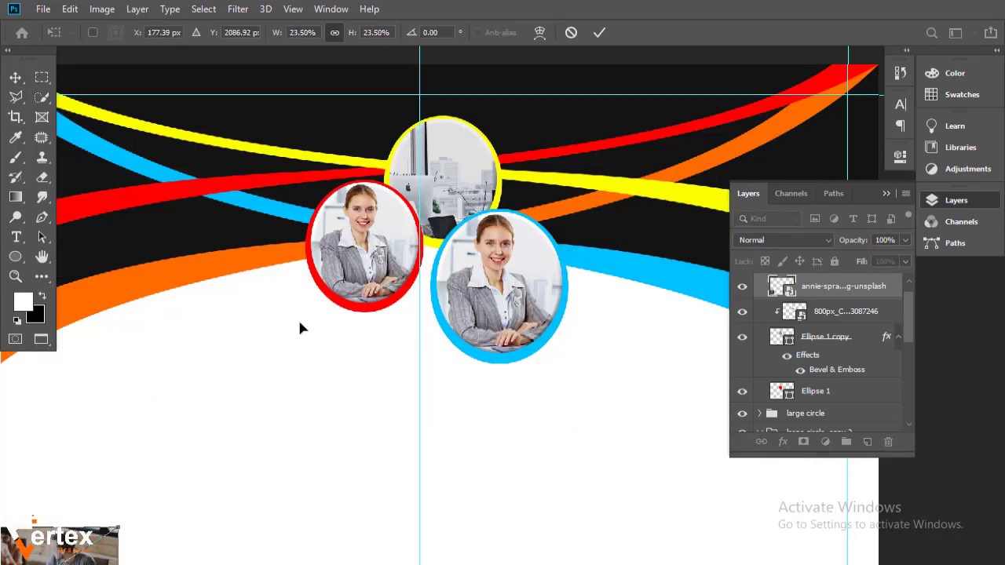
pyautogui.moveTo(299, 328); pyautogui.dragTo(444, 169)
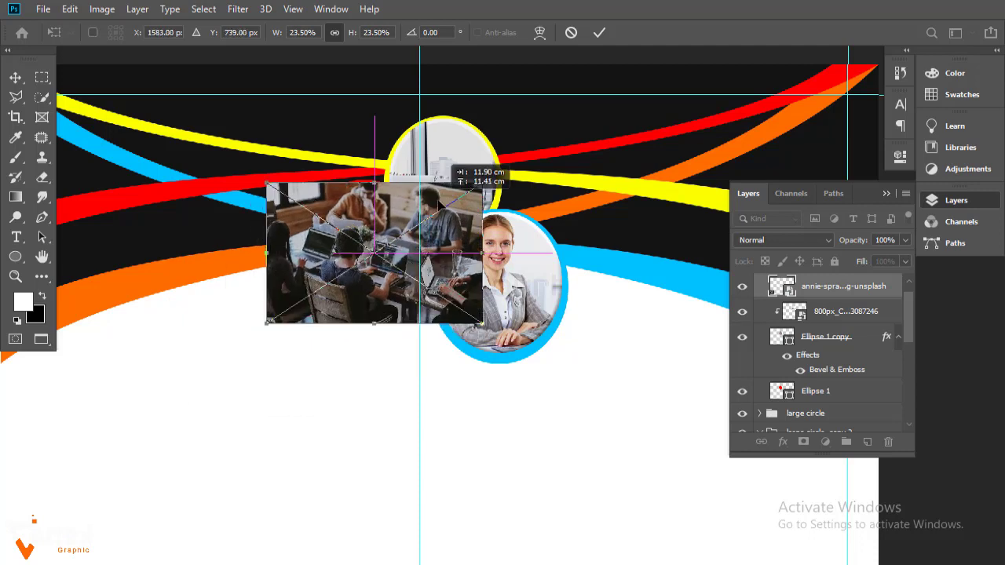
pyautogui.moveTo(438, 201); pyautogui.dragTo(438, 195)
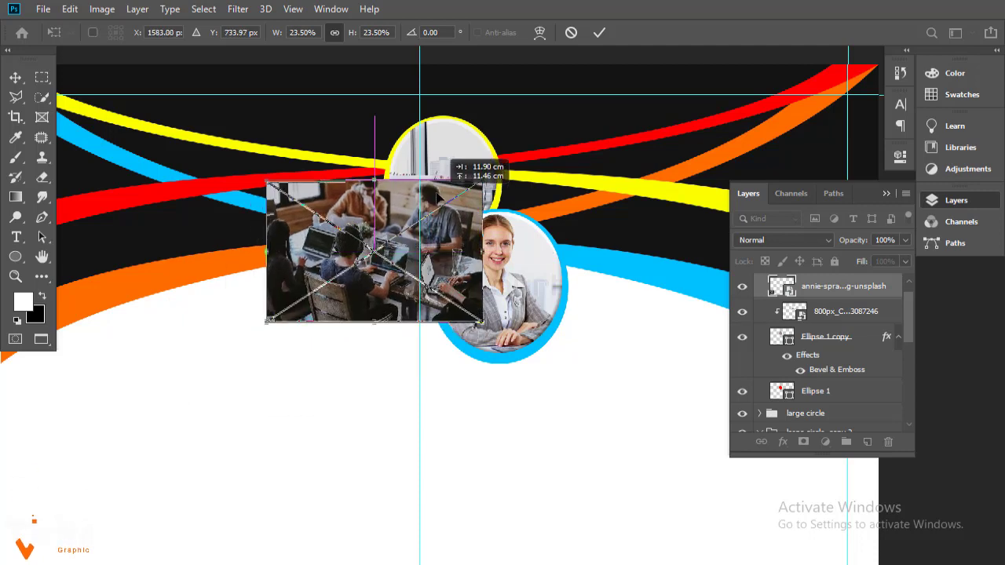
pyautogui.press('Return')
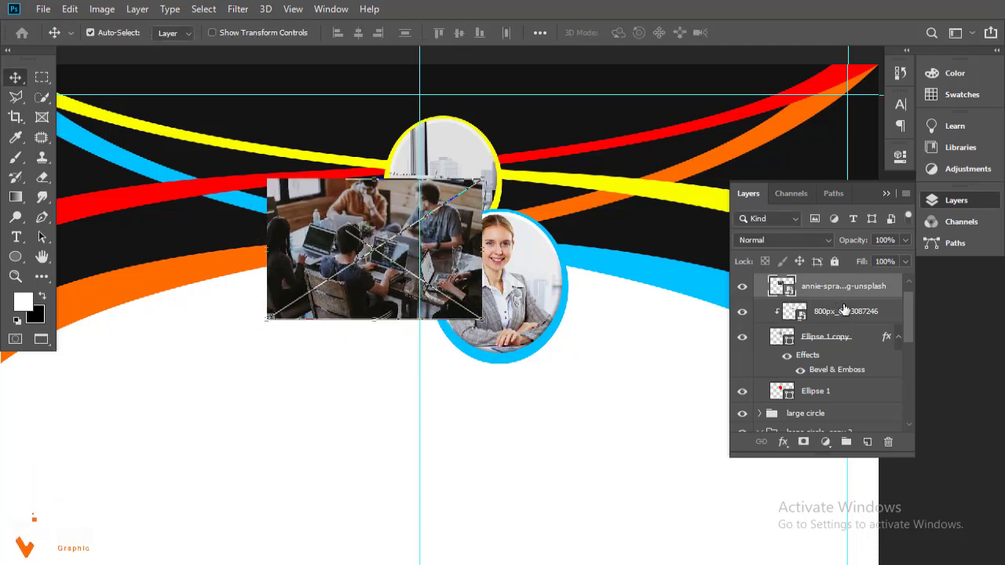
pyautogui.keyDown('alt'); pyautogui.click(837, 295); pyautogui.keyUp('alt')
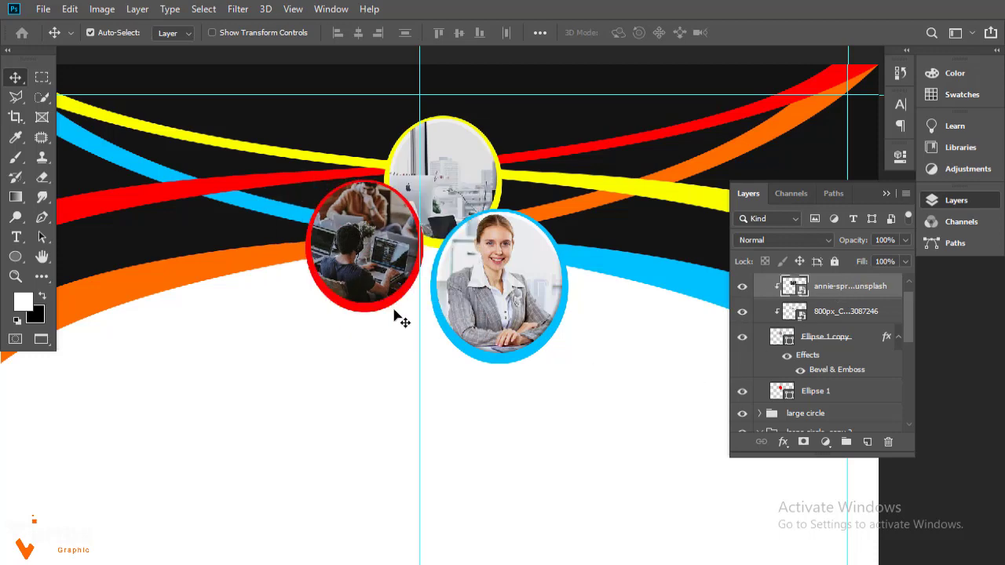
pyautogui.hotkey('ctrl', '-')
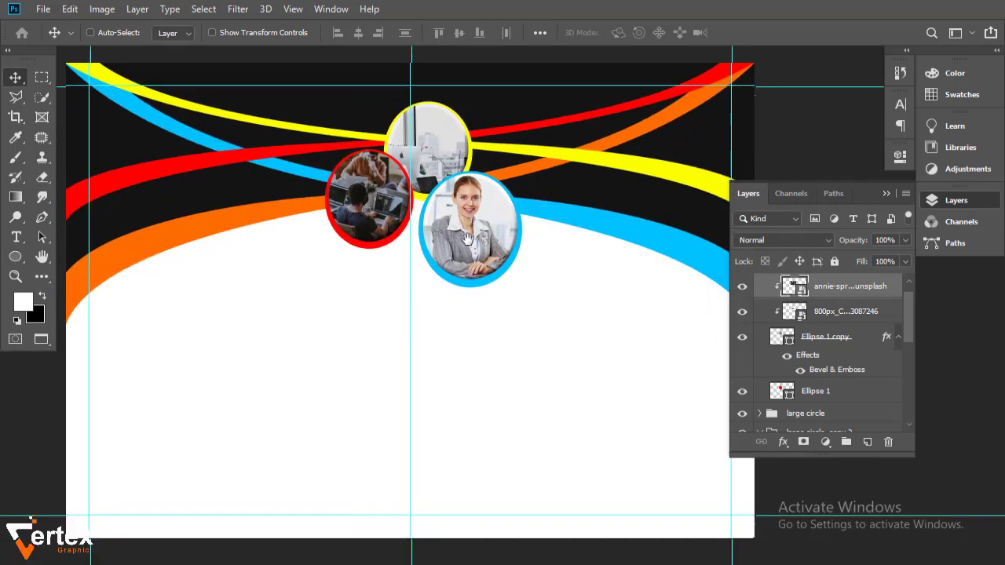
pyautogui.hotkey('ctrl', '-')
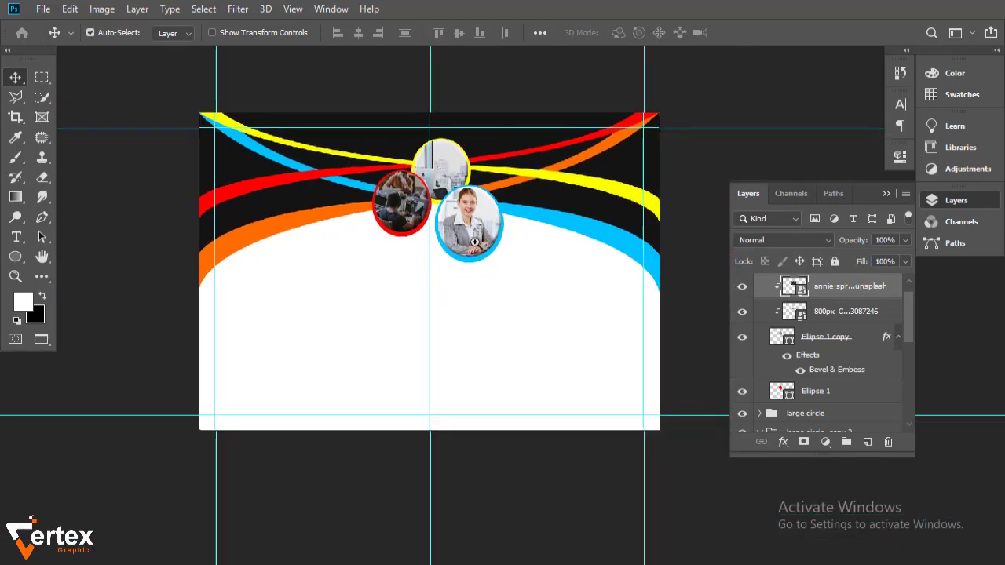
pyautogui.hotkey('ctrl', '+')
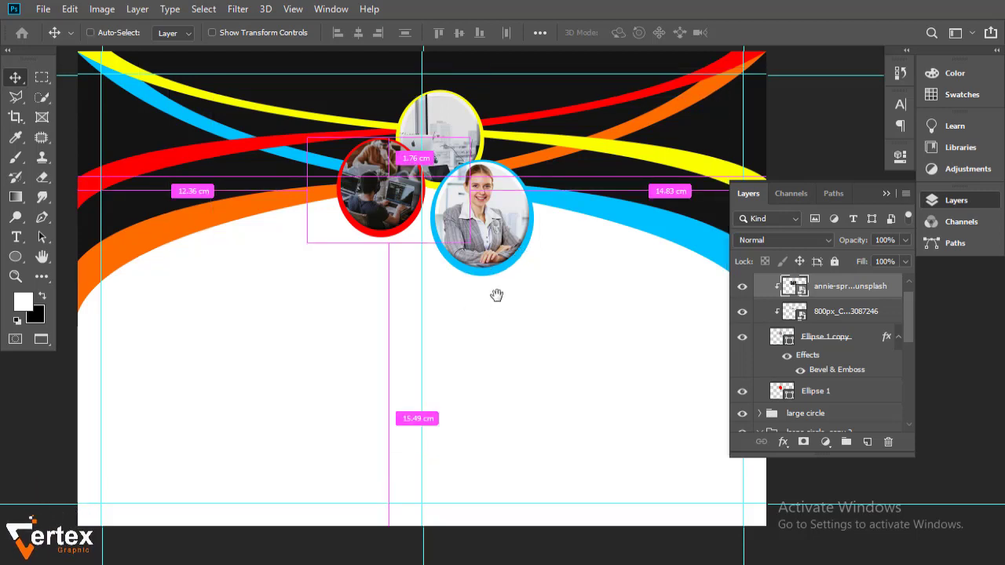
pyautogui.hotkey('ctrl', '-')
# - Collapse the 'large circle copy' and 'copy 2' groups, toggling each oval's visibility to identify it
pyautogui.scroll(1, 907, 317)
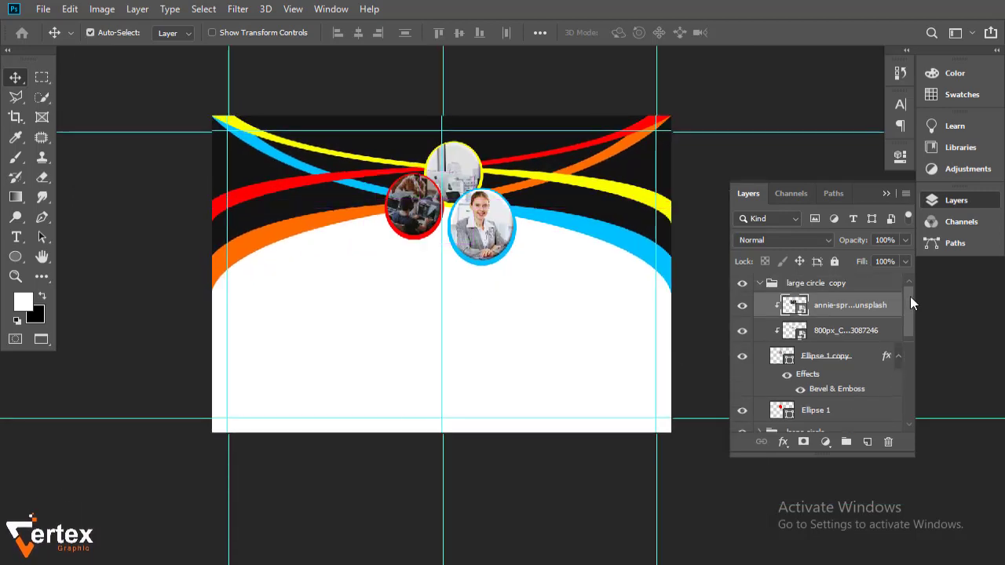
pyautogui.click(759, 285)
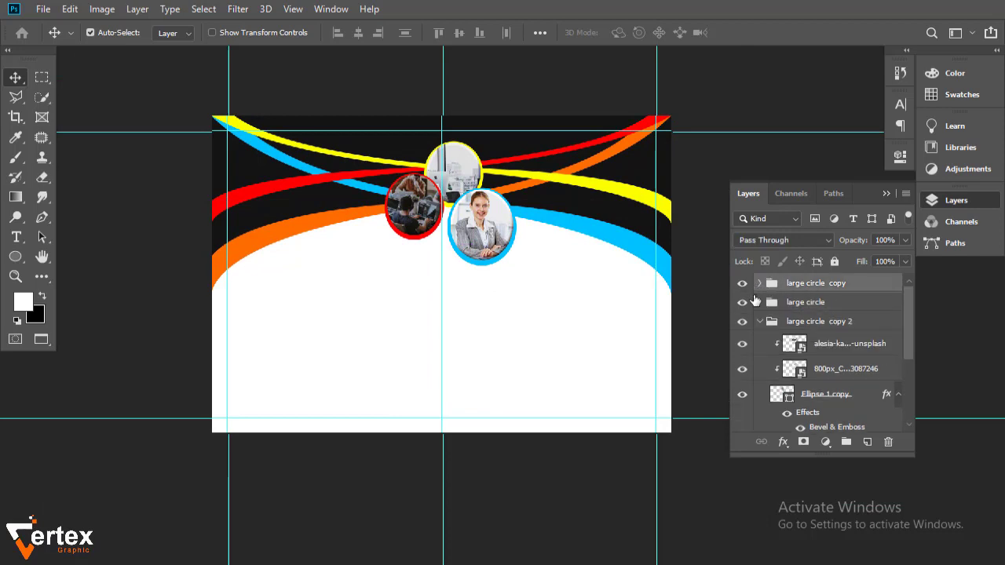
pyautogui.click(756, 323)
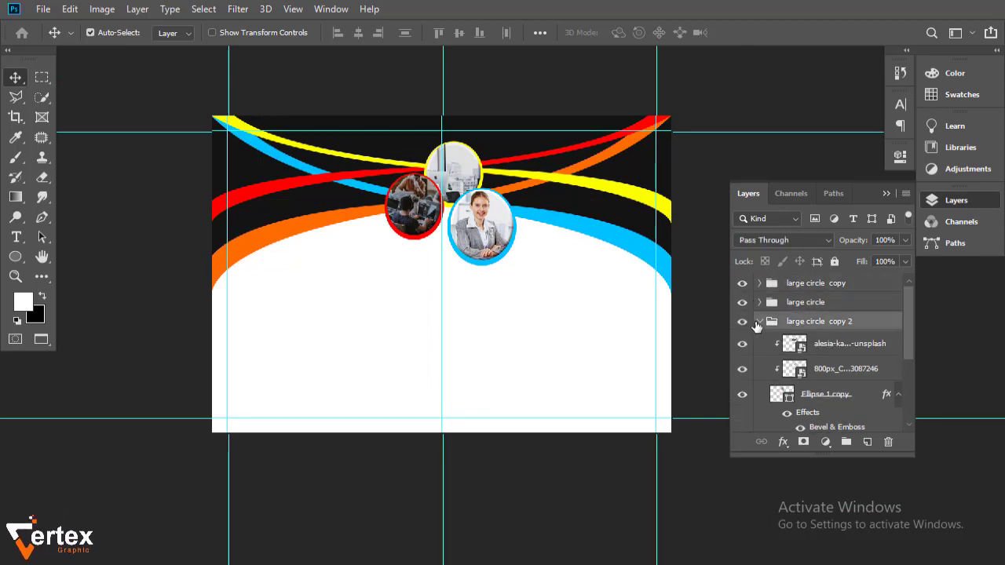
pyautogui.click(760, 322)
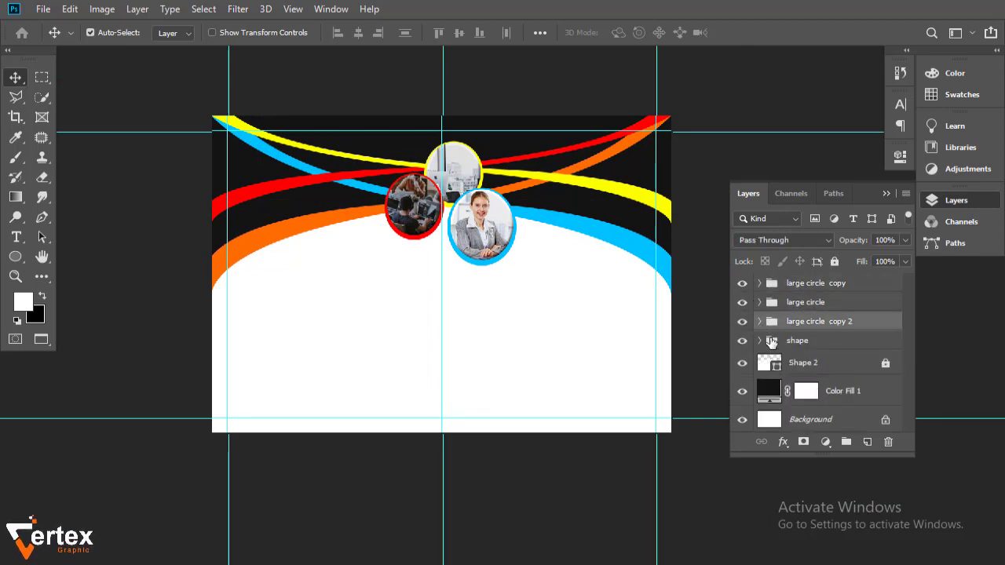
pyautogui.click(742, 322)
pyautogui.click(742, 303)
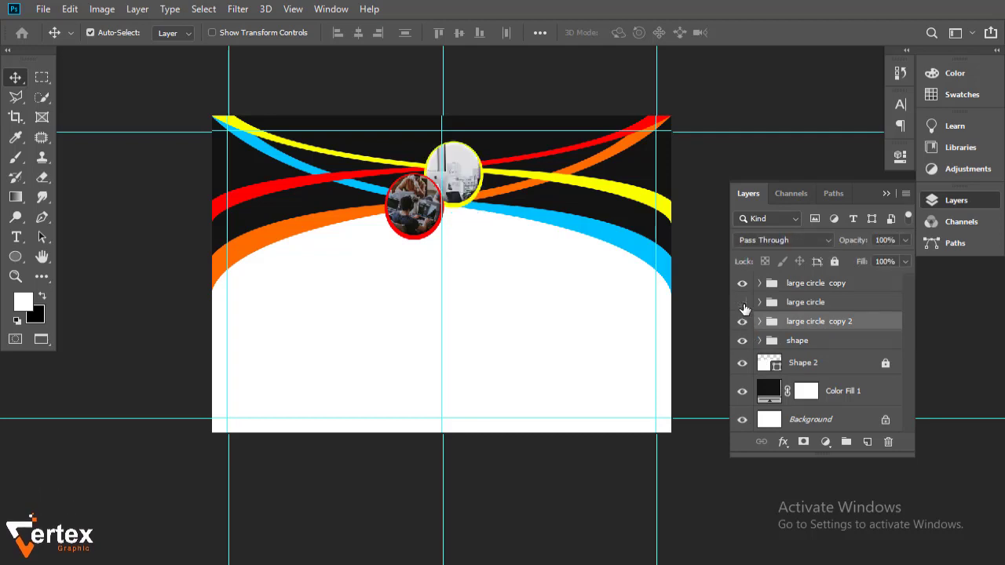
pyautogui.click(742, 284)
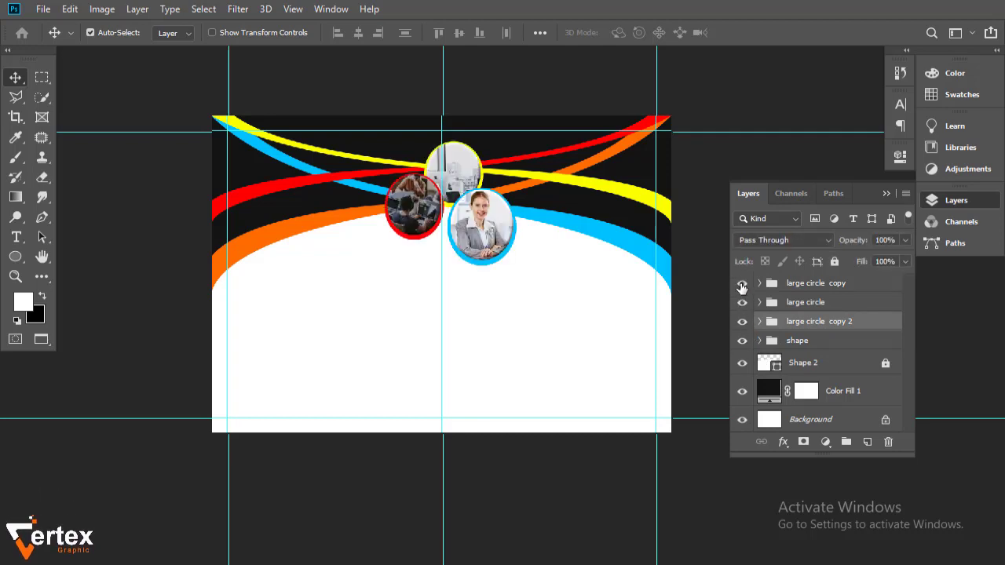
pyautogui.click(839, 286)
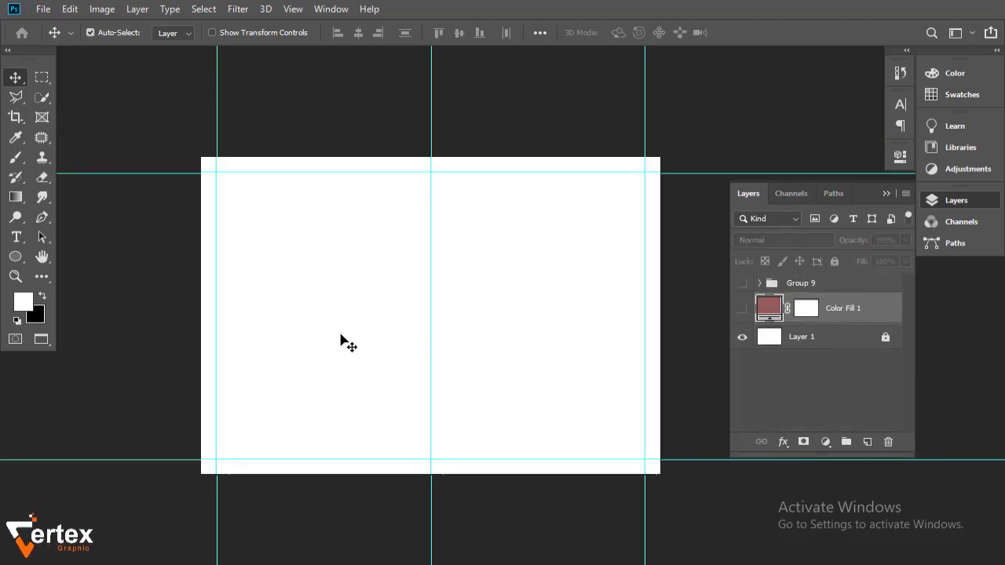
# - Show Group 9 and drag its text columns and icons onto the brochure spread
pyautogui.click(742, 283)
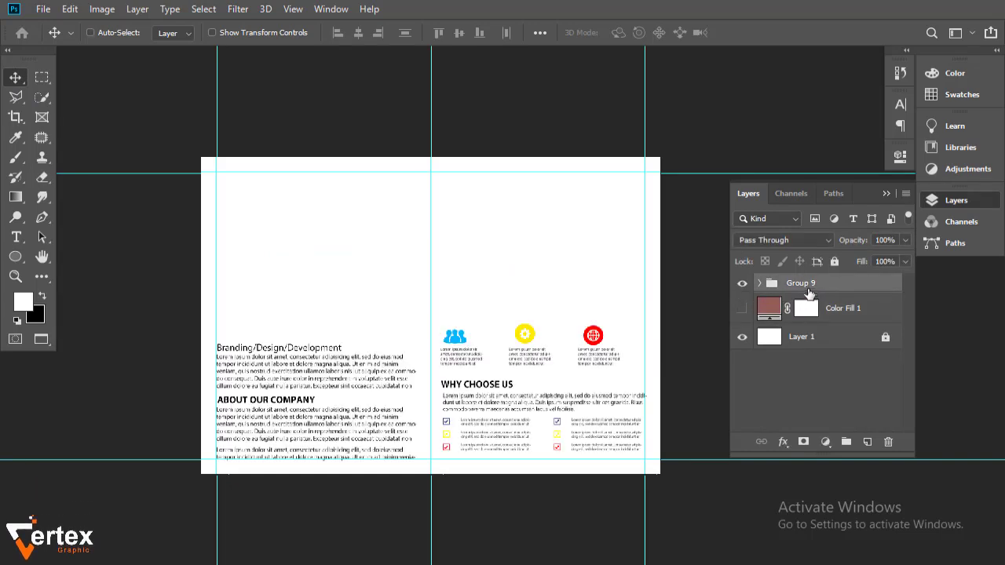
pyautogui.press('ctrl')
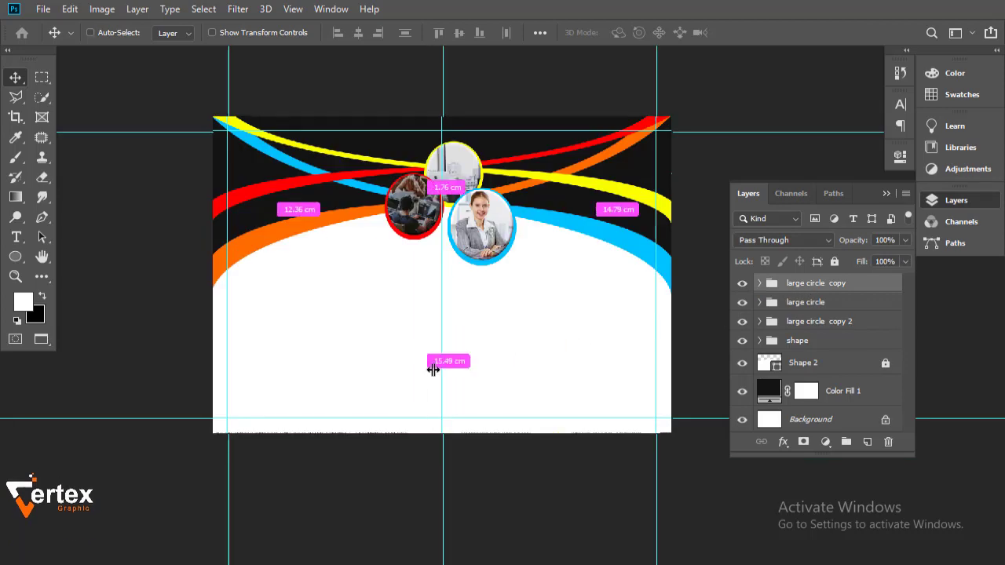
pyautogui.moveTo(434, 370); pyautogui.dragTo(433, 370)
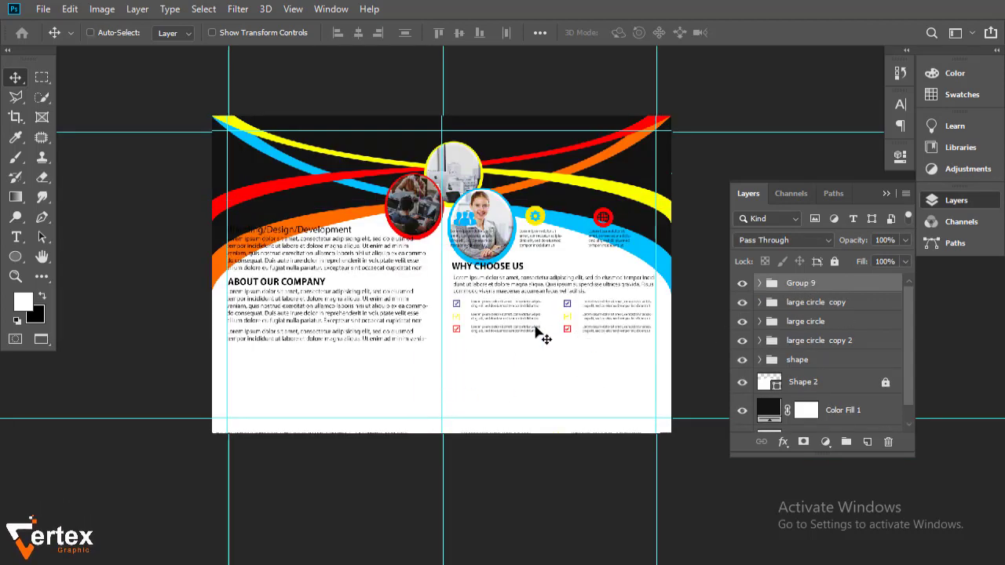
# - Move the text-and-icons block down into the white area beneath the photo ovals
pyautogui.hotkey('ctrl', 't')
pyautogui.moveTo(435, 264); pyautogui.dragTo(444, 323)
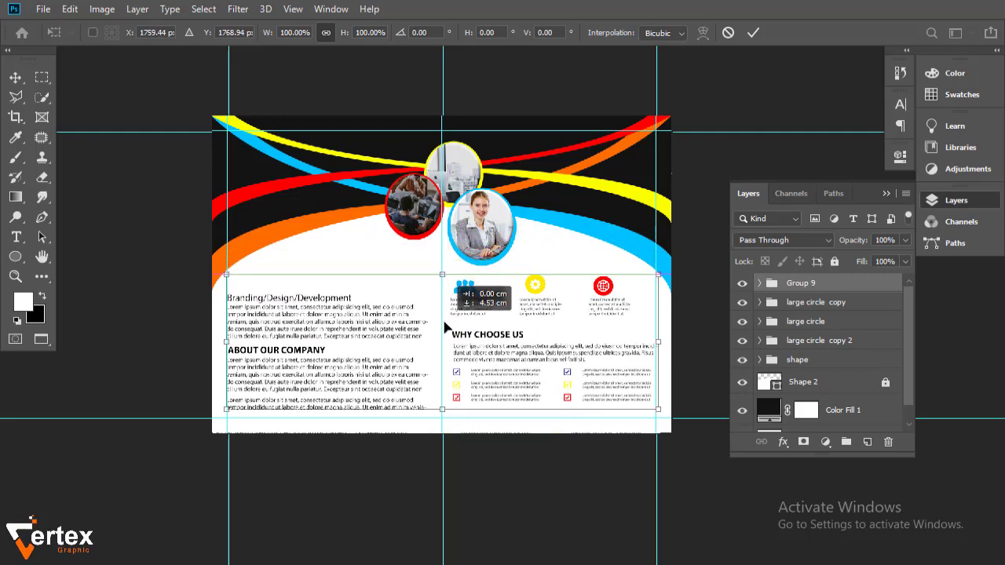
pyautogui.moveTo(445, 328); pyautogui.dragTo(446, 334)
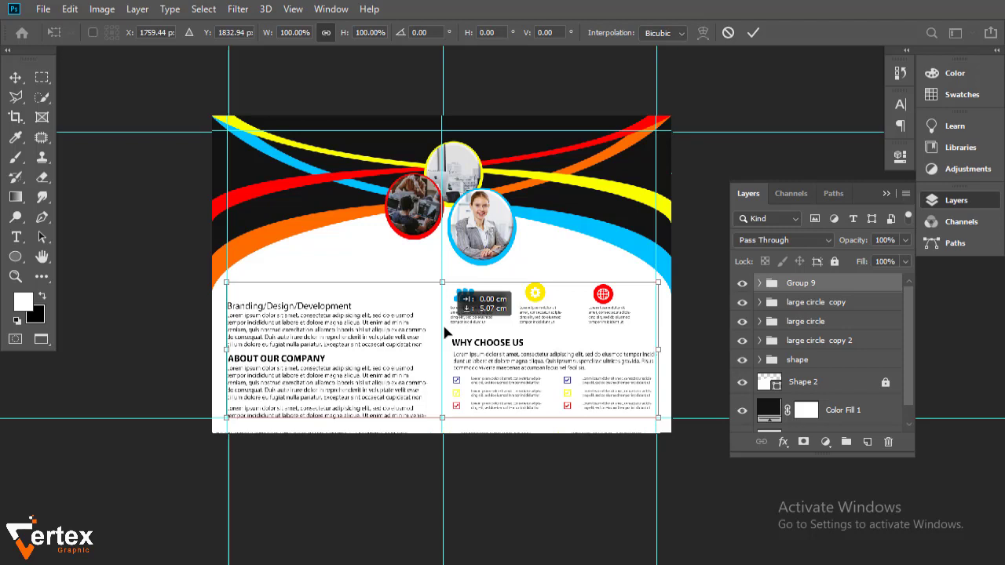
pyautogui.moveTo(444, 334); pyautogui.dragTo(444, 334)
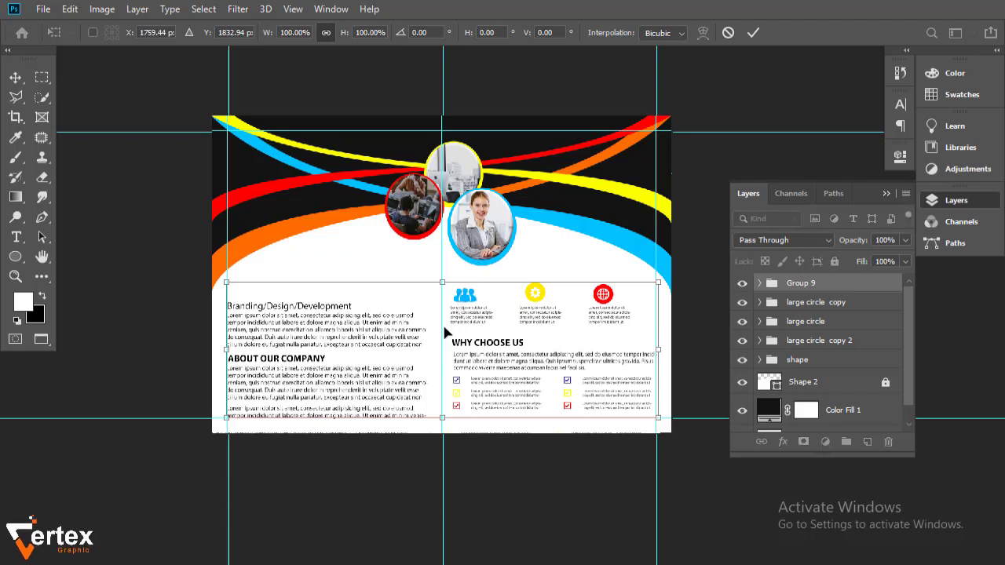
pyautogui.press('Return')
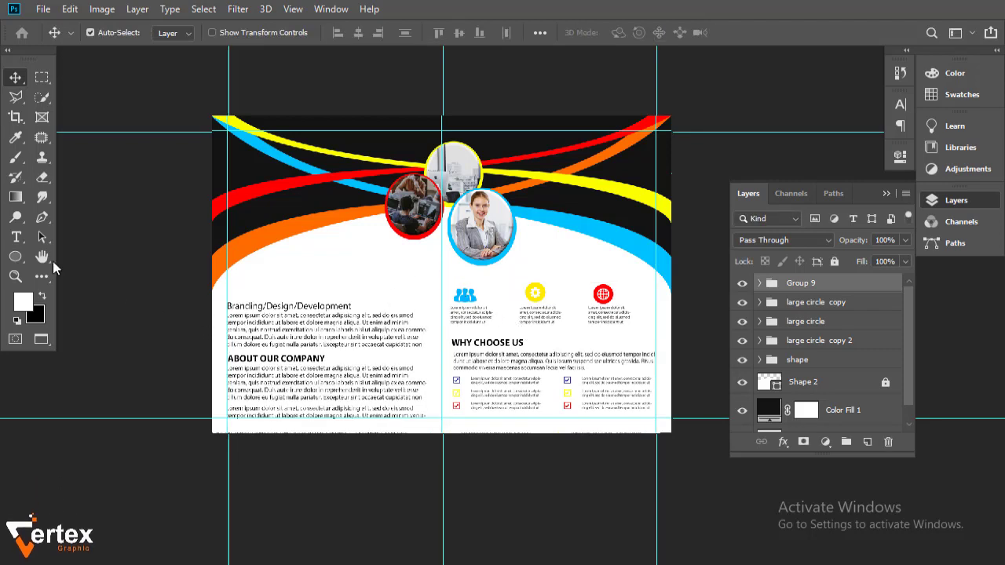
pyautogui.click(19, 238)
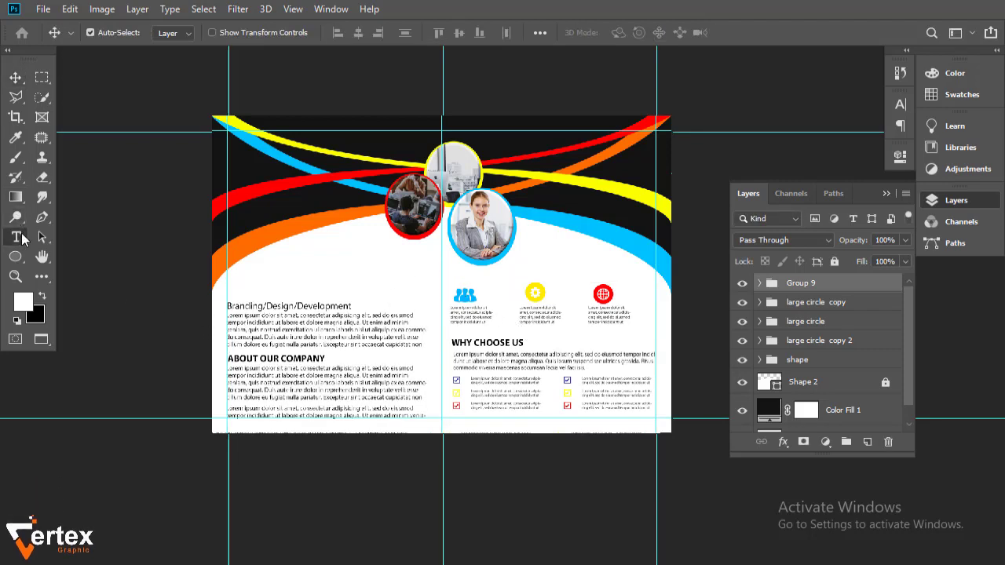
# - Type the multi-line headline 'We Make Your Business Grow Worldwide' above the left text column
pyautogui.click(303, 272)
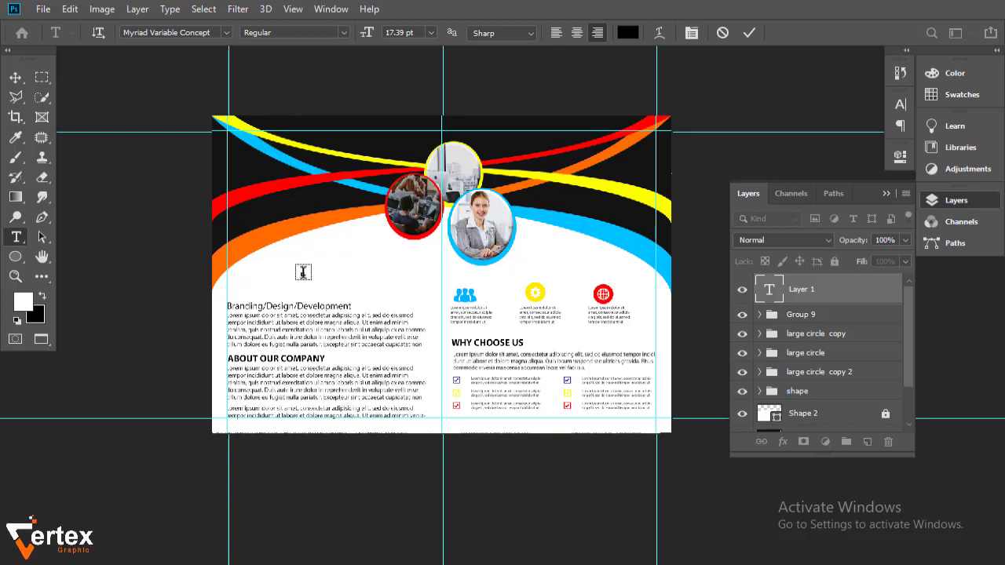
pyautogui.write('We Mak')
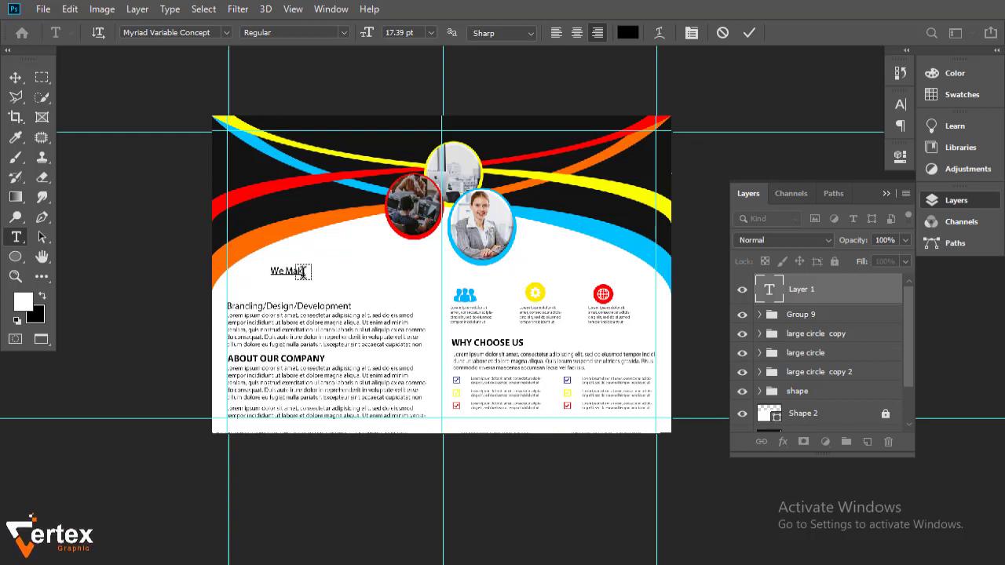
pyautogui.write('e ')
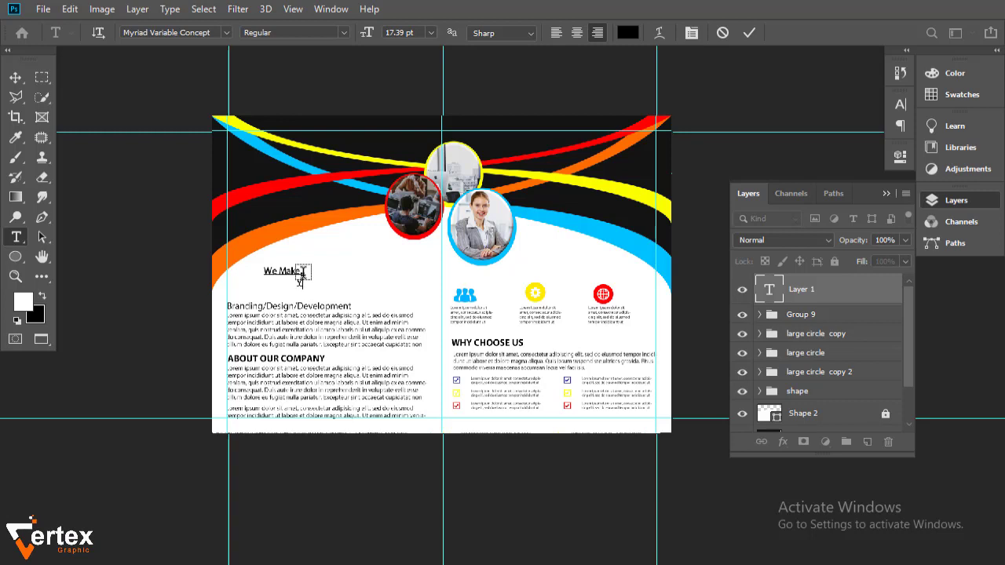
pyautogui.write('Your Bu')
pyautogui.write('siness')
pyautogui.press('Return')
pyautogui.write('Gro')
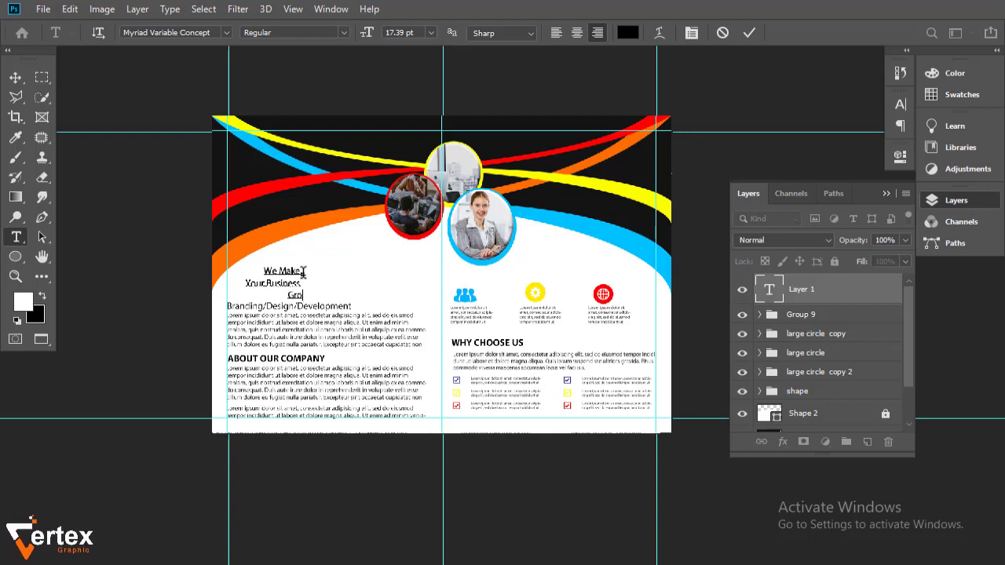
pyautogui.write('w')
pyautogui.write(' Wo')
pyautogui.write('rld')
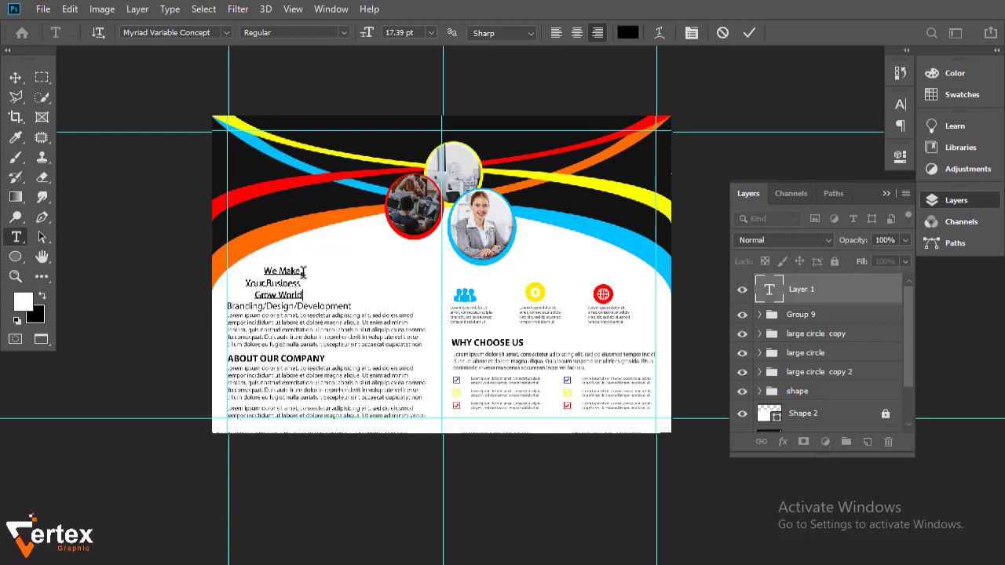
pyautogui.write('wide')
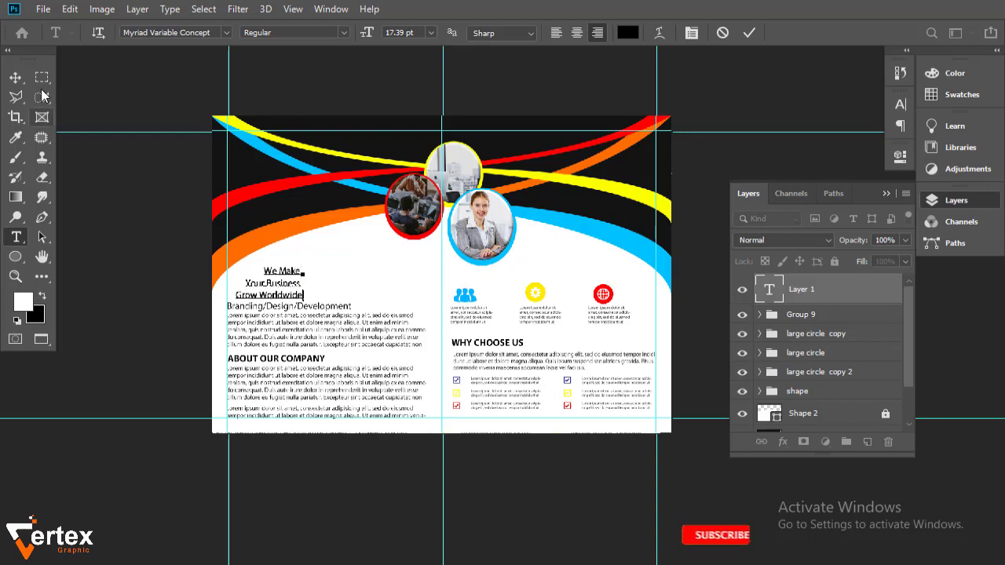
pyautogui.click(15, 77)
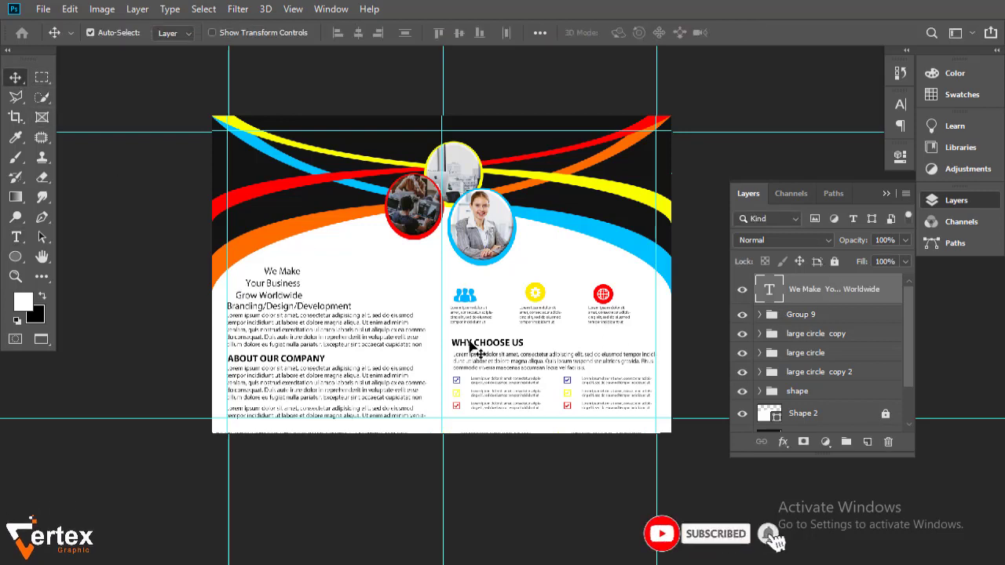
# - Enlarge the headline to 37.39 pt and shift it right toward the page centre
pyautogui.click(901, 107)
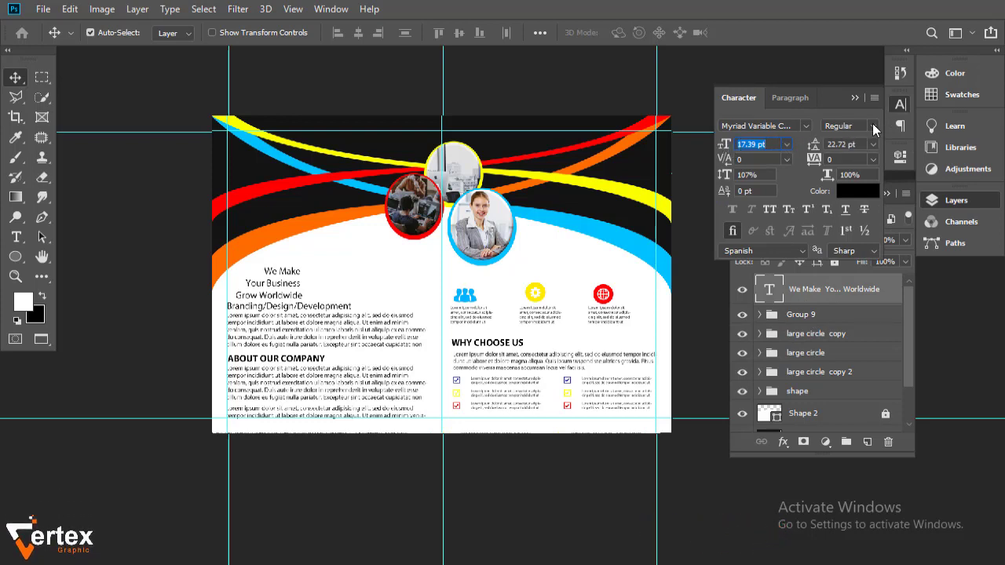
pyautogui.moveTo(726, 147); pyautogui.dragTo(735, 149)
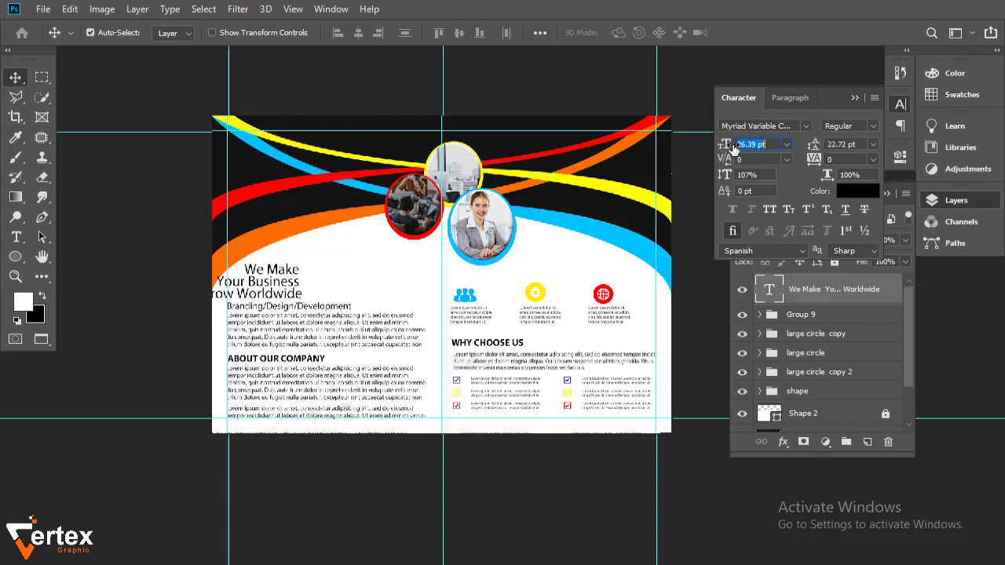
pyautogui.moveTo(272, 286); pyautogui.dragTo(387, 274)
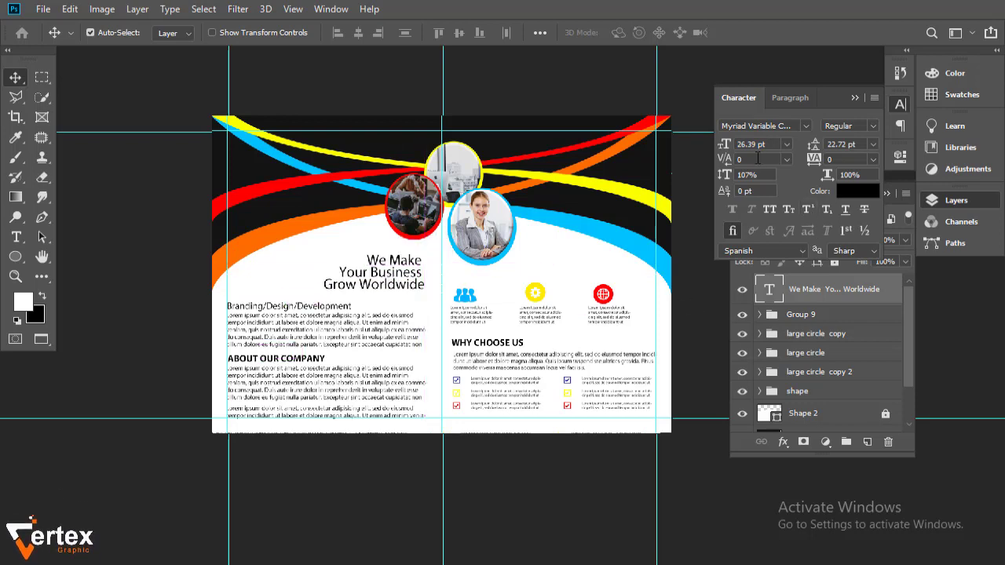
pyautogui.moveTo(738, 148); pyautogui.dragTo(729, 145)
pyautogui.write('37.39')
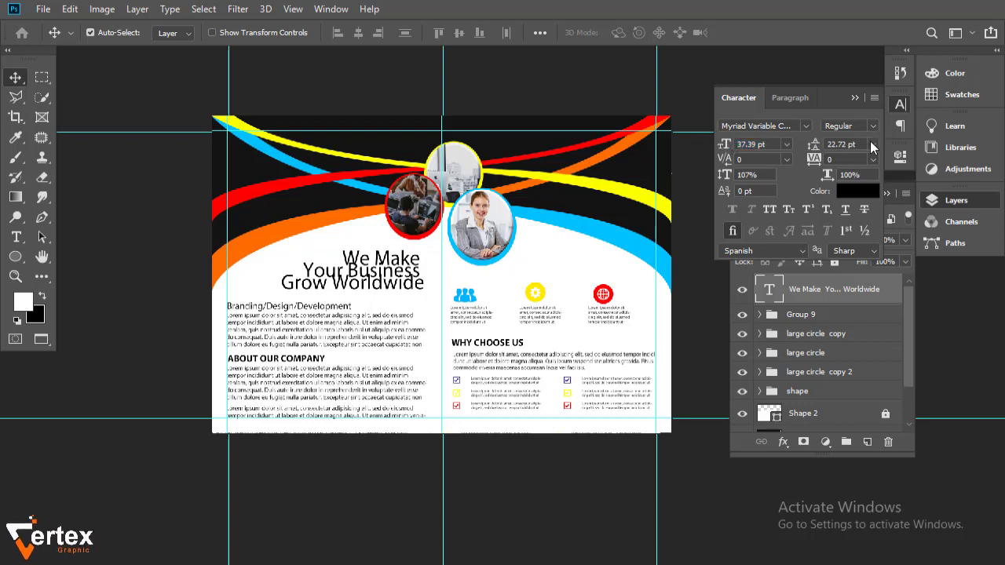
# - Reset the headline tracking to 0 and tighten its leading to 31.12 pt
pyautogui.click(872, 145)
pyautogui.click(849, 158)
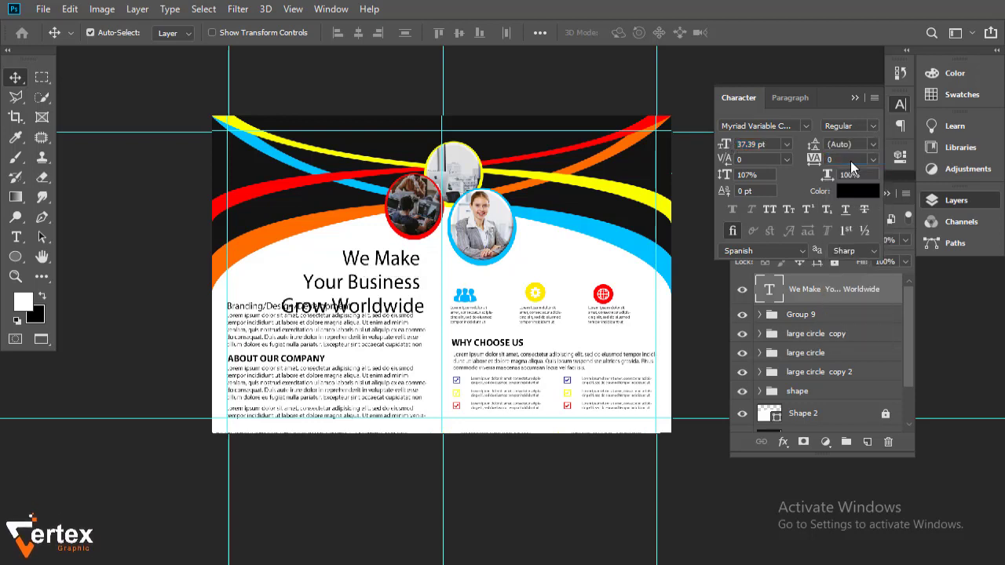
pyautogui.moveTo(809, 163); pyautogui.dragTo(804, 159)
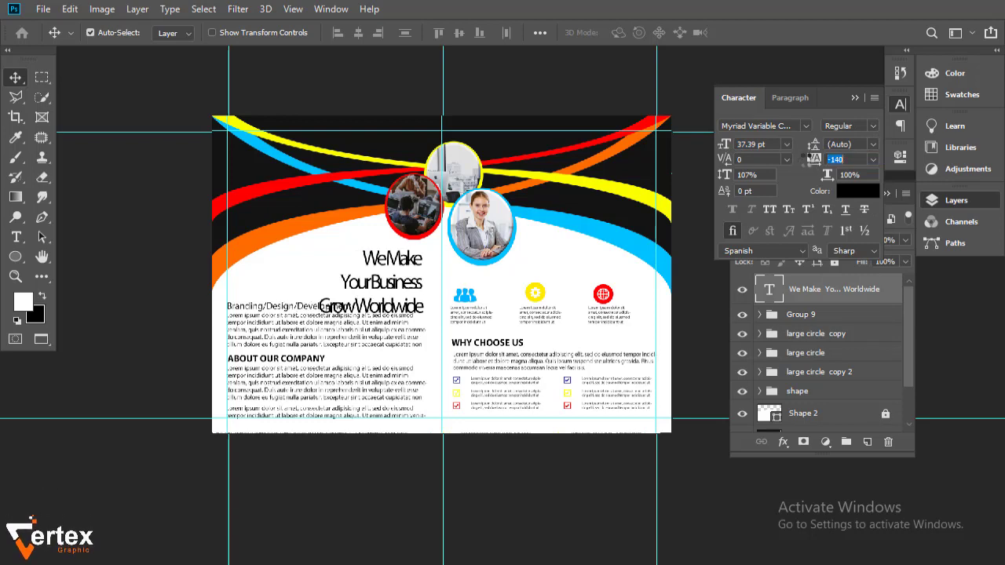
pyautogui.click(873, 160)
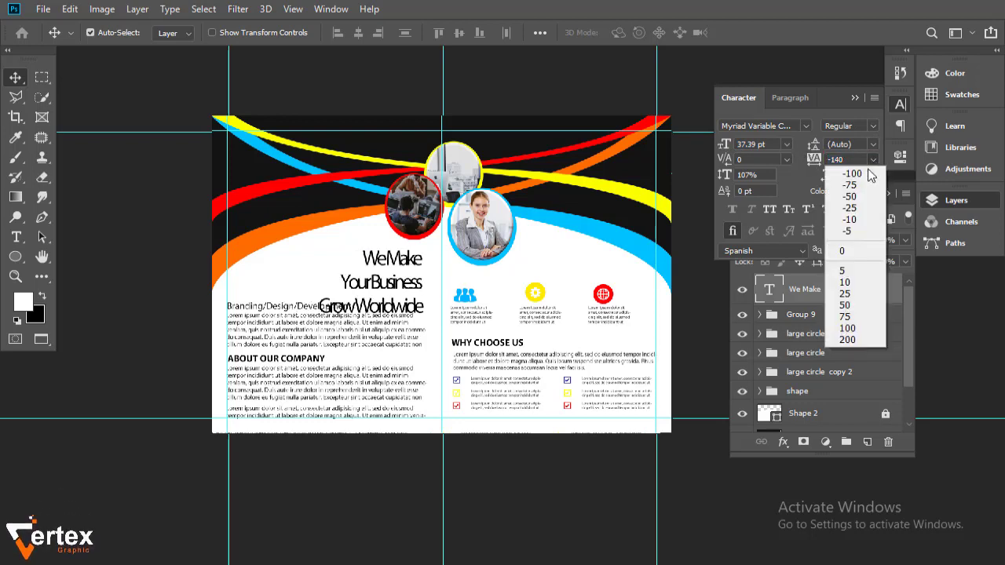
pyautogui.click(842, 250)
pyautogui.click(873, 144)
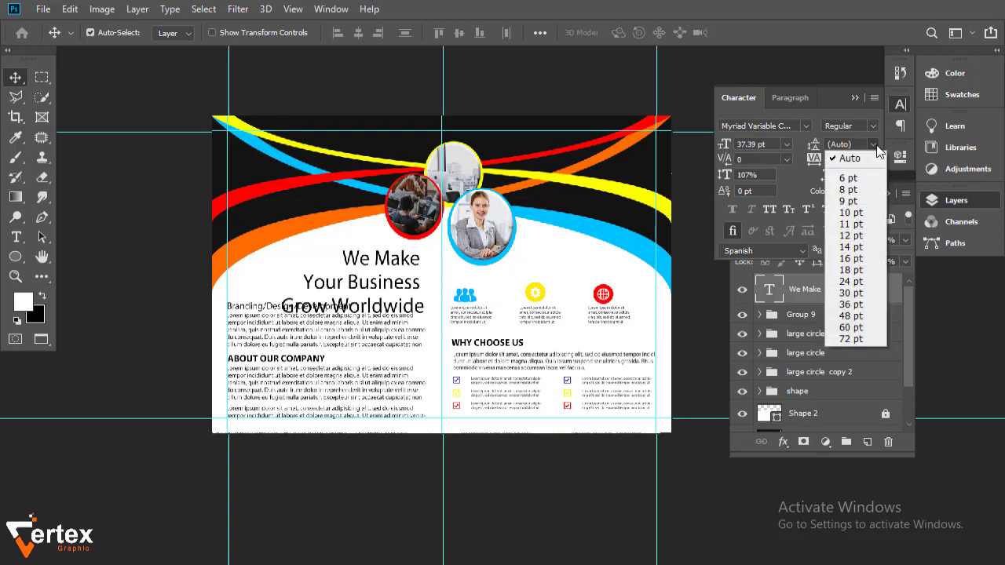
pyautogui.click(817, 147)
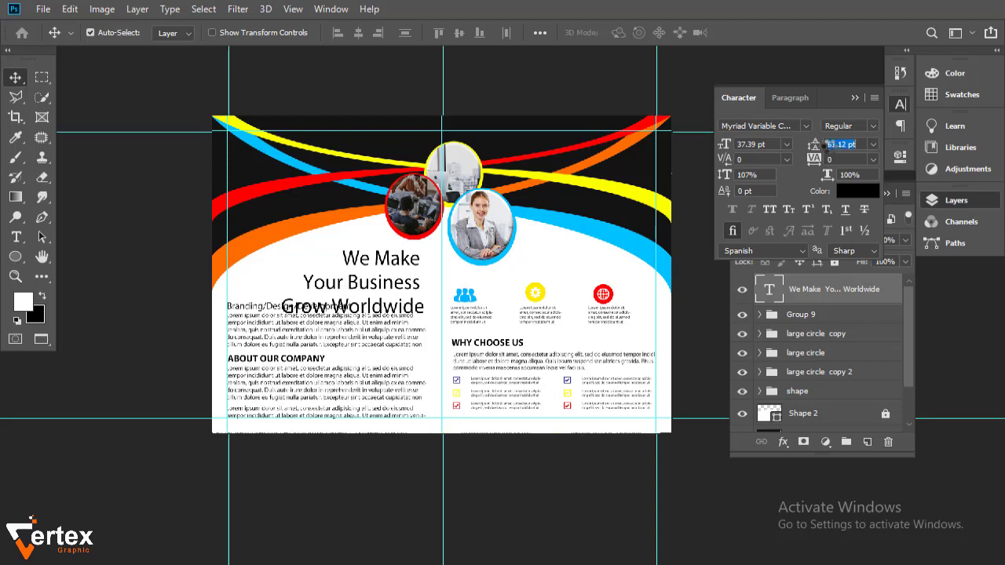
pyautogui.moveTo(818, 145); pyautogui.dragTo(800, 145)
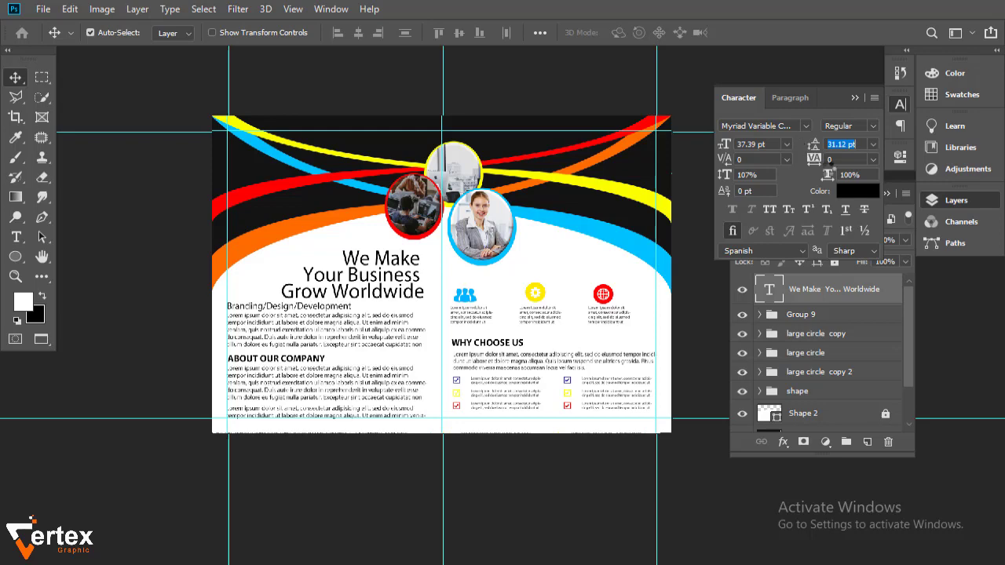
pyautogui.keyDown('ctrl'); pyautogui.click(390, 263); pyautogui.keyUp('ctrl')
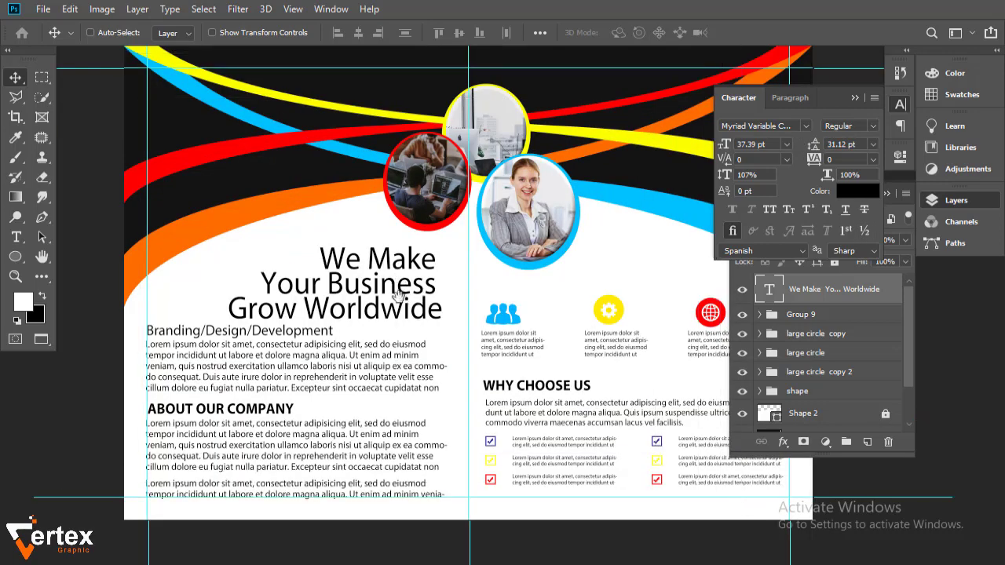
# - Position the headline block and make the 'Grow Worldwide' line bold
pyautogui.keyDown('ctrl'); pyautogui.click(398, 294); pyautogui.keyUp('ctrl')
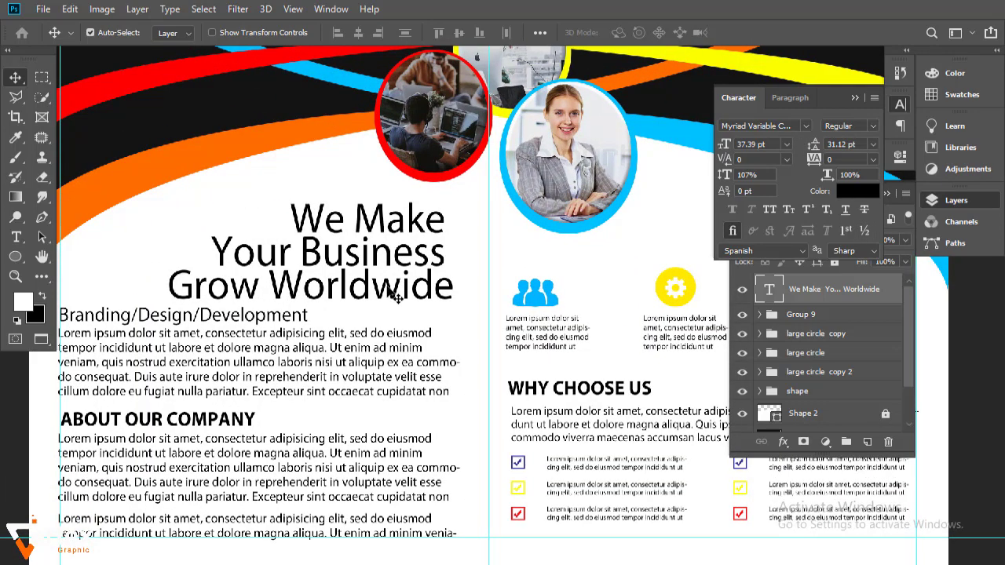
pyautogui.moveTo(398, 297); pyautogui.dragTo(391, 274)
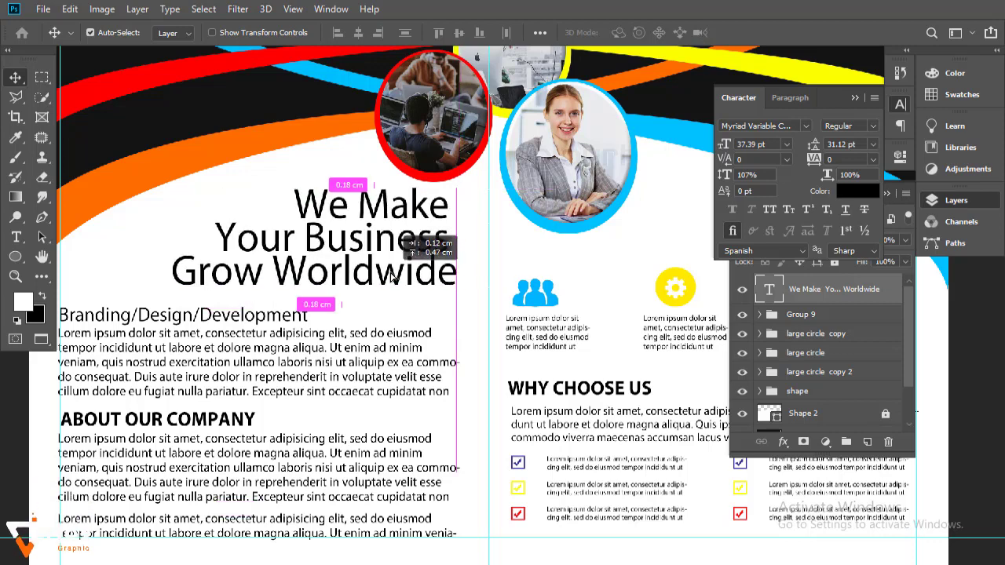
pyautogui.moveTo(391, 275); pyautogui.dragTo(391, 277)
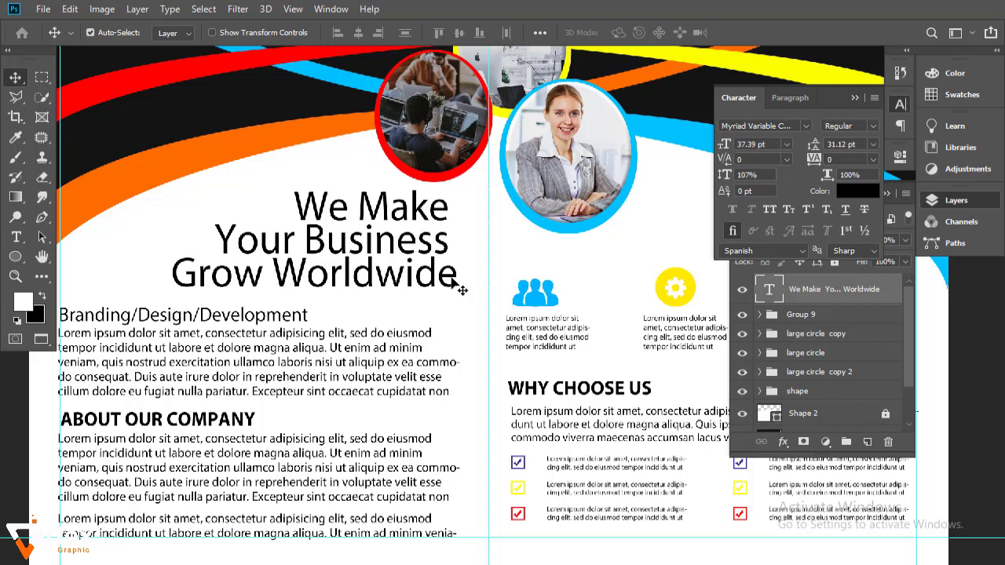
pyautogui.doubleClick(458, 281)
pyautogui.moveTo(459, 276); pyautogui.dragTo(167, 271)
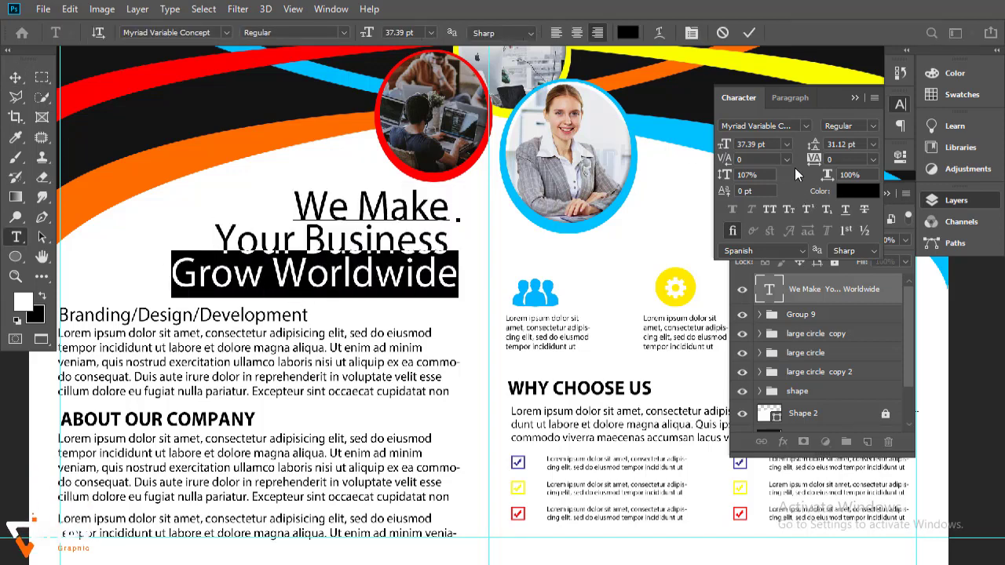
pyautogui.click(874, 129)
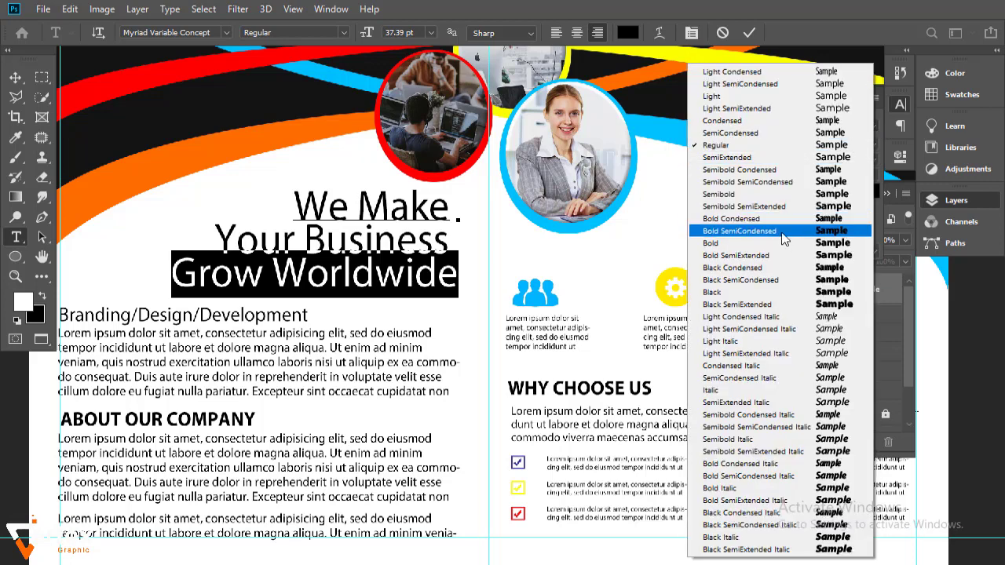
pyautogui.click(785, 240)
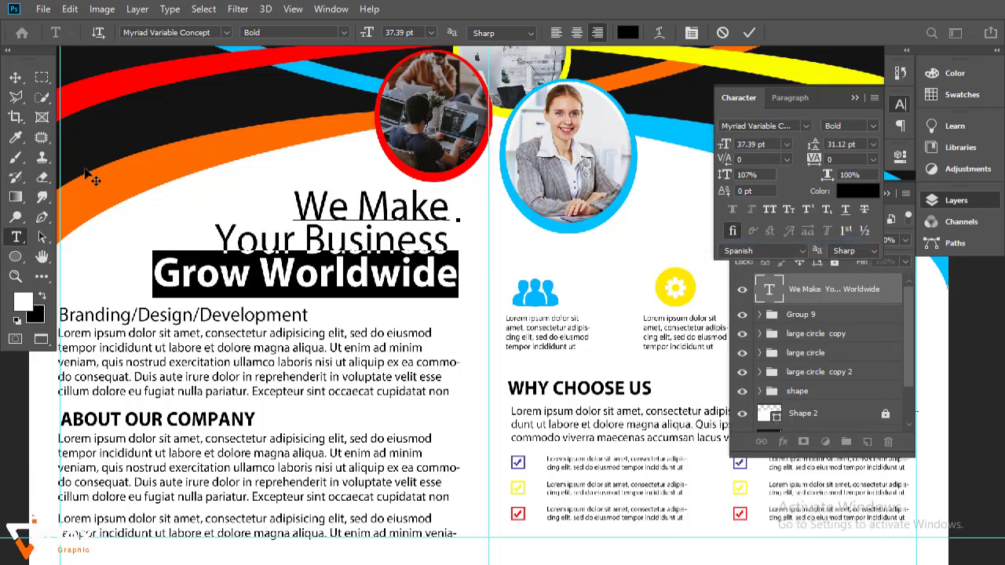
pyautogui.click(15, 79)
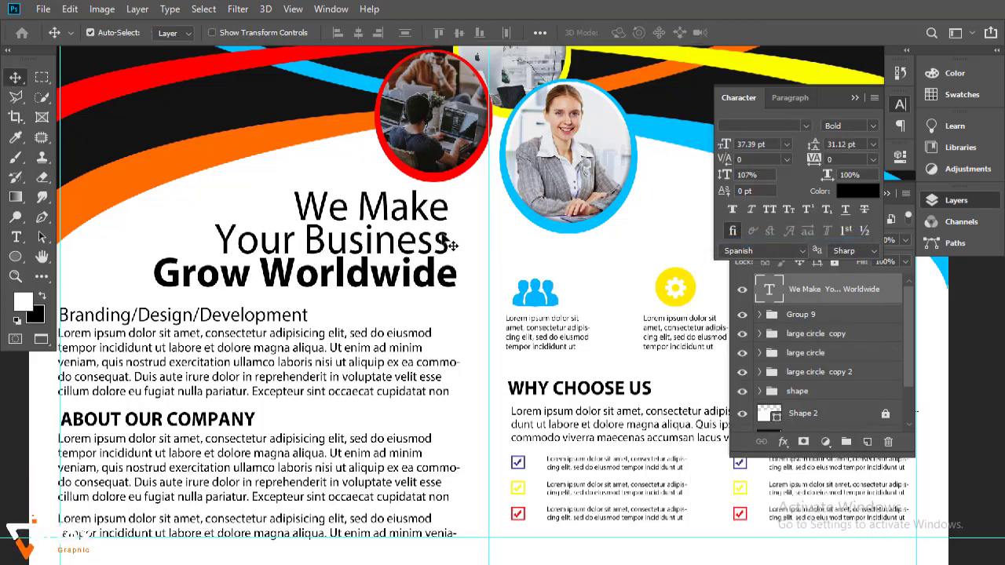
# - Make 'Your Business' bold too, then nudge the headline to meet the centre guide
pyautogui.doubleClick(449, 250)
pyautogui.moveTo(459, 276); pyautogui.dragTo(223, 243)
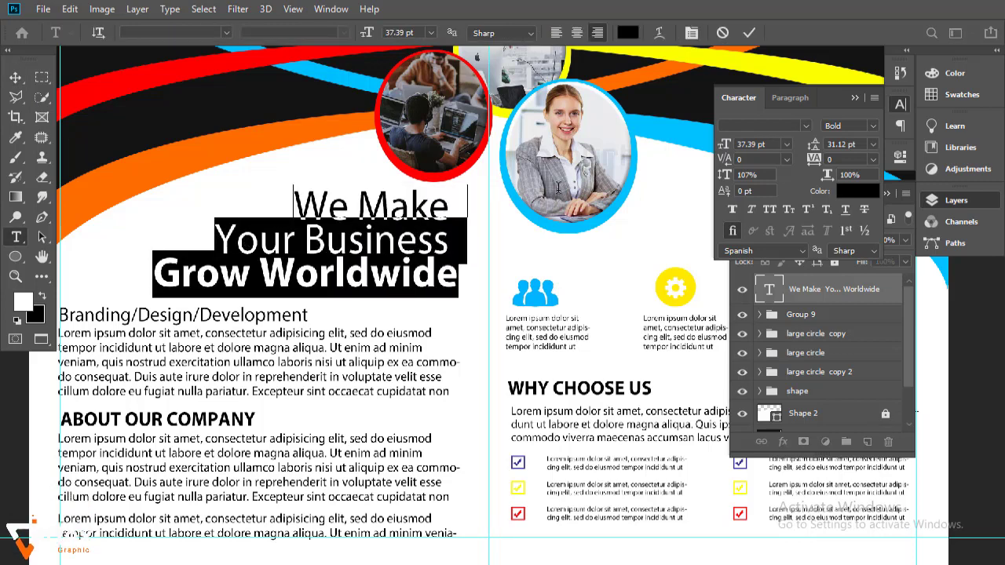
pyautogui.click(873, 127)
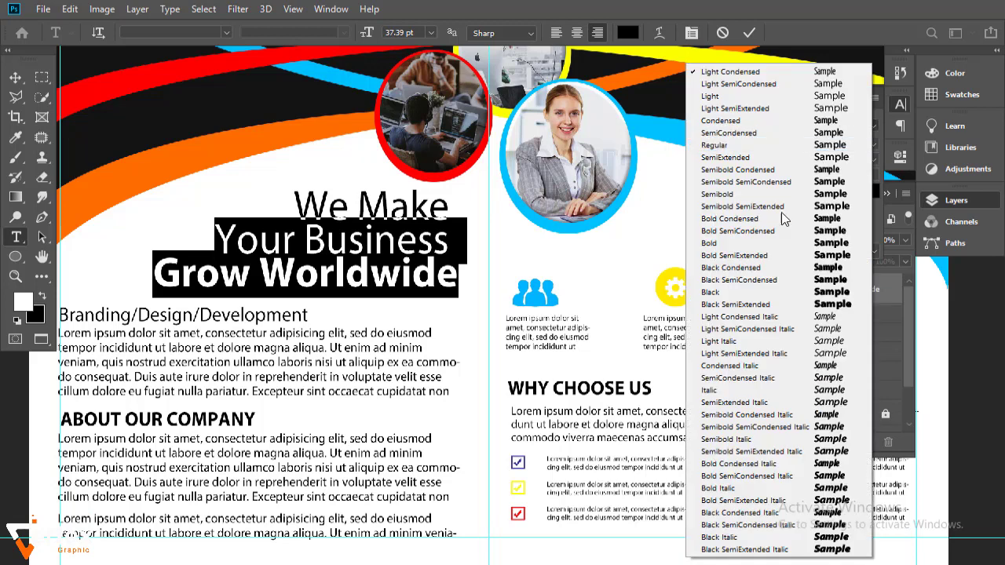
pyautogui.click(754, 238)
pyautogui.click(15, 77)
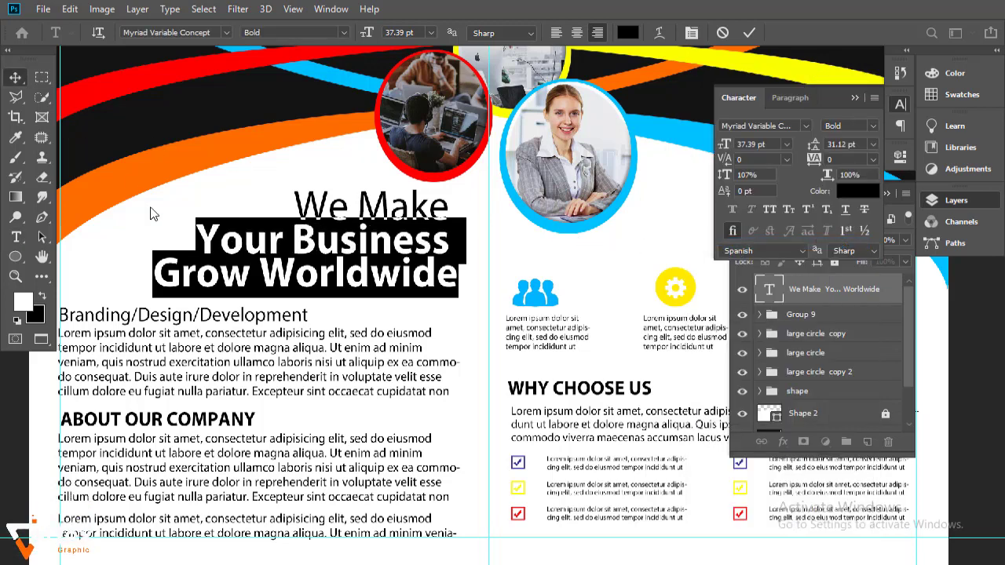
pyautogui.click(150, 232)
pyautogui.moveTo(442, 291); pyautogui.dragTo(436, 280)
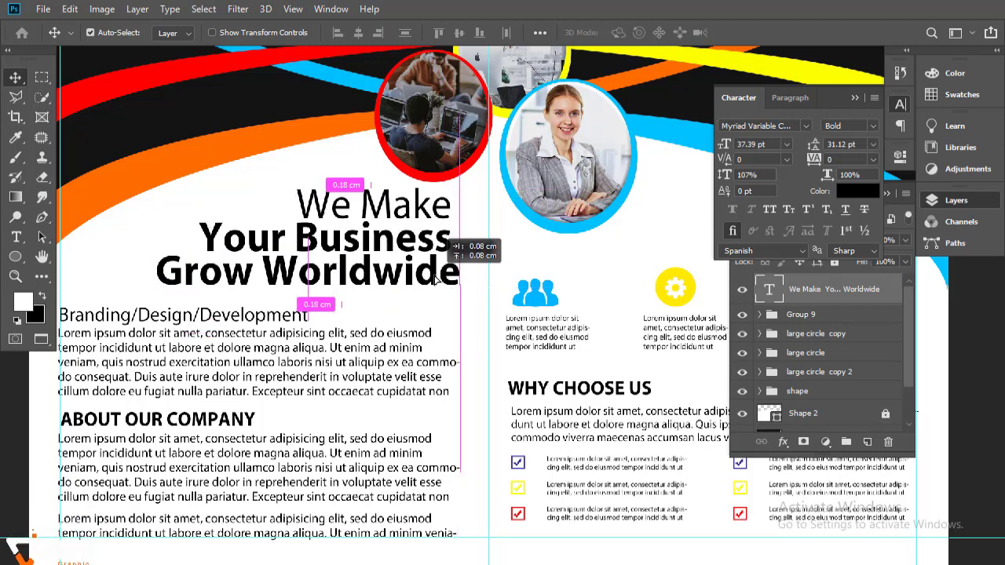
pyautogui.moveTo(436, 280); pyautogui.dragTo(437, 280)
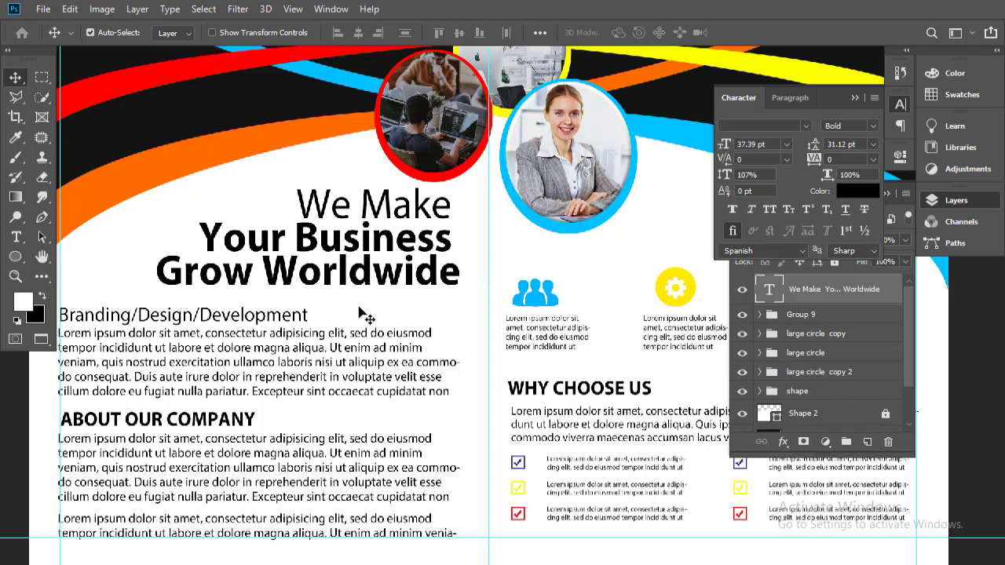
pyautogui.scroll(-1, 364, 316)
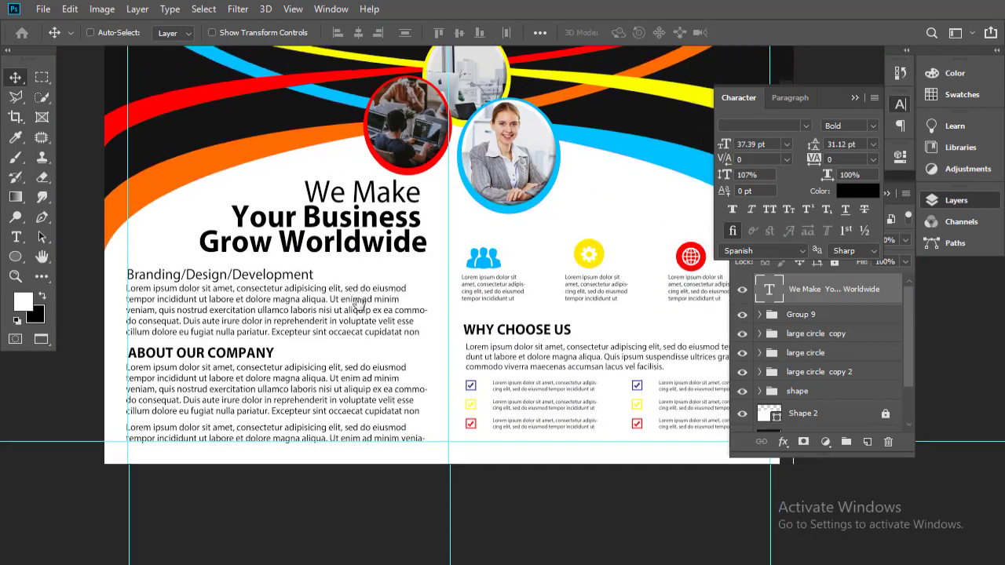
# - Colour the headline's 'Grow Worldwide' line red using hex ff0000
pyautogui.moveTo(363, 316); pyautogui.dragTo(398, 362)
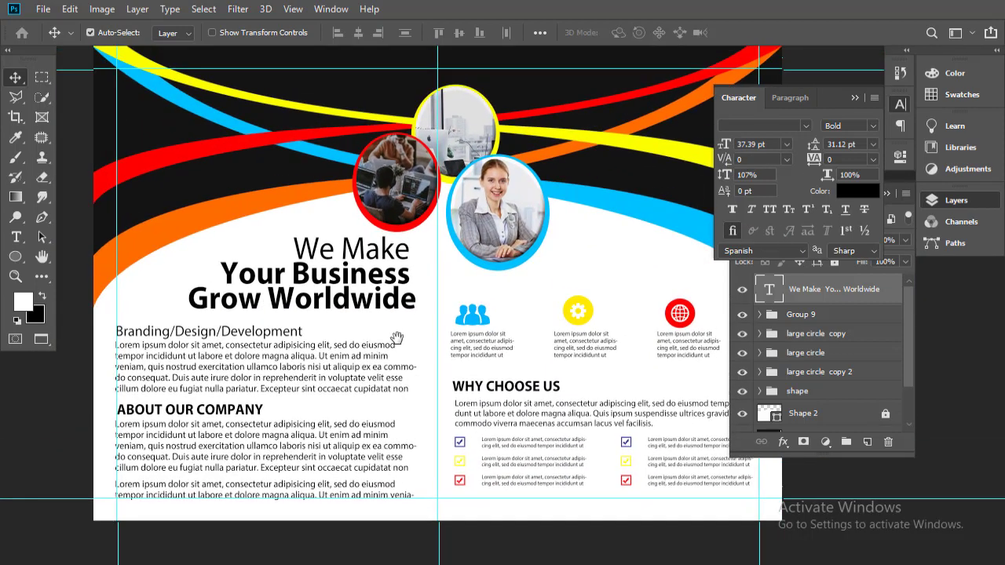
pyautogui.doubleClick(409, 310)
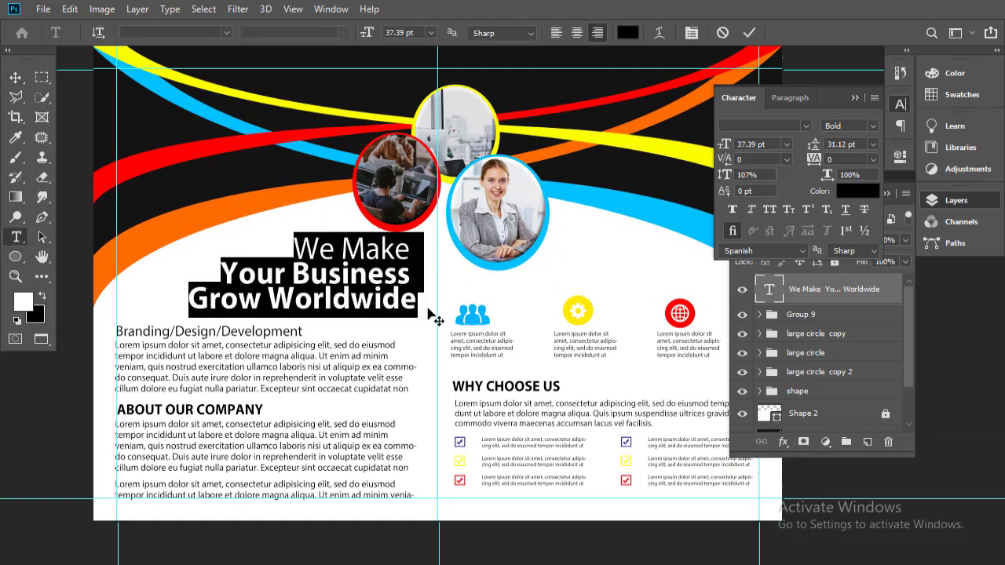
pyautogui.moveTo(416, 298); pyautogui.dragTo(165, 312)
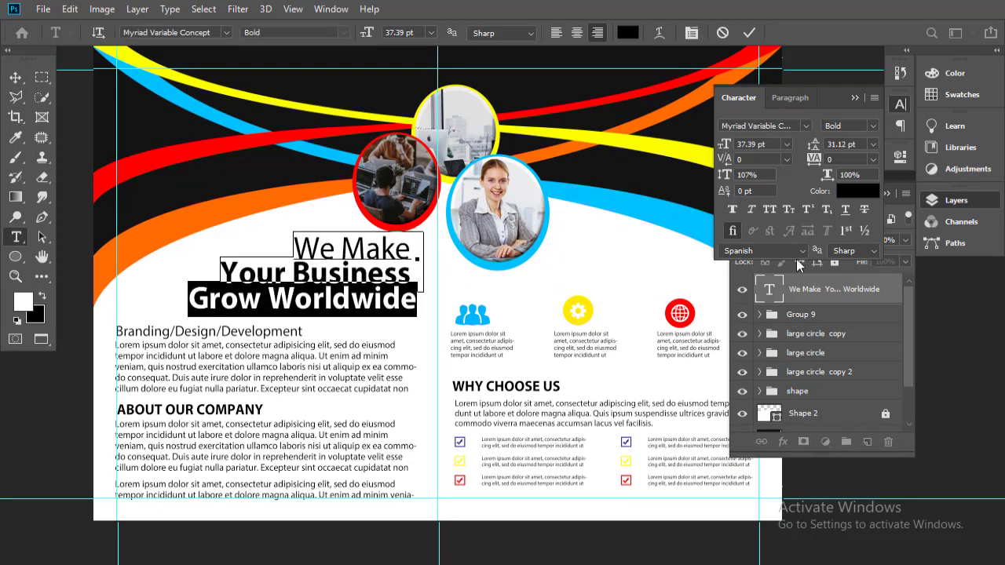
pyautogui.click(856, 192)
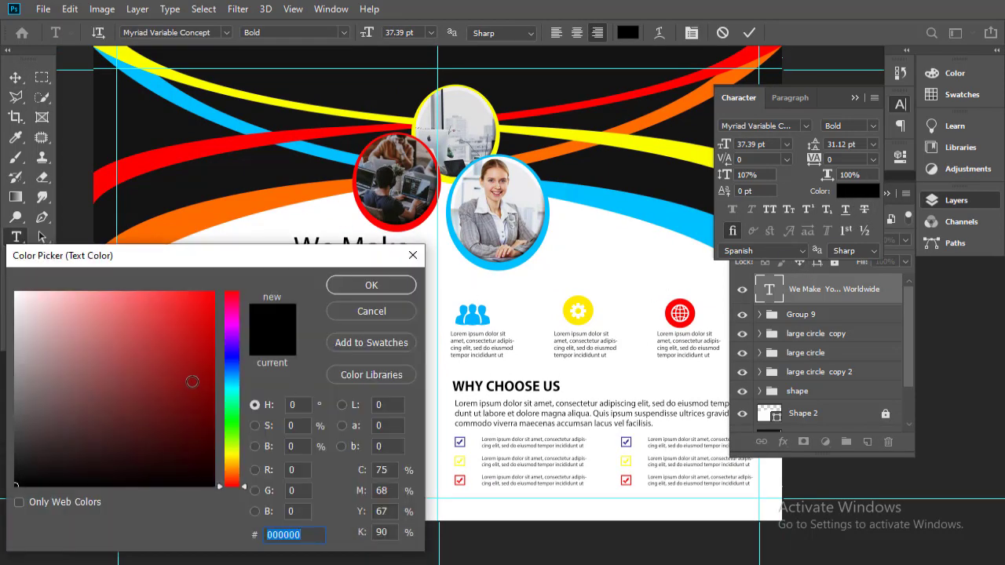
pyautogui.write('ff0000')
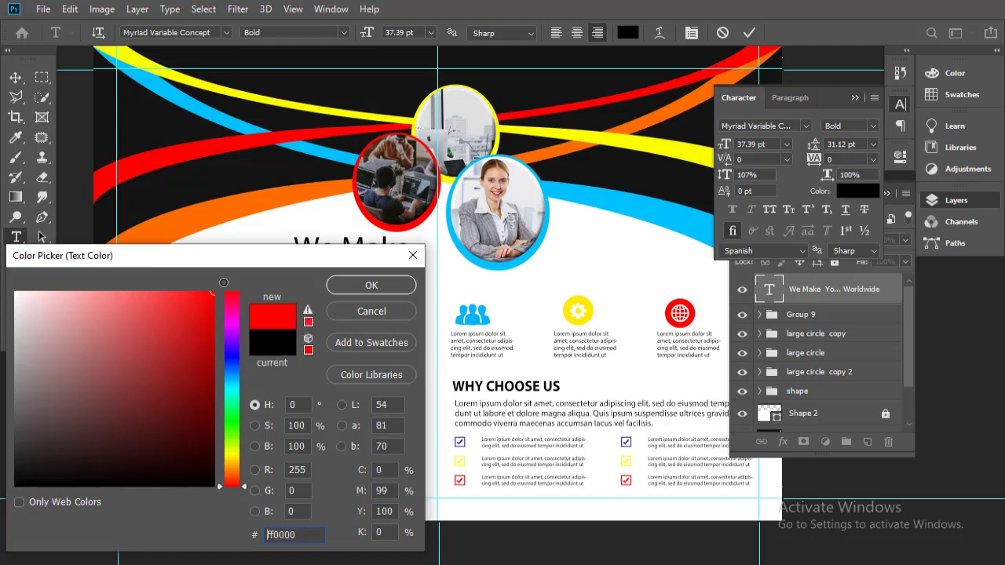
pyautogui.click(371, 285)
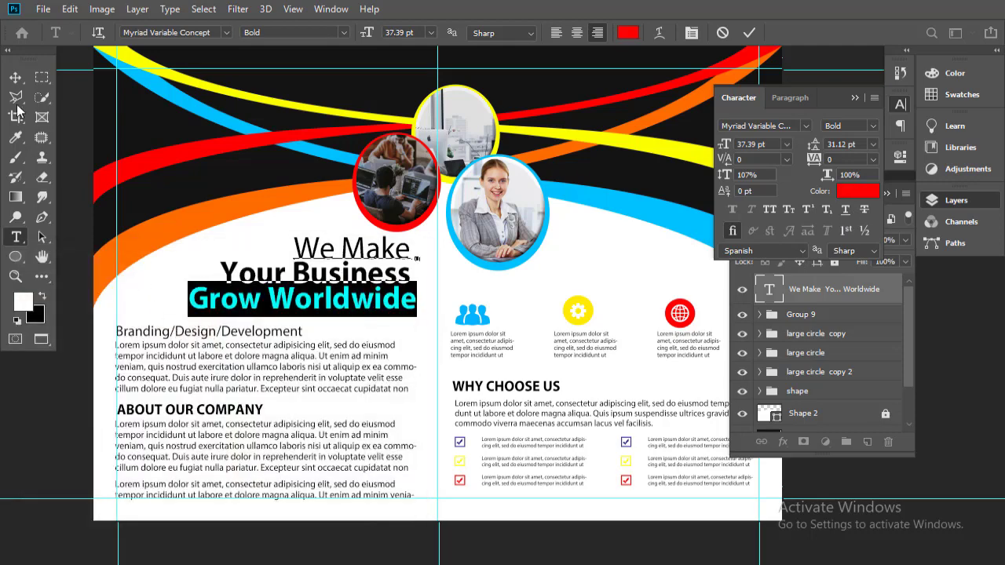
pyautogui.click(15, 77)
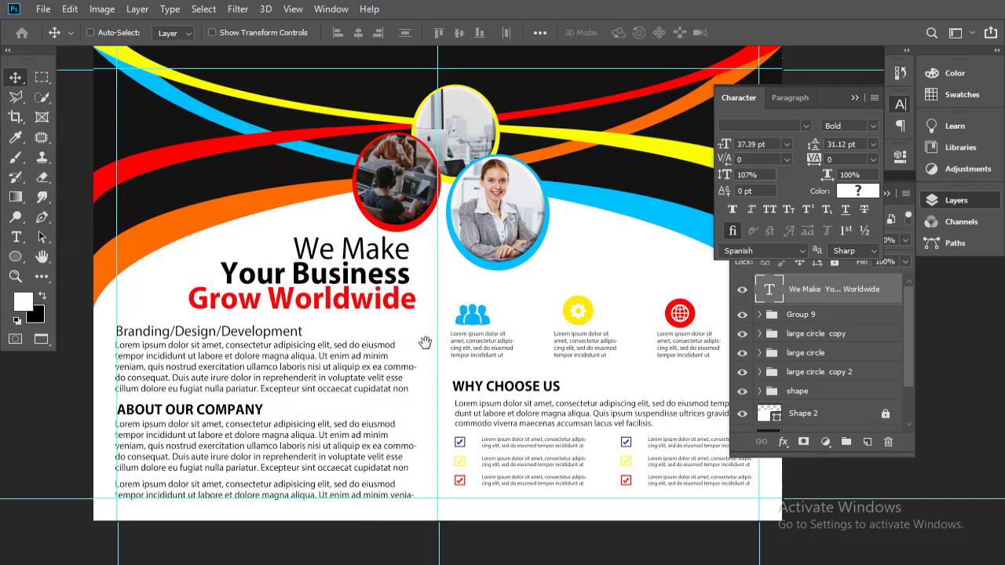
pyautogui.keyDown('ctrl'); pyautogui.keyDown('alt'); pyautogui.click(426, 341); pyautogui.keyUp('alt'); pyautogui.keyUp('ctrl')
pyautogui.keyDown('ctrl'); pyautogui.click(430, 197); pyautogui.keyUp('ctrl')
# - Collapse the Character and Layers panels into the dock to show the full spread
pyautogui.moveTo(499, 318)
pyautogui.mouseDown()
pyautogui.moveTo(526, 312)
pyautogui.moveTo(528, 321)
pyautogui.mouseUp()
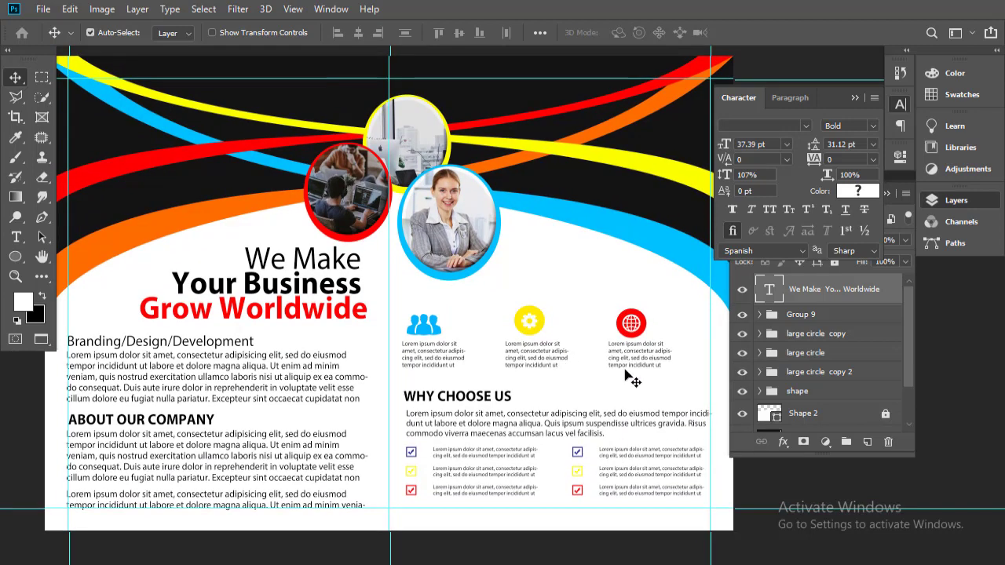
pyautogui.click(855, 100)
pyautogui.click(885, 197)
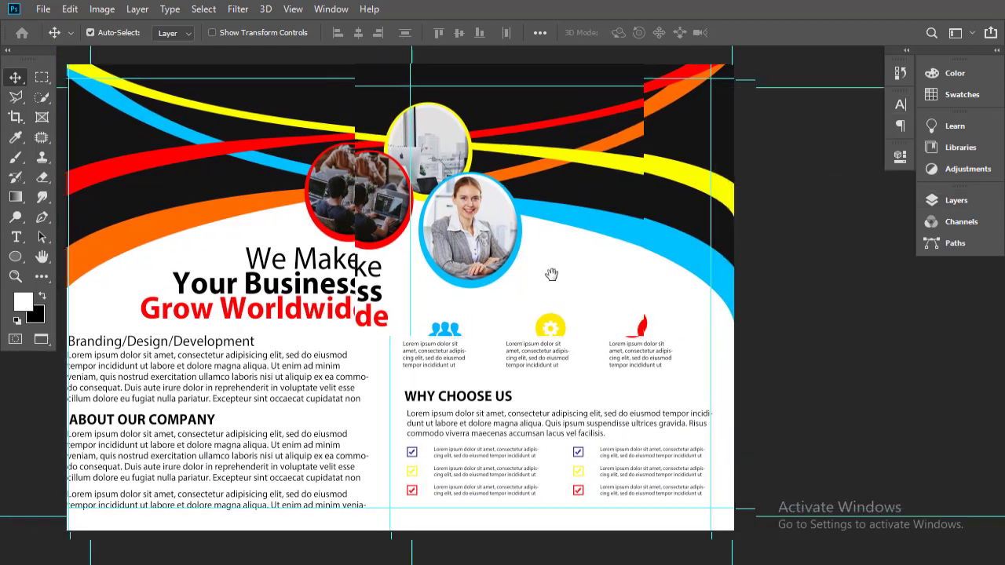